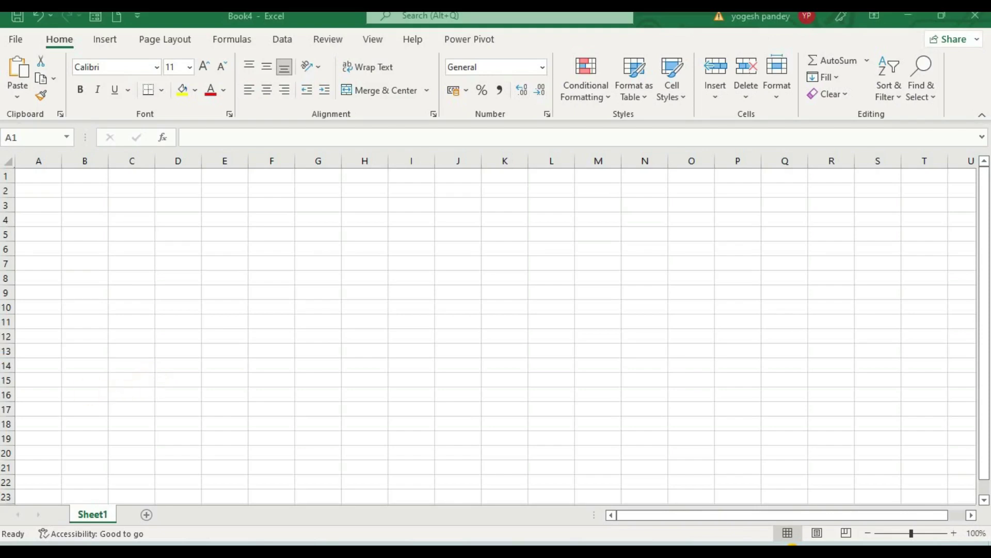
# - Check in the COM add-ins manager that Microsoft Power Pivot for Excel is enabled, confirm, and display the Power Pivot commands
pyautogui.click(26, 41)
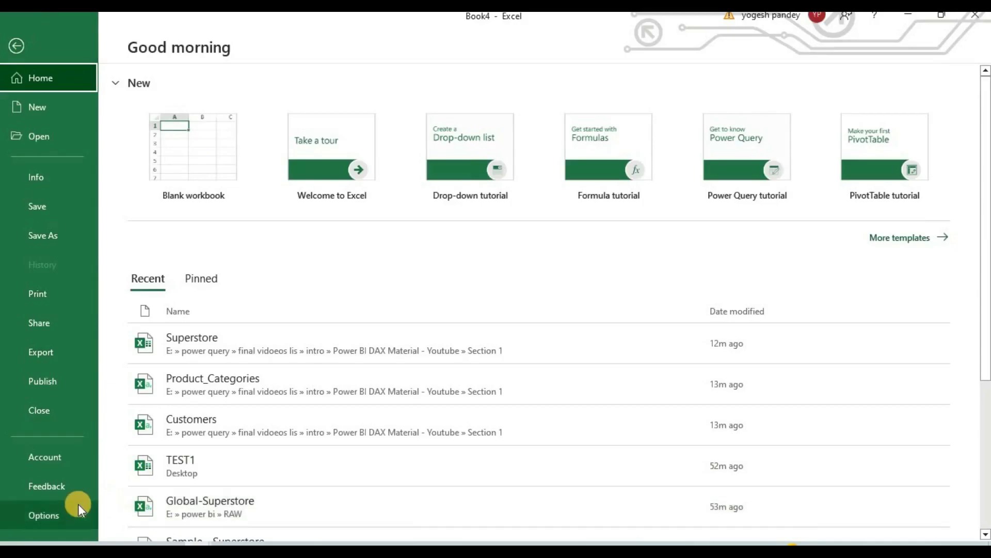
pyautogui.click(79, 505)
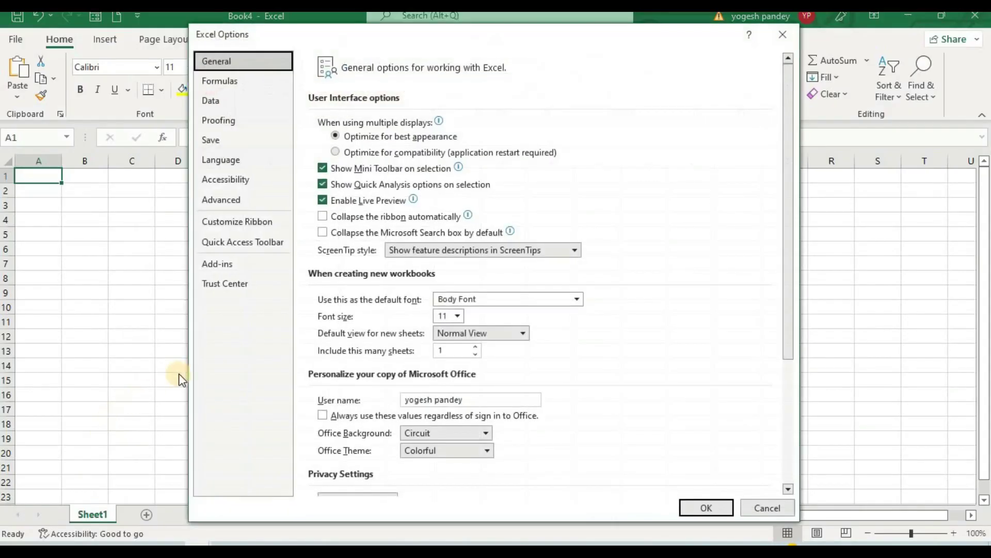
pyautogui.click(241, 265)
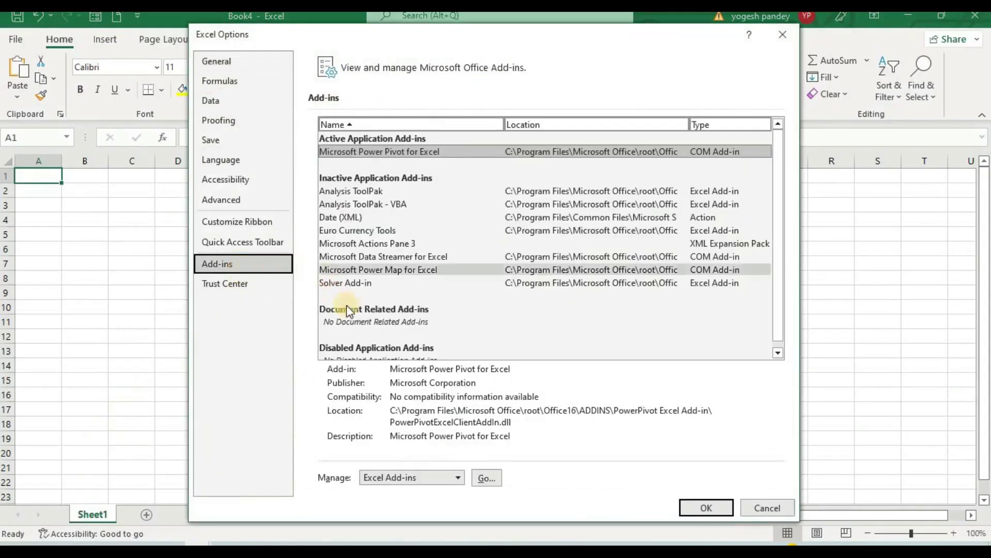
pyautogui.click(380, 480)
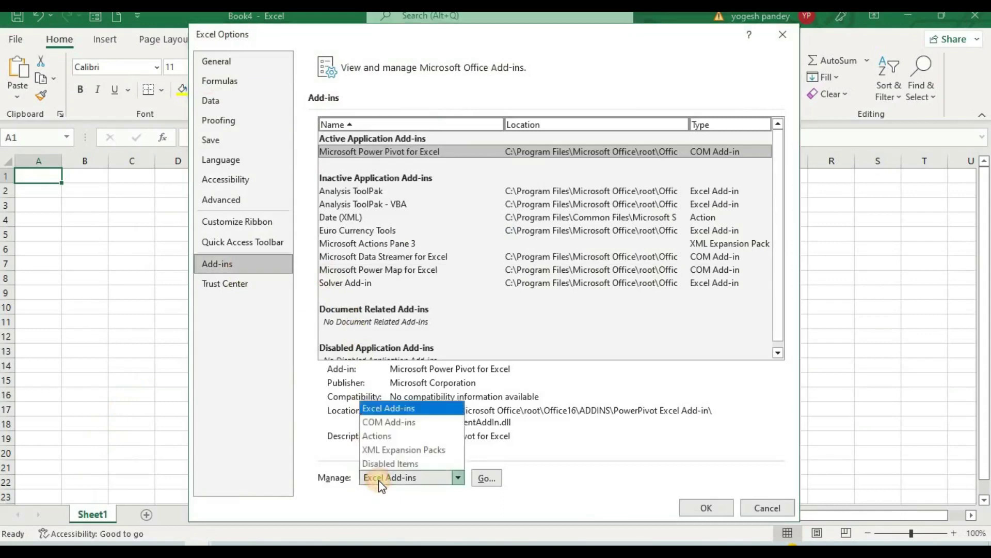
pyautogui.click(391, 425)
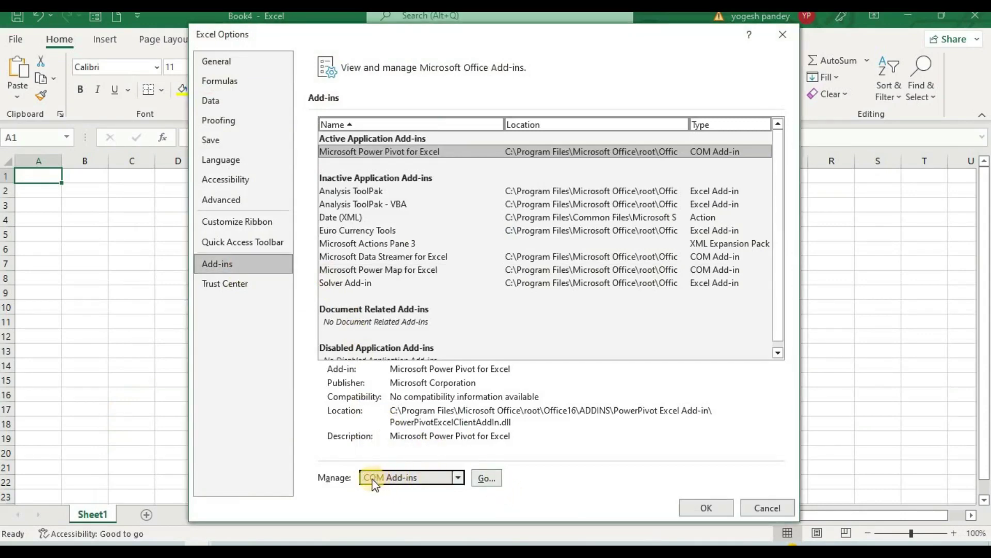
pyautogui.click(488, 479)
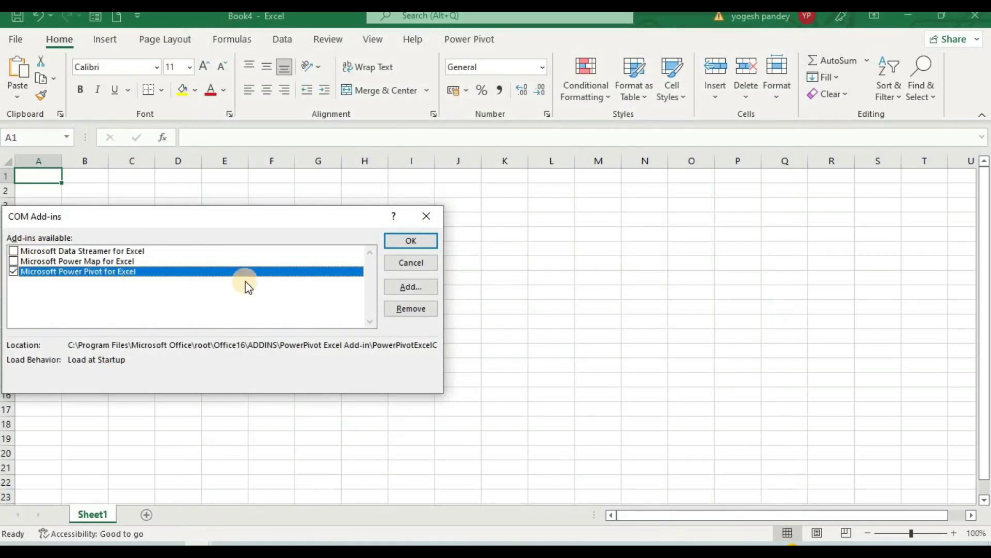
pyautogui.click(427, 243)
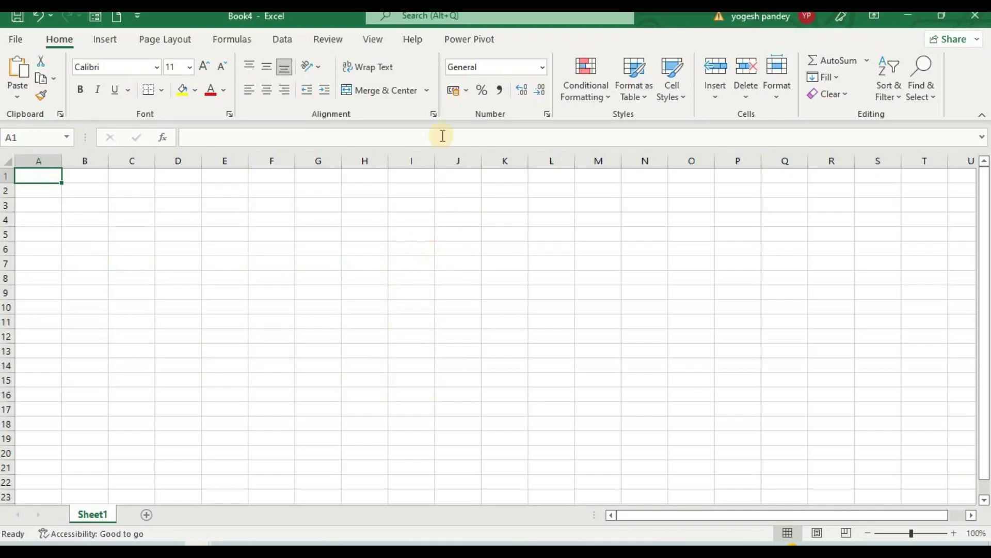
pyautogui.click(466, 45)
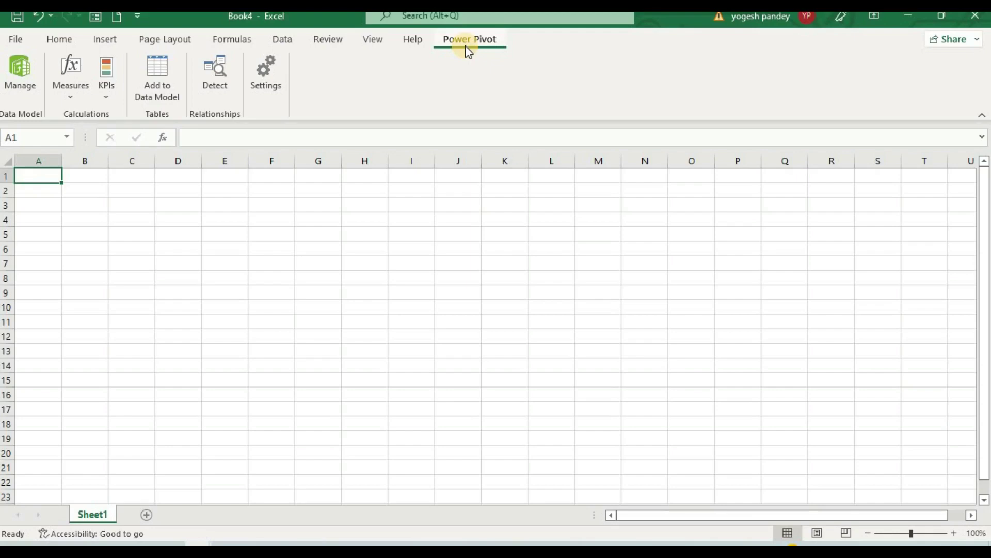
pyautogui.click(392, 222)
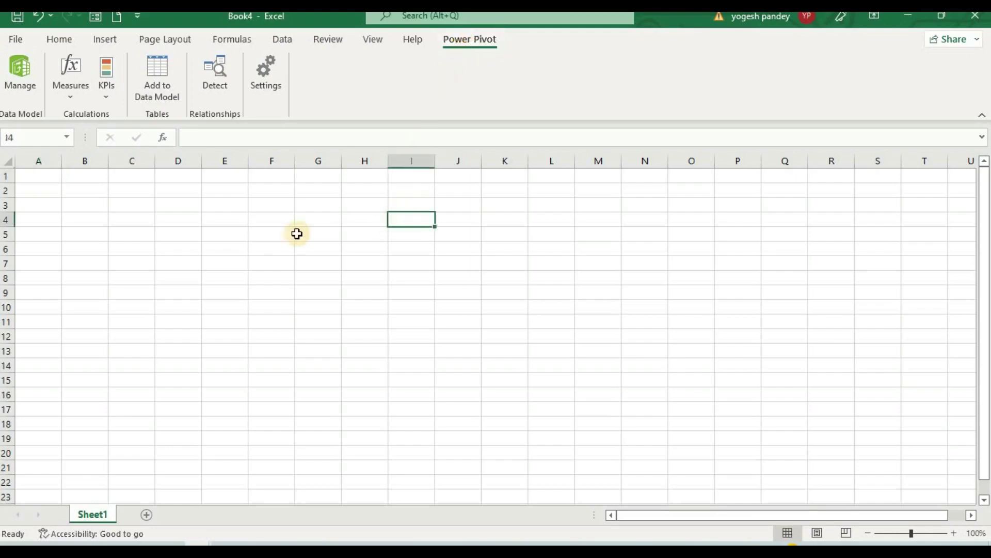
pyautogui.click(297, 234)
pyautogui.click(141, 251)
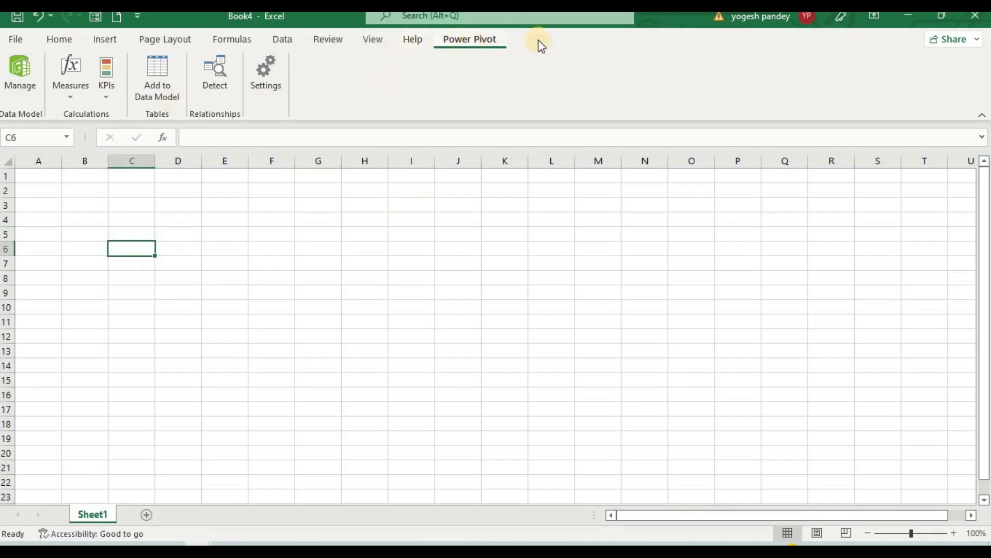
pyautogui.click(406, 361)
pyautogui.click(70, 321)
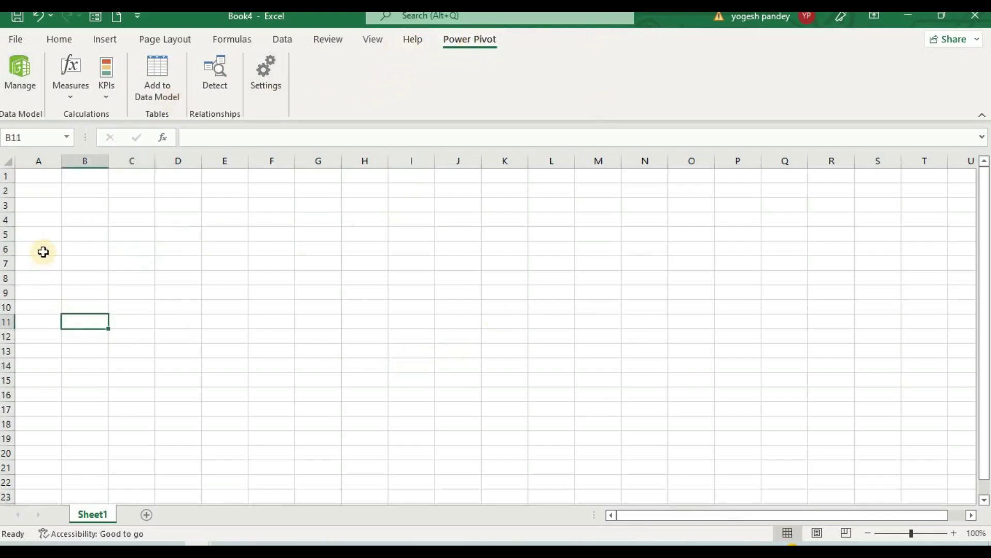
pyautogui.click(42, 250)
pyautogui.click(55, 207)
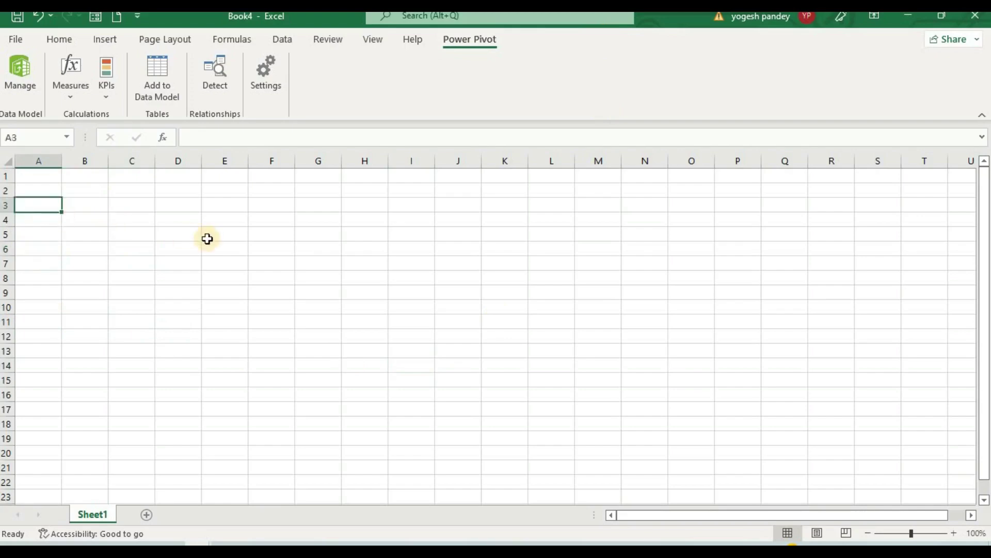
# - Start a data import from an Excel workbook and choose the Products file in the Section 1 folder
pyautogui.click(296, 42)
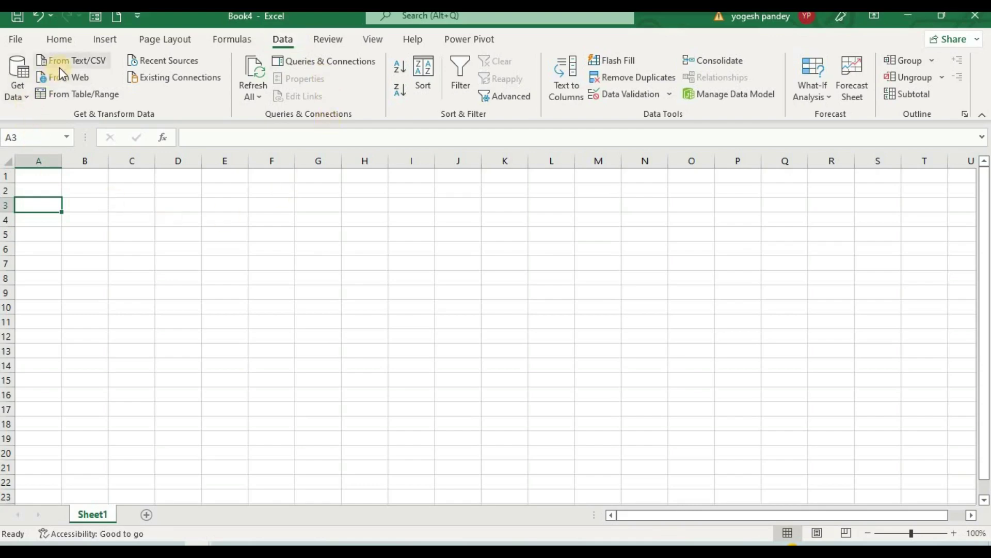
pyautogui.click(17, 97)
pyautogui.moveTo(36, 119)
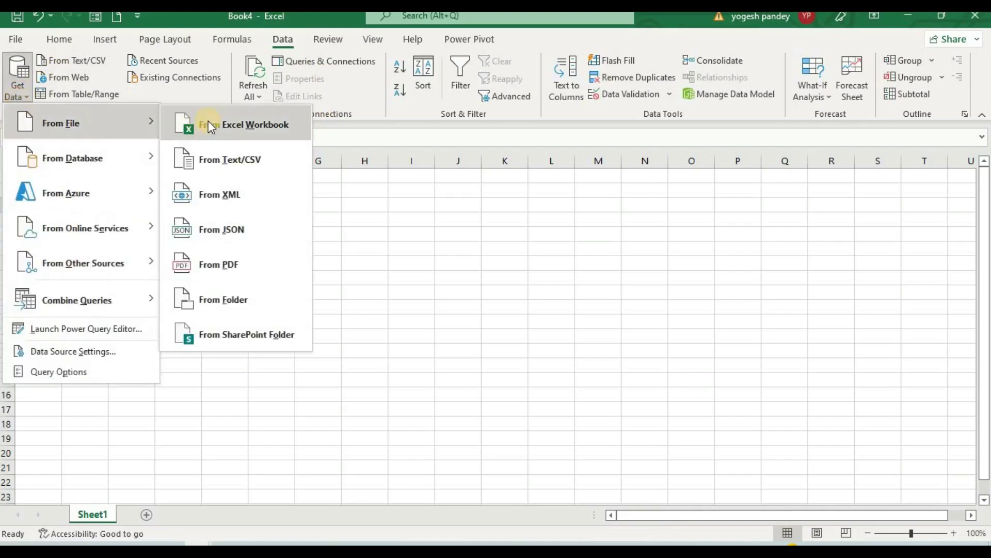
pyautogui.click(209, 123)
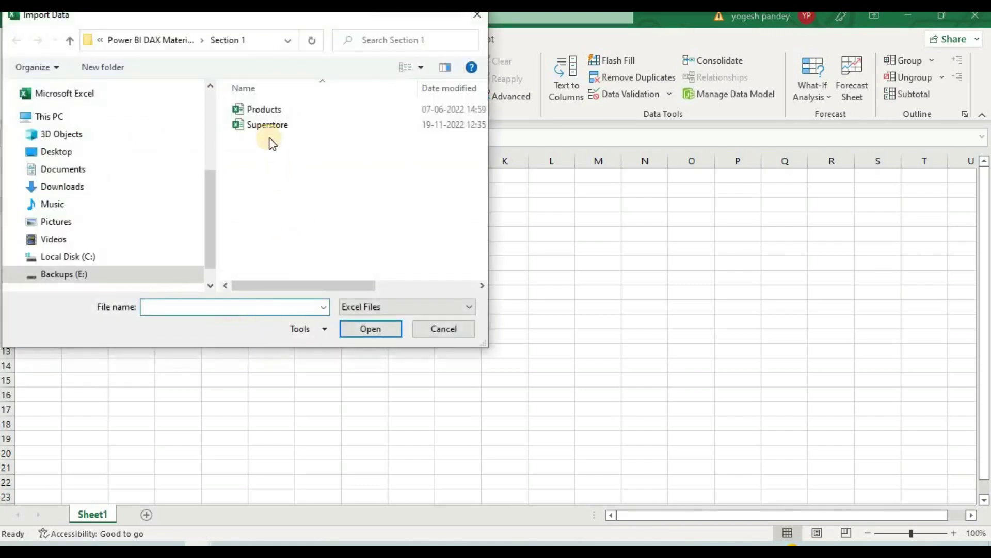
pyautogui.click(268, 108)
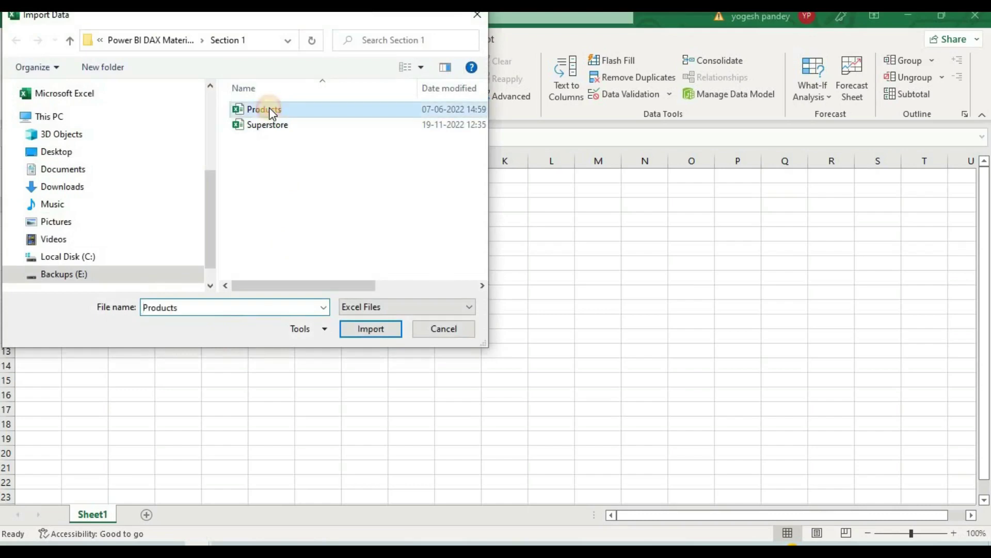
pyautogui.click(361, 329)
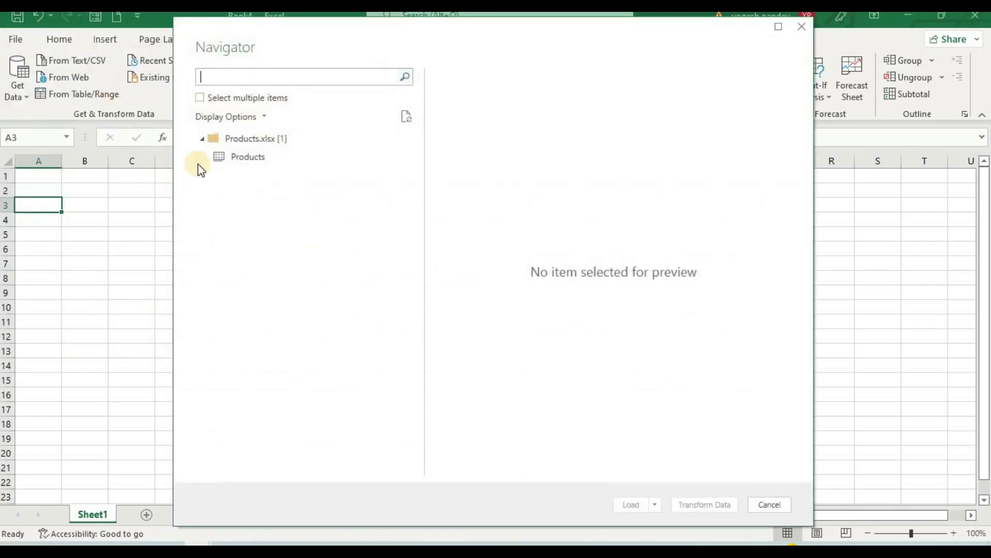
# - Select the Products sheet with multiple selection enabled and load it as a connection only, added to the Data Model
pyautogui.click(201, 98)
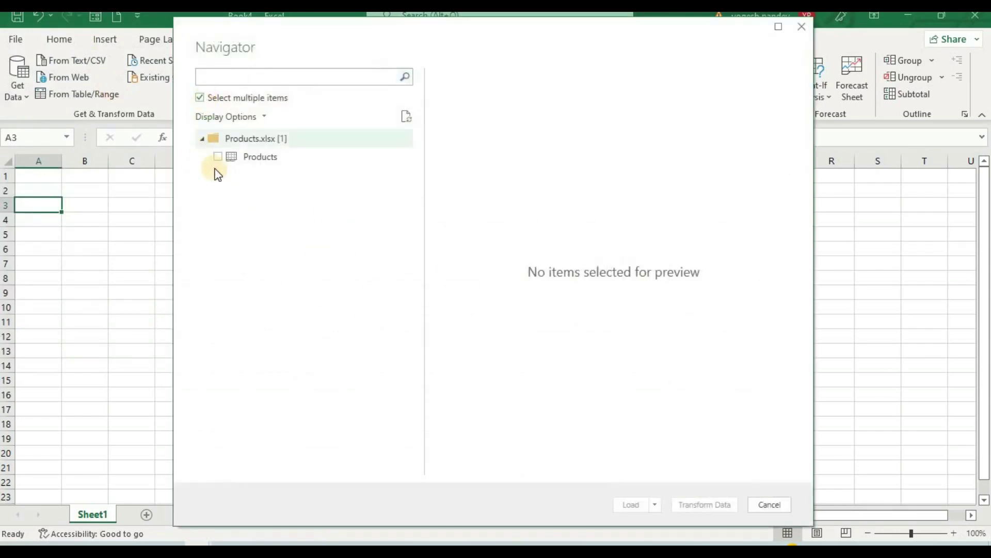
pyautogui.click(215, 159)
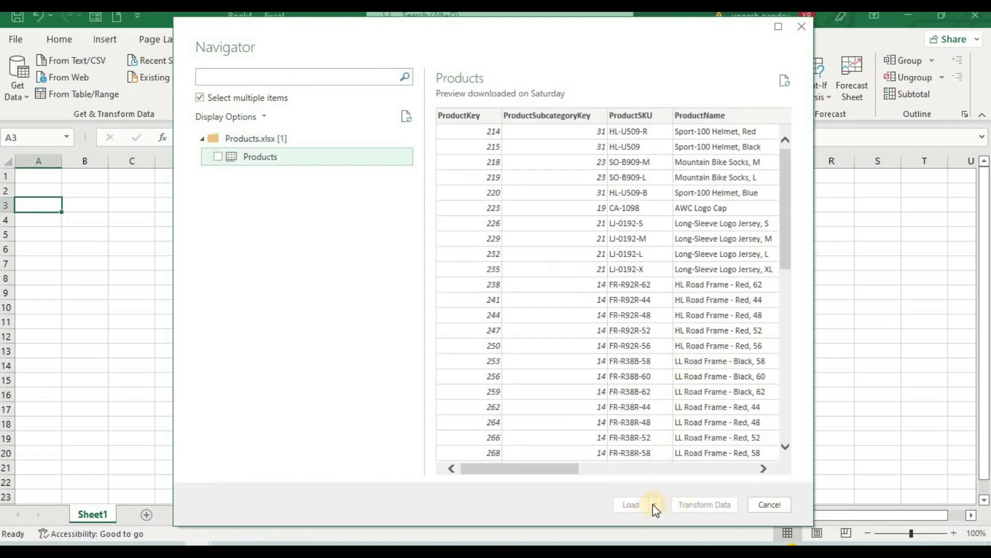
pyautogui.click(654, 504)
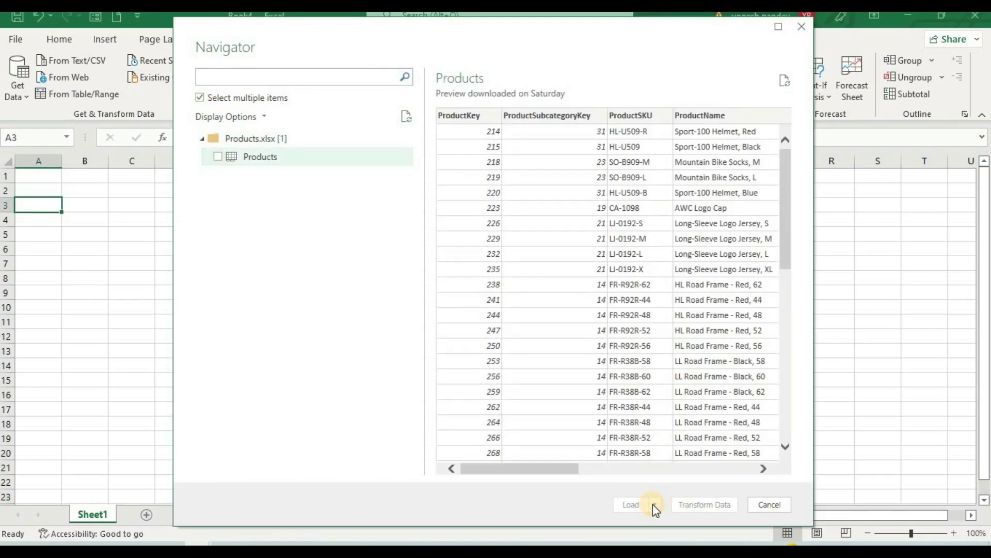
pyautogui.click(217, 157)
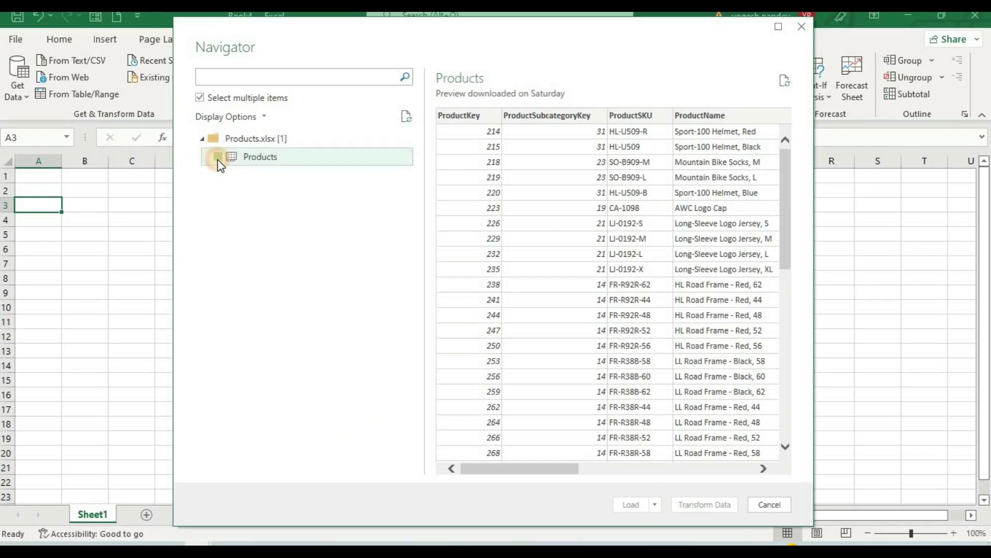
pyautogui.click(655, 504)
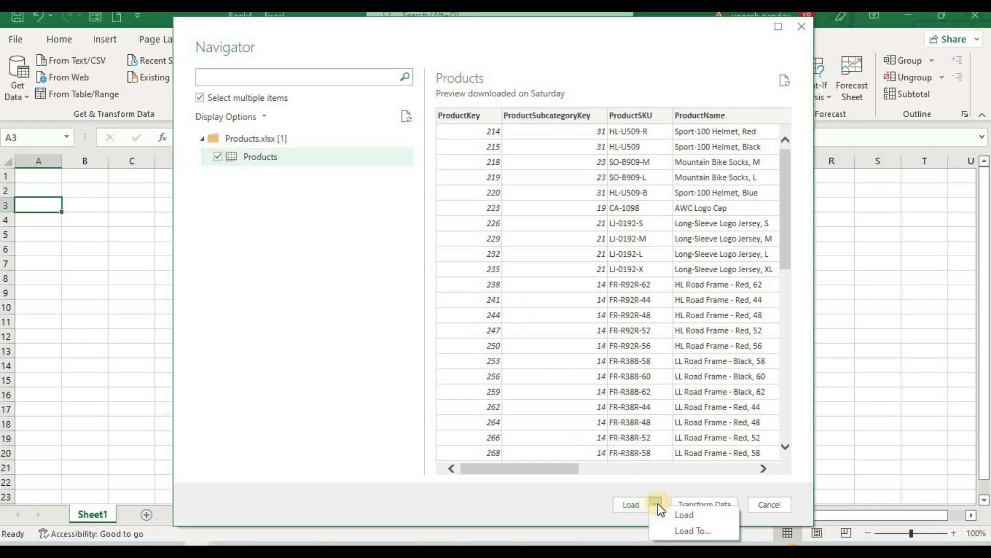
pyautogui.click(663, 527)
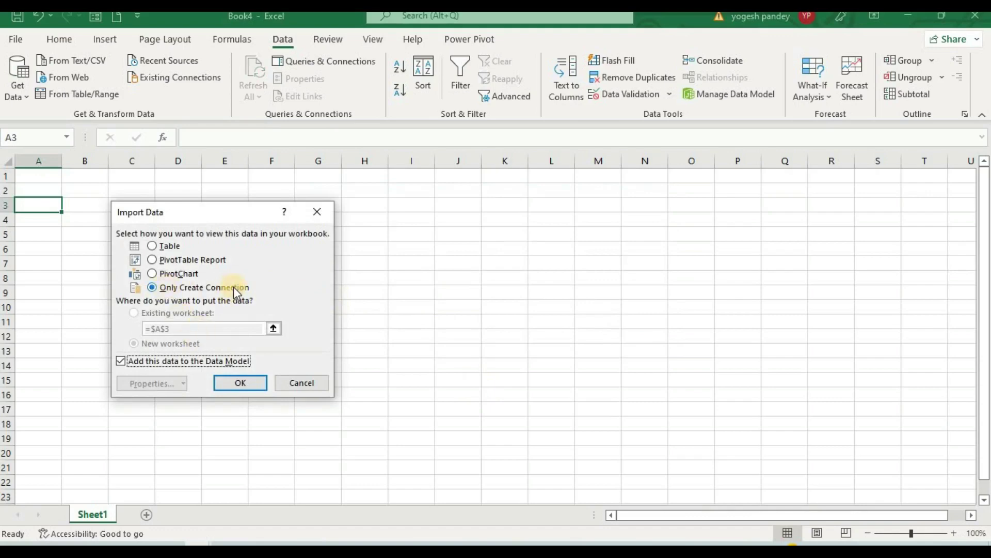
pyautogui.click(242, 382)
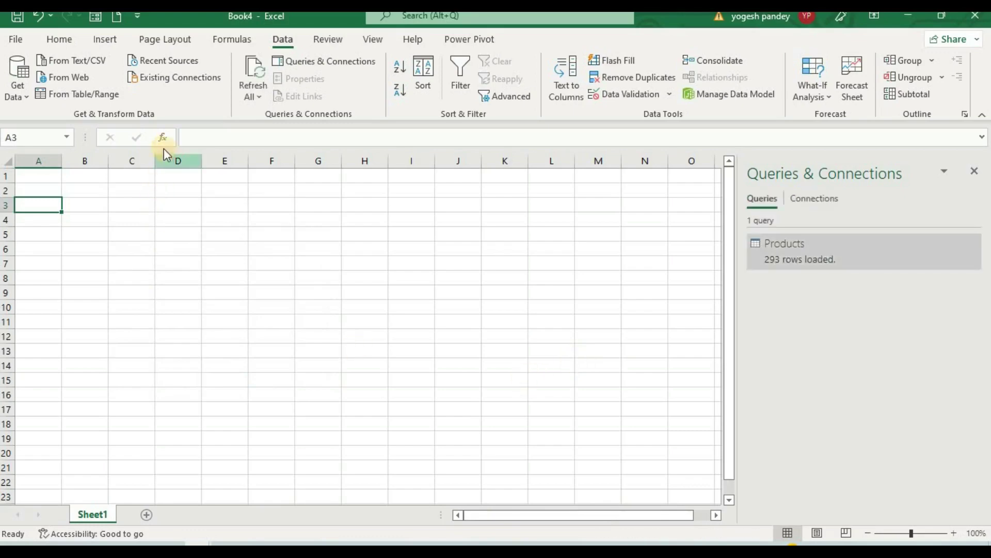
# - Start a text/CSV data import and choose the Sales file in the Section 1 folder
pyautogui.click(20, 88)
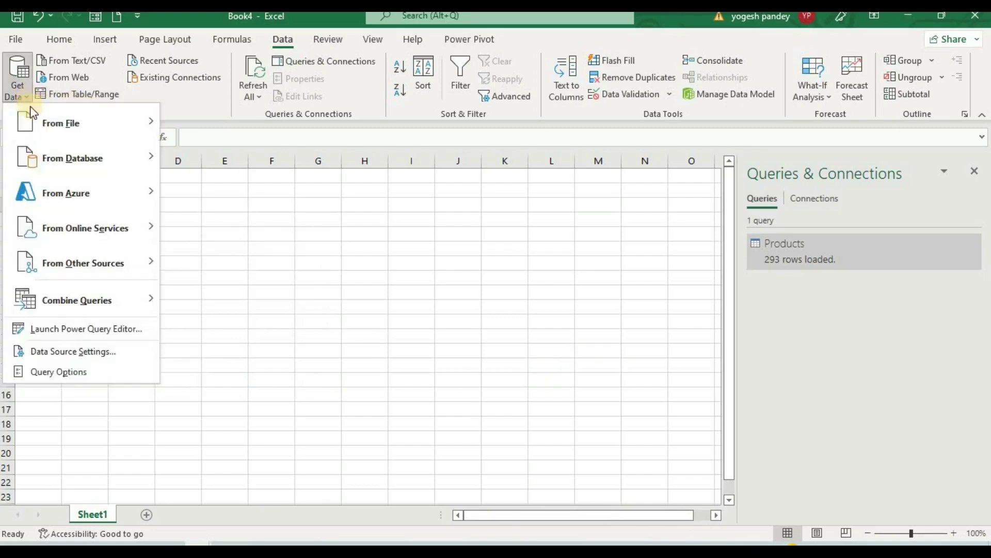
pyautogui.moveTo(95, 130)
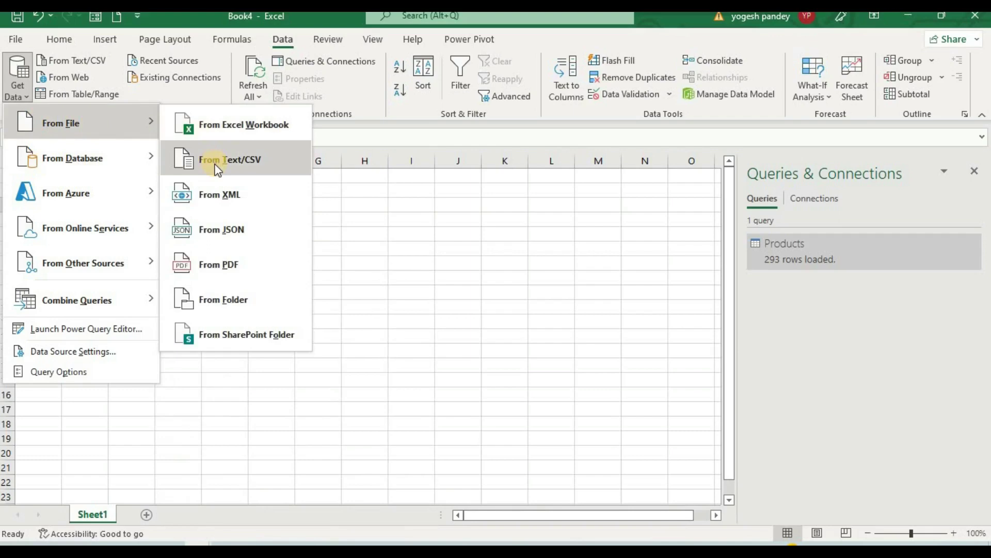
pyautogui.click(216, 167)
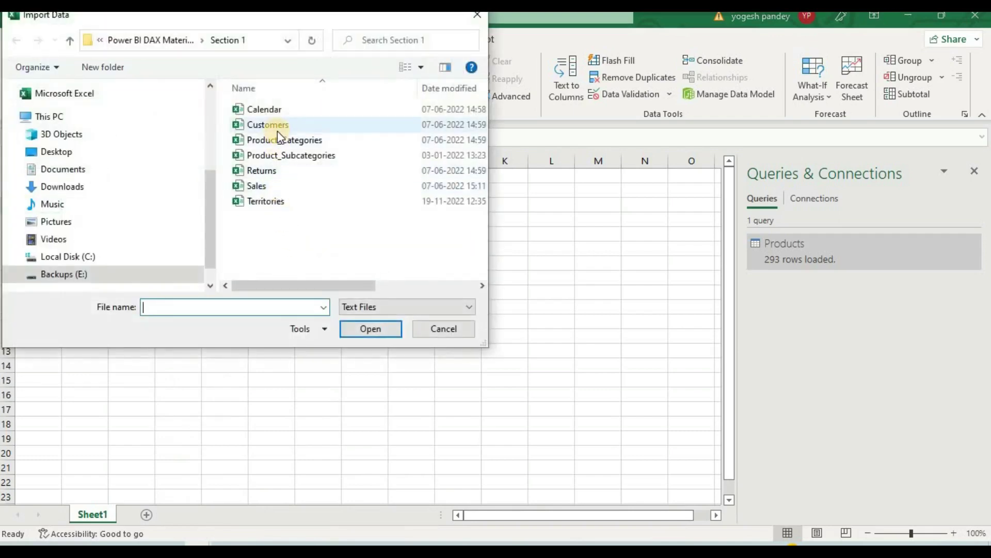
pyautogui.click(255, 190)
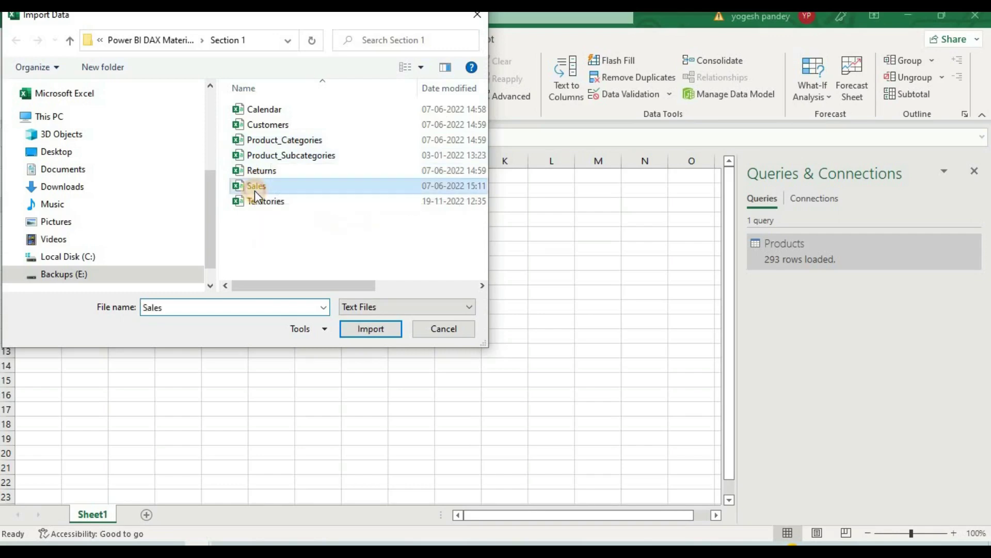
pyautogui.click(346, 325)
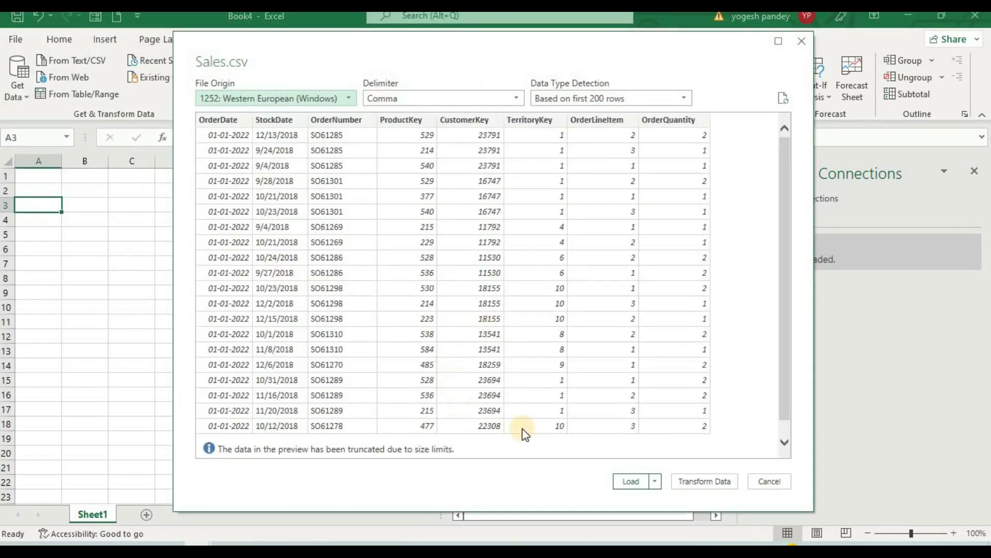
# - Load the Sales data as a connection only and add it to the Data Model
pyautogui.click(657, 482)
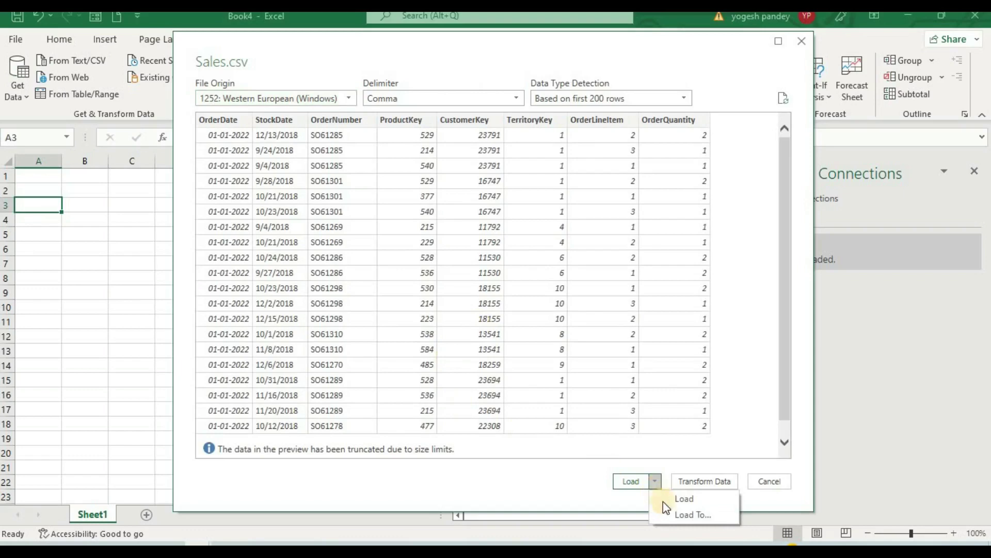
pyautogui.click(671, 518)
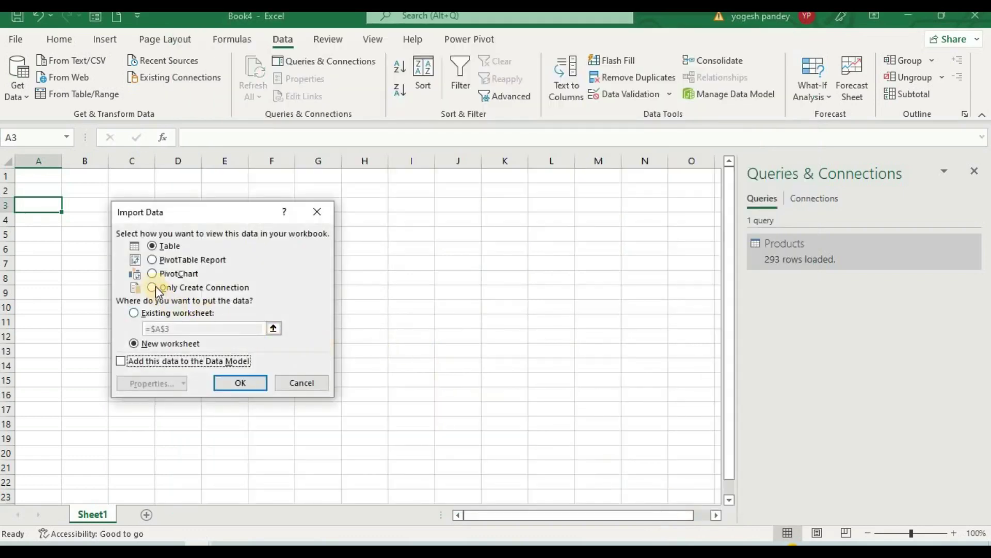
pyautogui.click(152, 287)
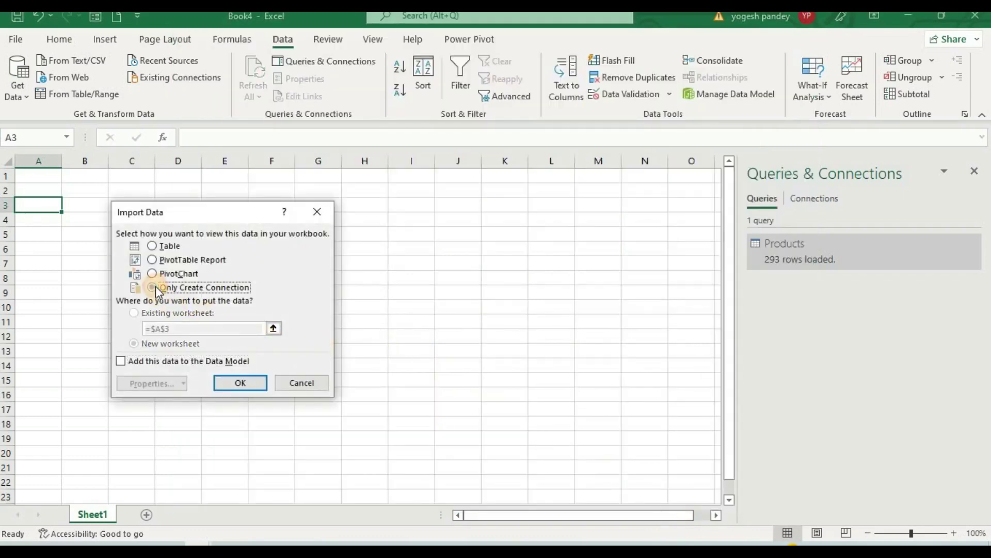
pyautogui.click(122, 360)
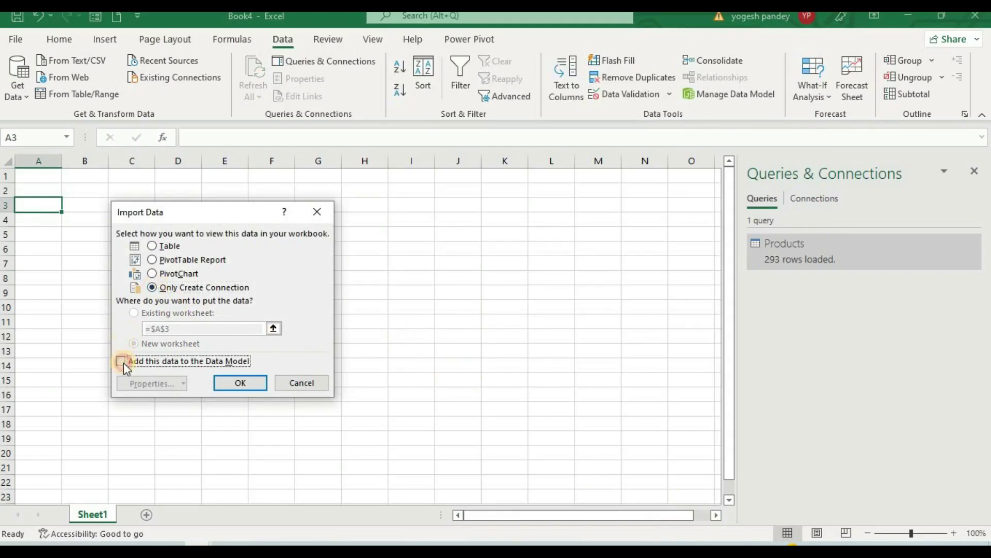
pyautogui.click(241, 383)
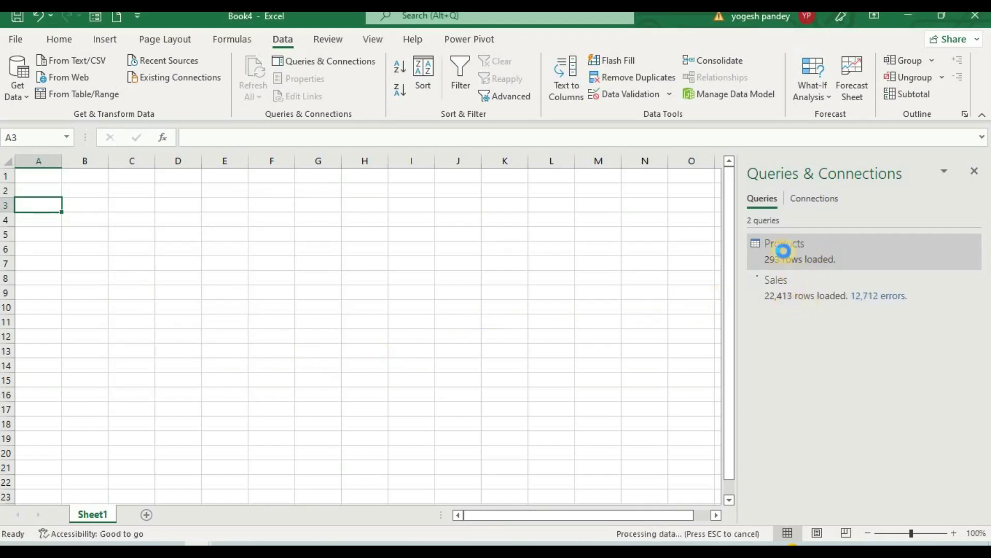
pyautogui.click(540, 310)
pyautogui.click(194, 309)
pyautogui.click(74, 255)
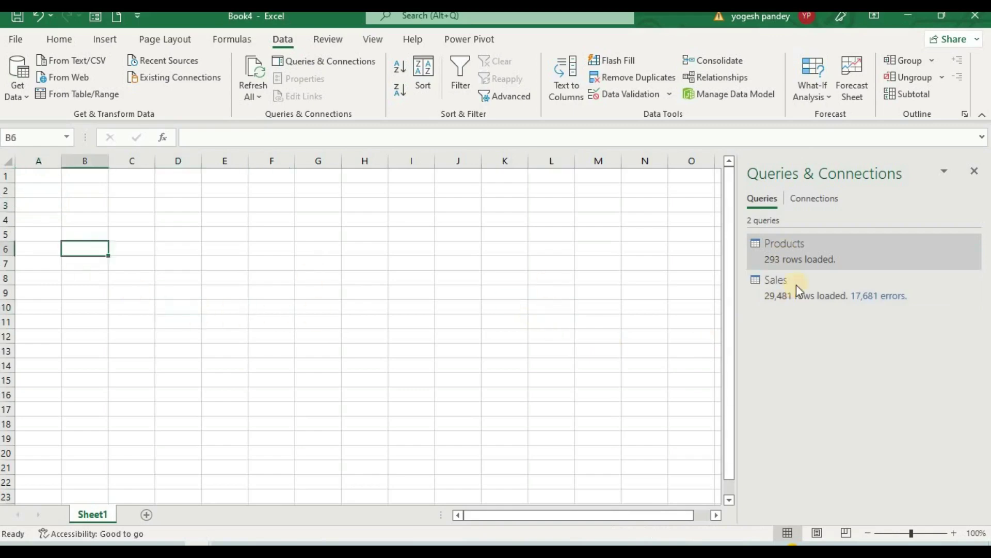
# - Open the Power Pivot data model and show its tables in Diagram View
pyautogui.click(472, 39)
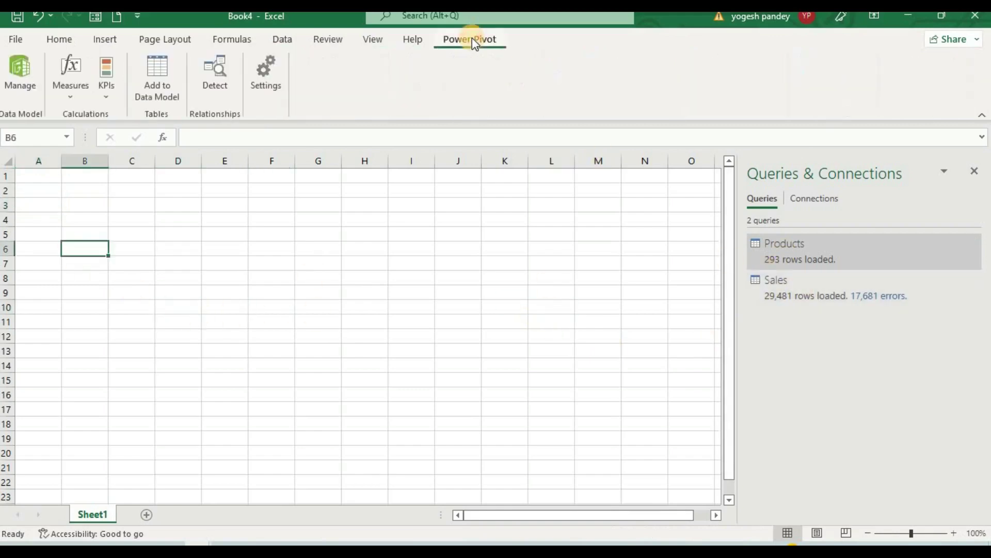
pyautogui.click(15, 86)
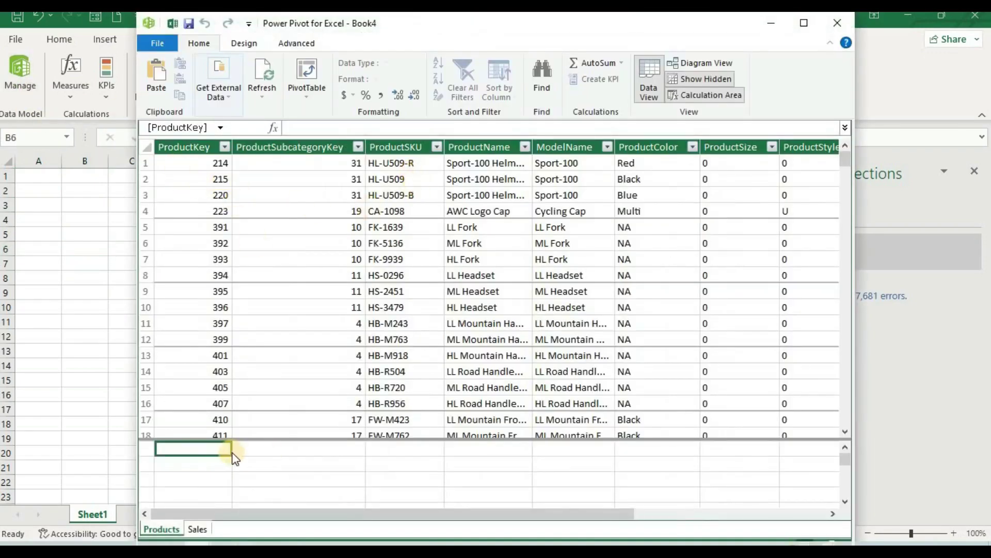
pyautogui.moveTo(224, 453); pyautogui.dragTo(330, 437)
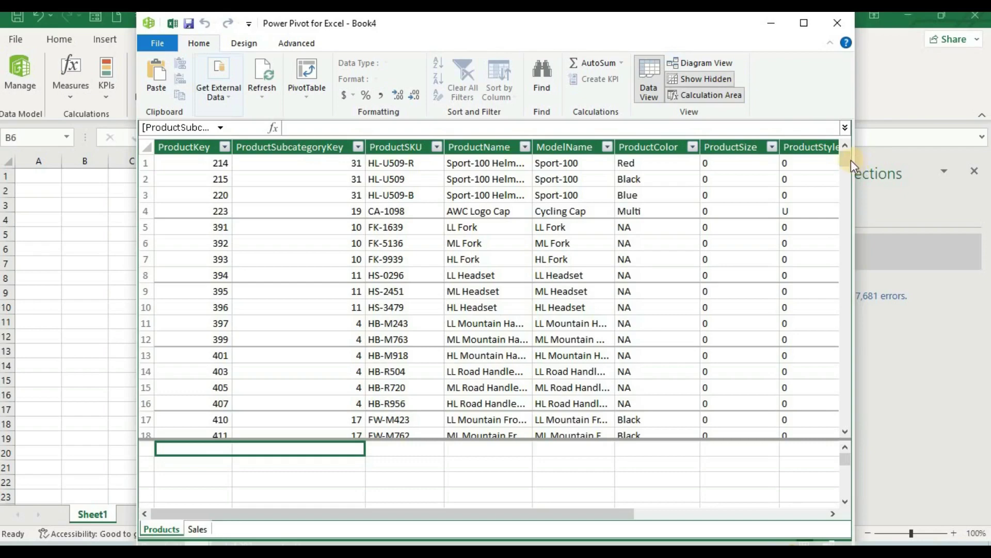
pyautogui.moveTo(850, 160); pyautogui.dragTo(595, 157)
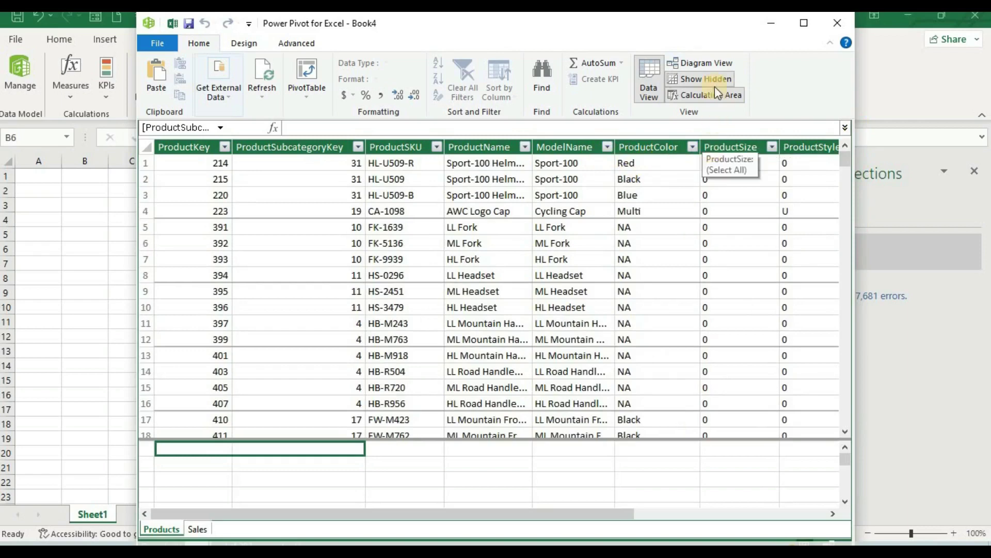
pyautogui.click(713, 61)
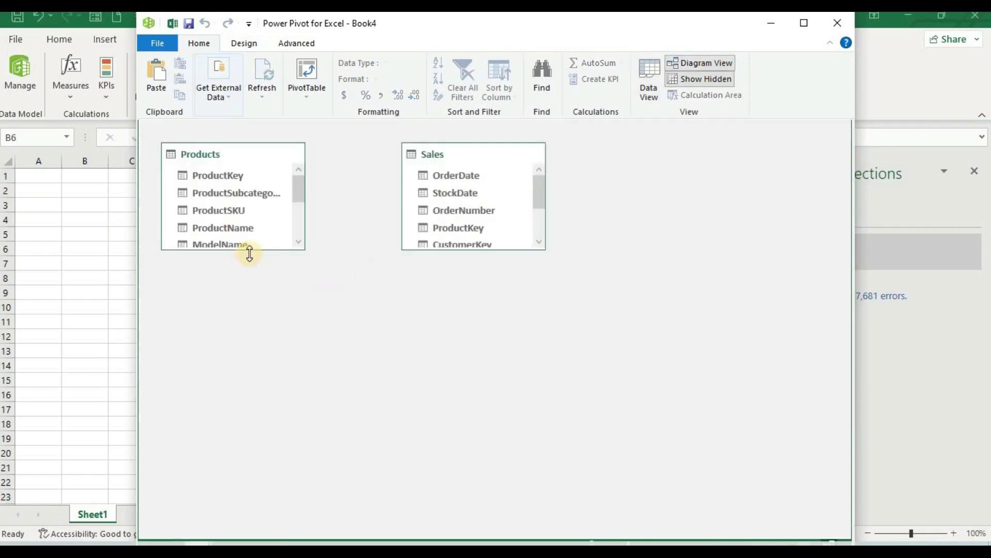
# - Enlarge the Products and Sales tables to show all fields, relate them on ProductKey, and close the data model window
pyautogui.moveTo(250, 250); pyautogui.dragTo(266, 522)
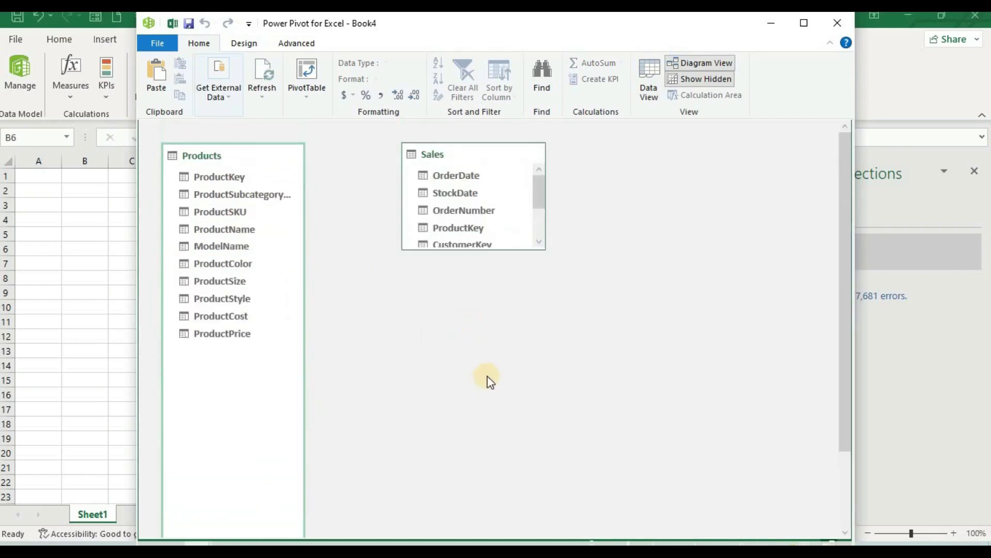
pyautogui.moveTo(500, 249); pyautogui.dragTo(514, 467)
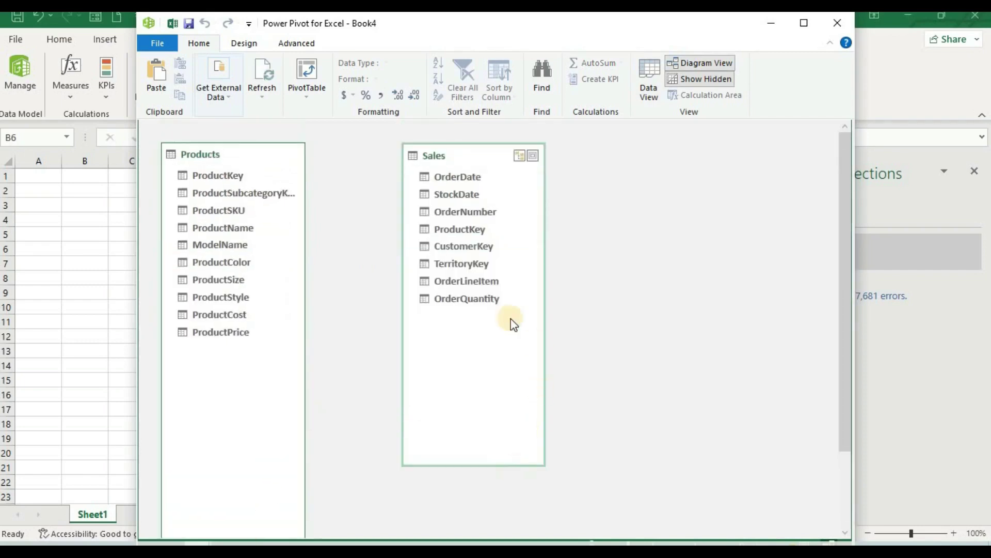
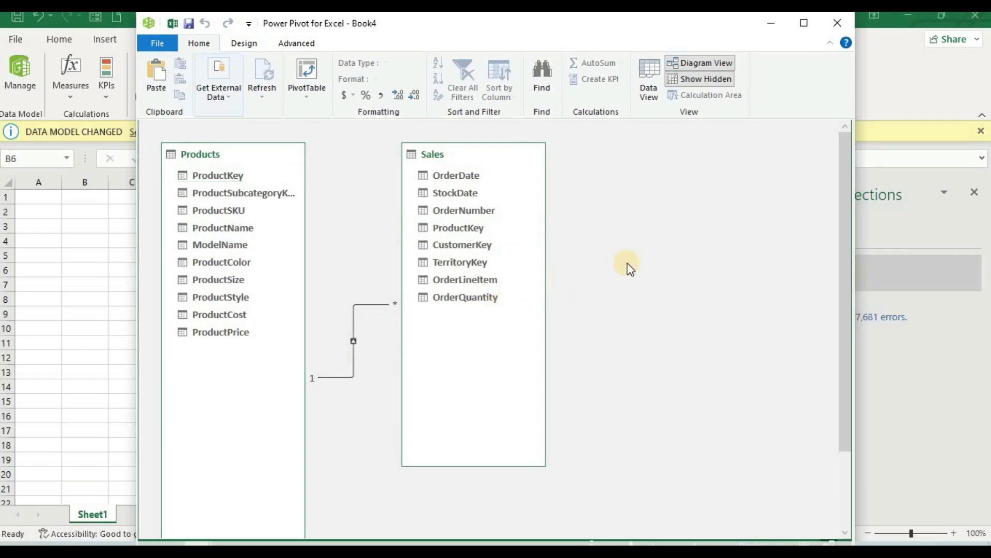
pyautogui.click(837, 23)
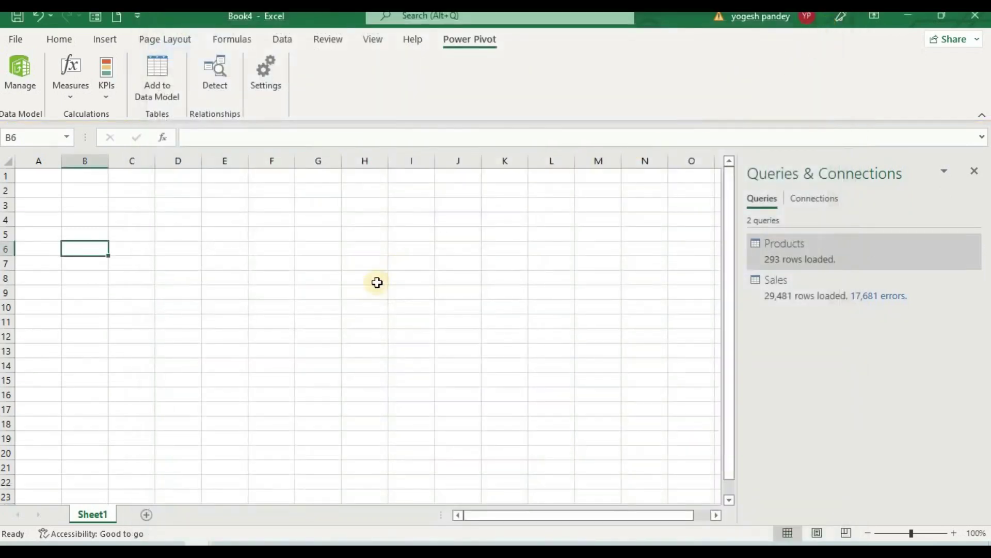
# - Start a text/CSV data import and choose the Territories file in the Section 1 folder
pyautogui.click(372, 292)
pyautogui.click(141, 290)
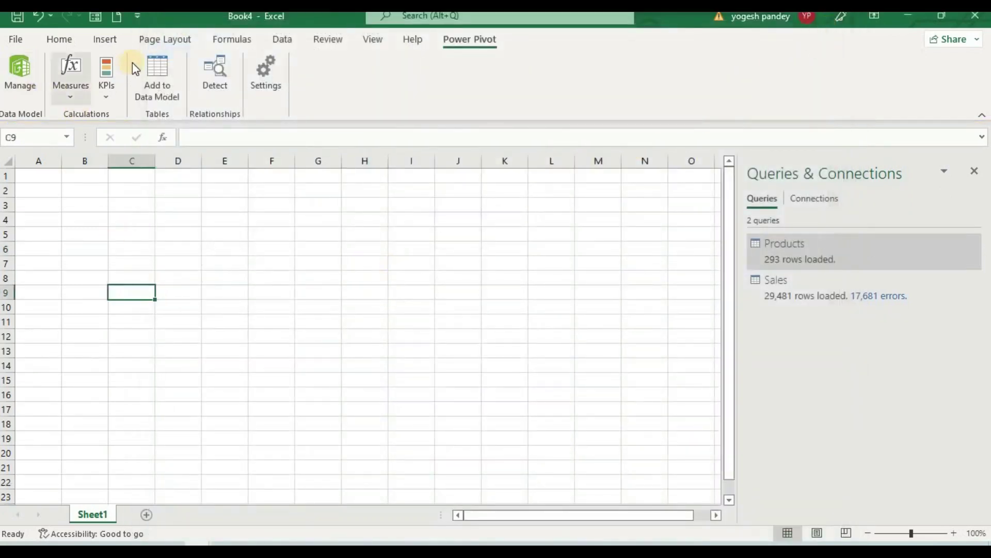
pyautogui.click(283, 40)
pyautogui.click(15, 80)
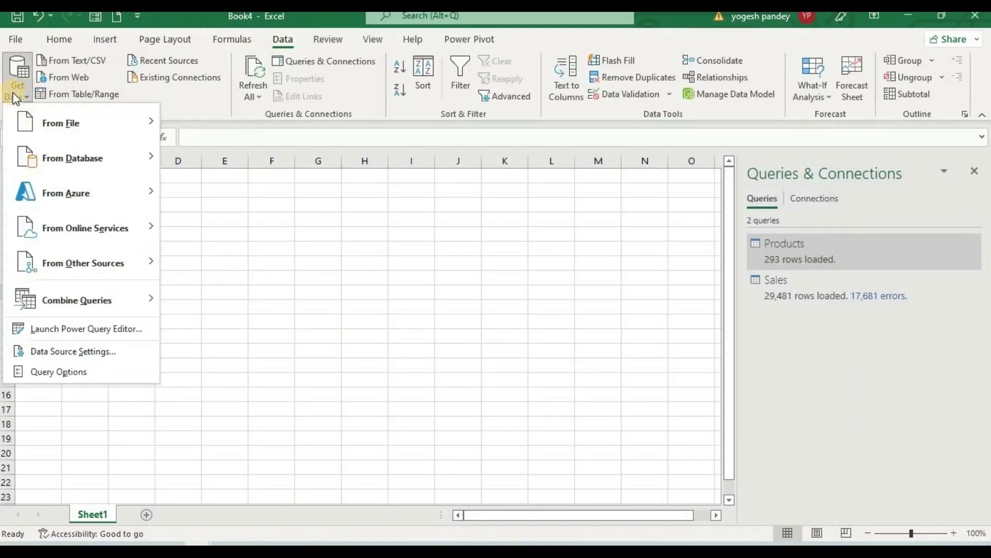
pyautogui.moveTo(77, 123)
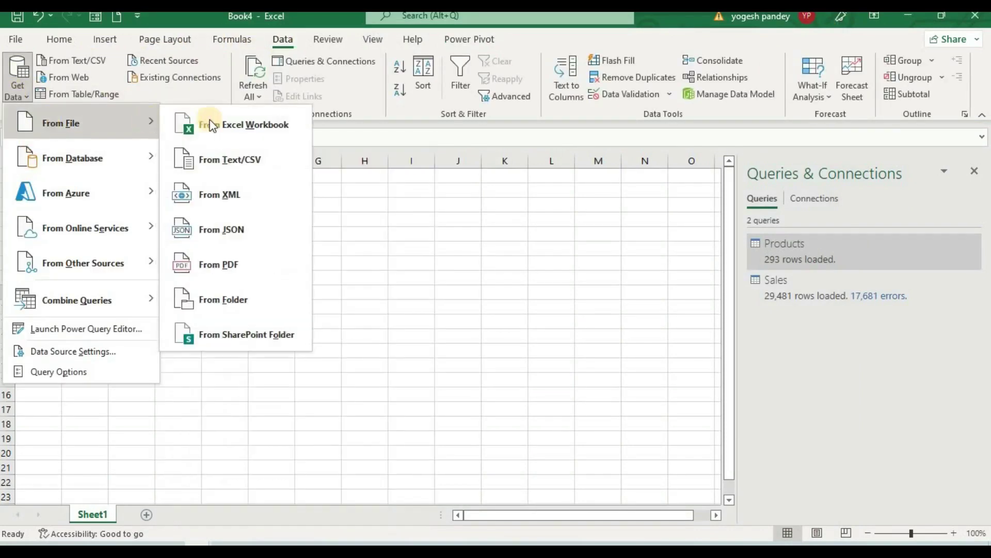
pyautogui.click(228, 166)
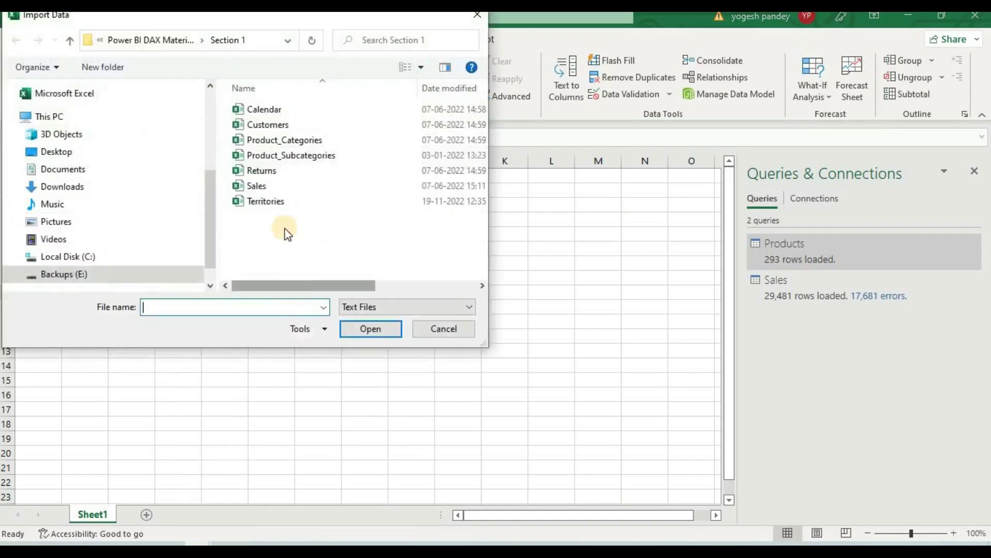
pyautogui.doubleClick(277, 202)
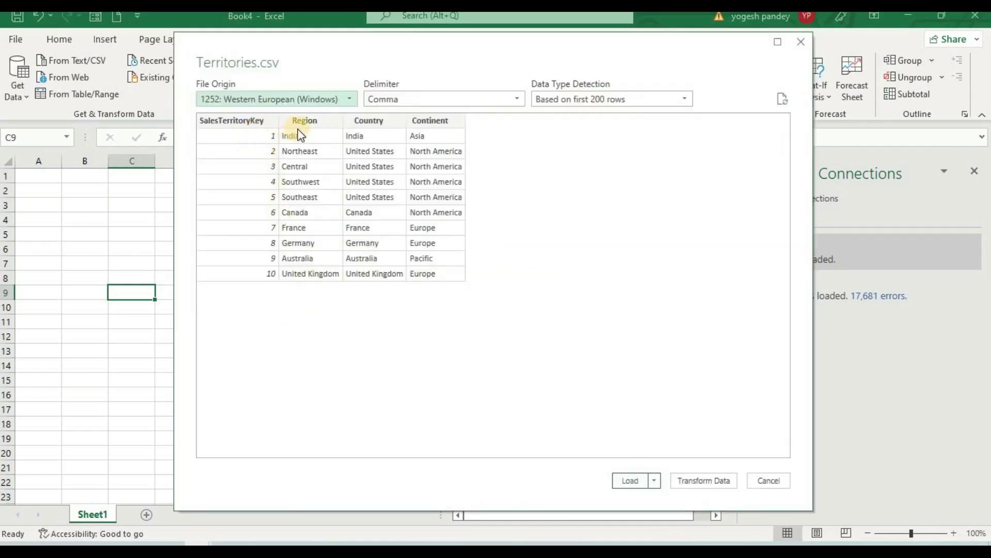
# - Load the Territories data as a connection only and add it to the Data Model
pyautogui.click(656, 482)
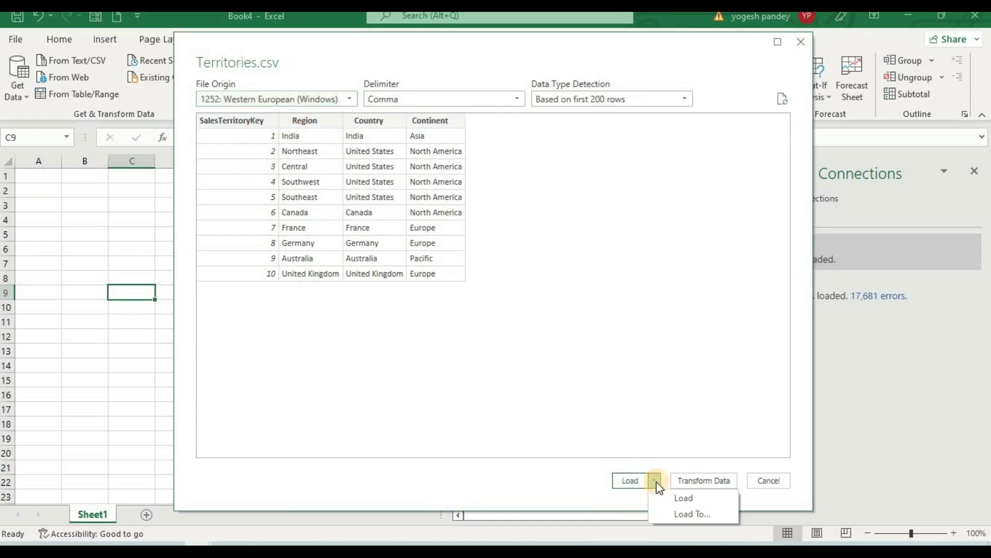
pyautogui.click(660, 510)
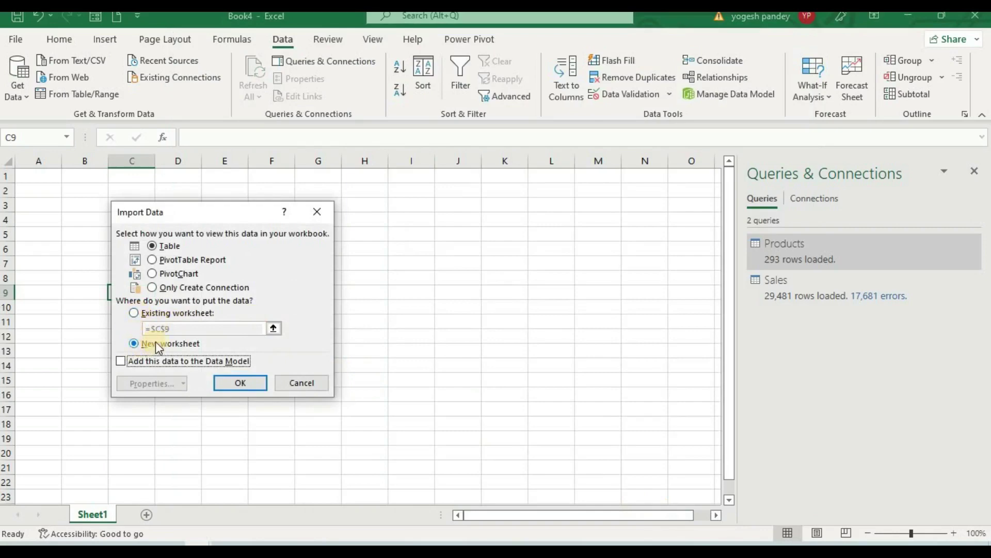
pyautogui.click(152, 287)
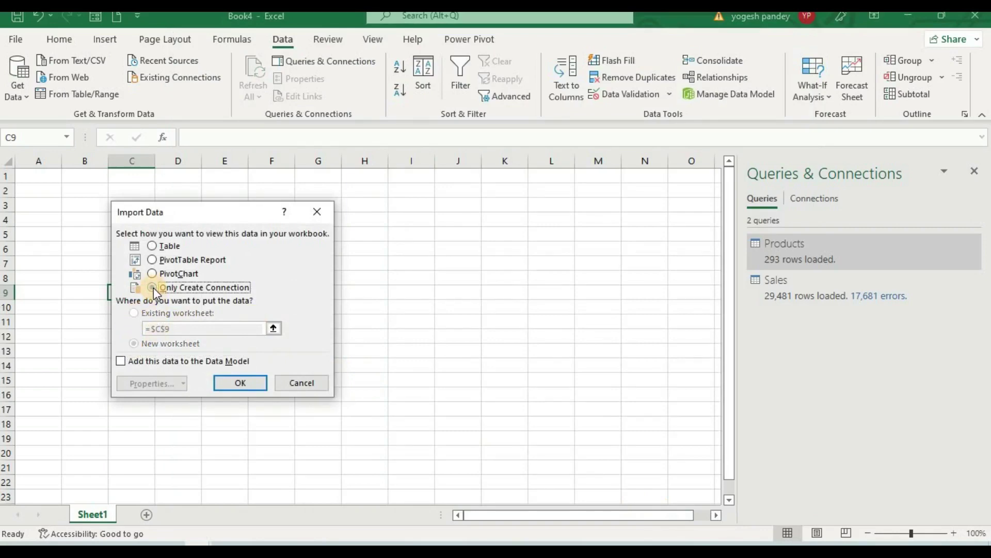
pyautogui.click(121, 361)
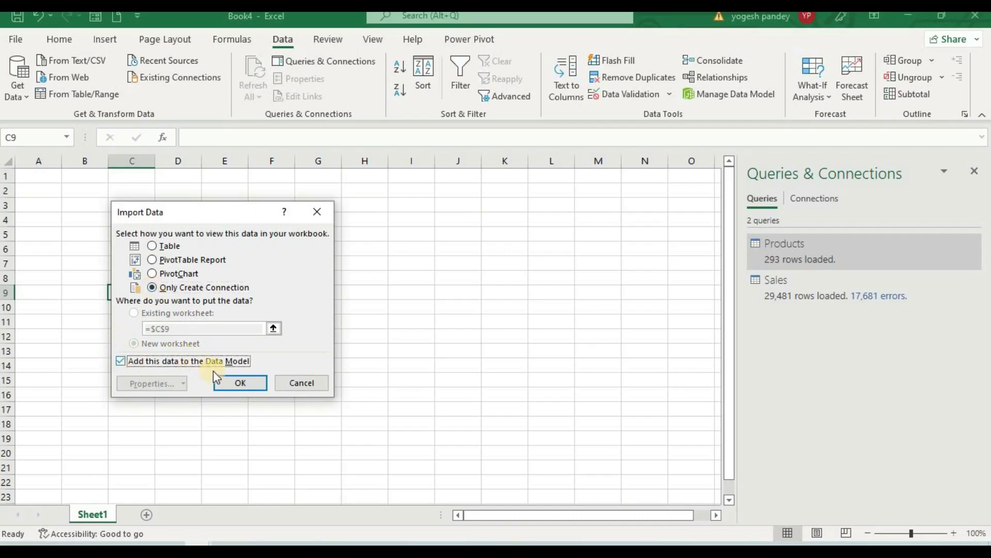
pyautogui.click(240, 383)
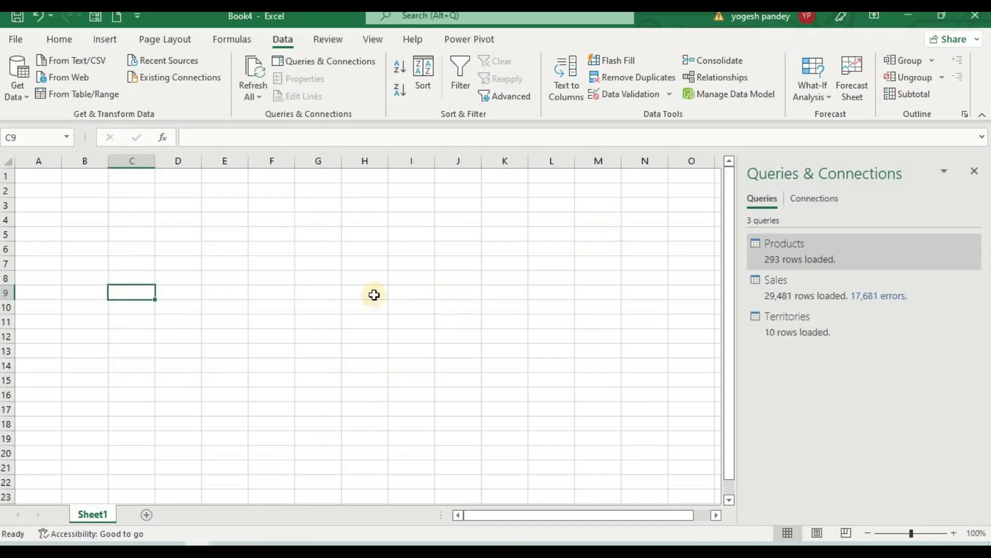
pyautogui.click(343, 287)
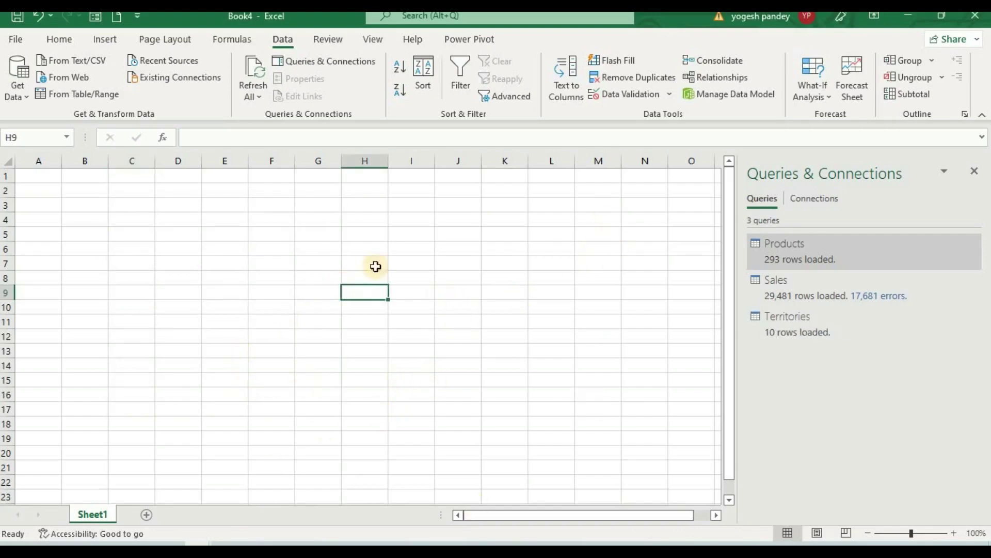
# - Reopen the data model in Diagram View, move the Territories table beside the top of Sales, and make it taller
pyautogui.click(469, 40)
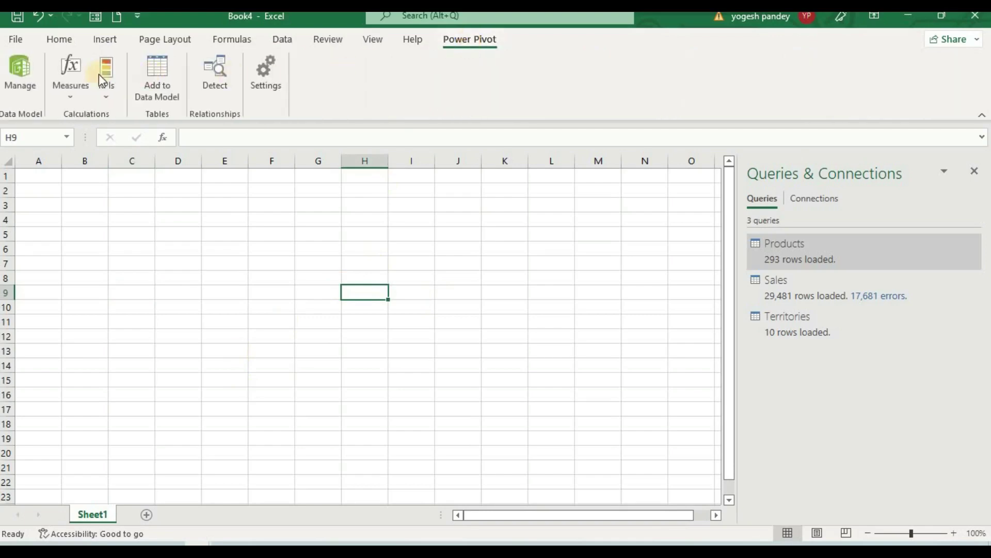
pyautogui.click(26, 72)
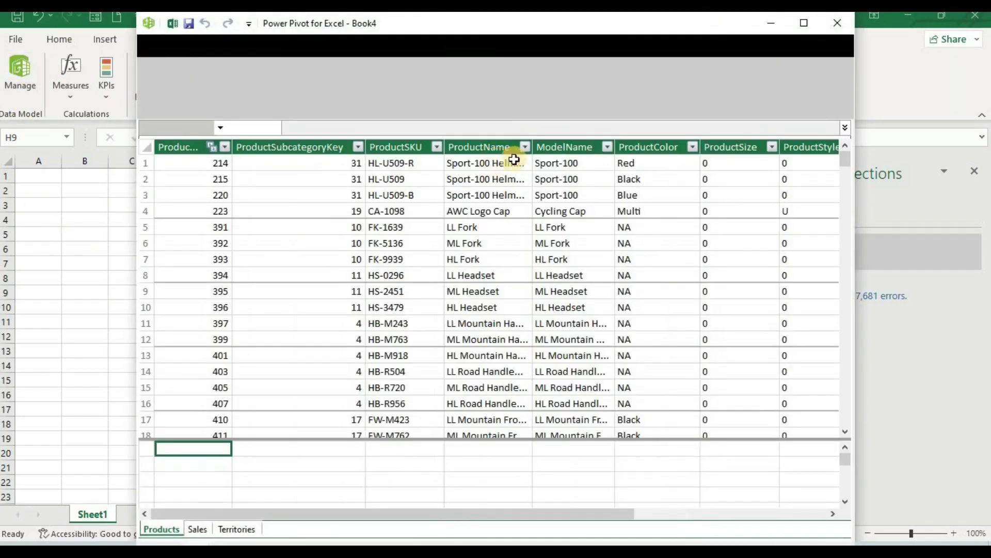
pyautogui.click(695, 63)
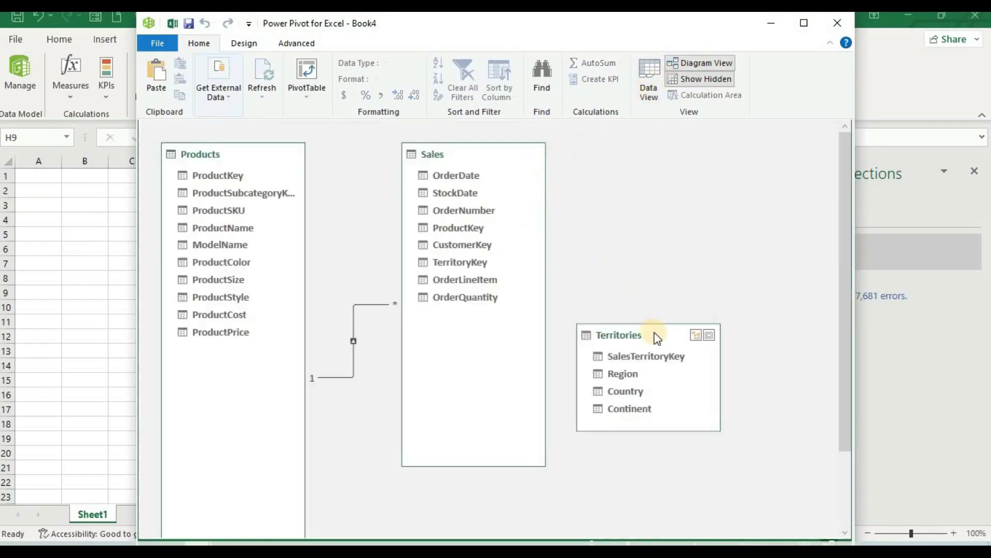
pyautogui.click(661, 345)
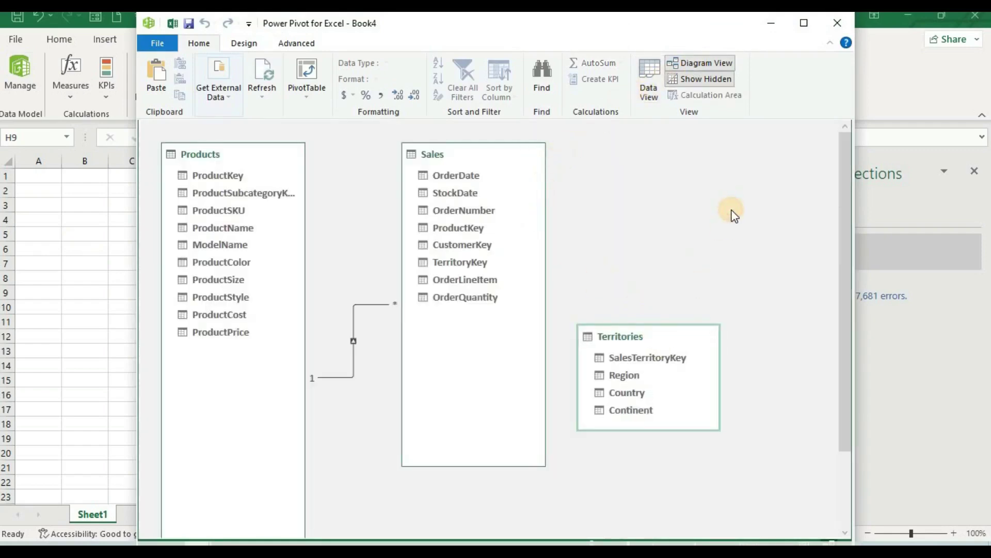
pyautogui.moveTo(657, 345); pyautogui.dragTo(719, 168)
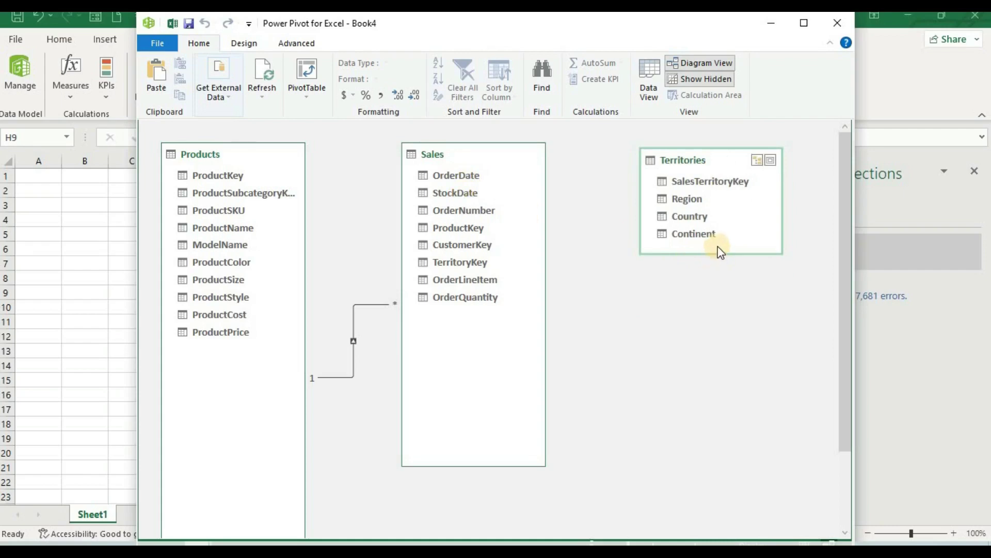
pyautogui.moveTo(719, 254); pyautogui.dragTo(717, 383)
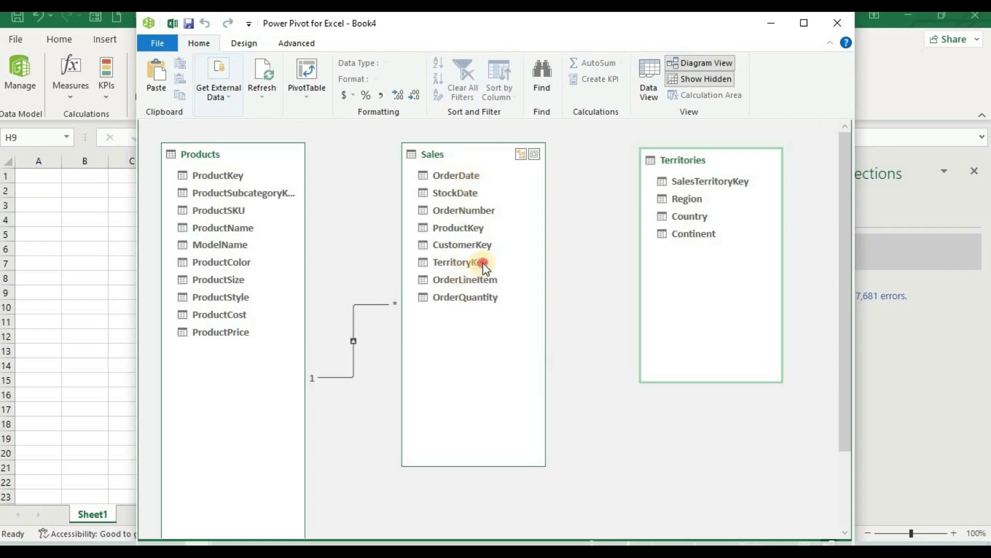
# - Create a relationship from TerritoryKey in Sales to SalesTerritoryKey in Territories, and close the data model window
pyautogui.moveTo(483, 262); pyautogui.dragTo(668, 182)
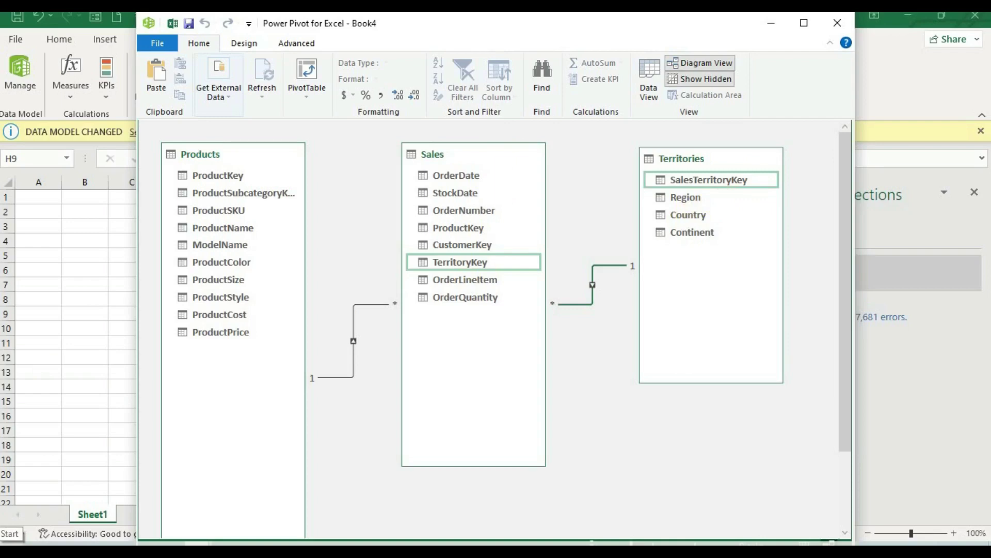
pyautogui.click(364, 347)
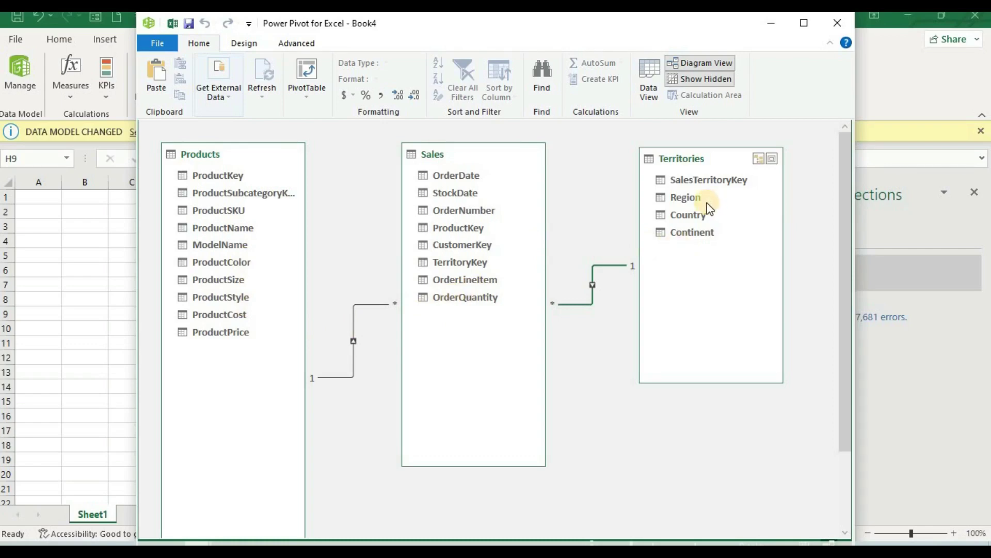
pyautogui.click(838, 23)
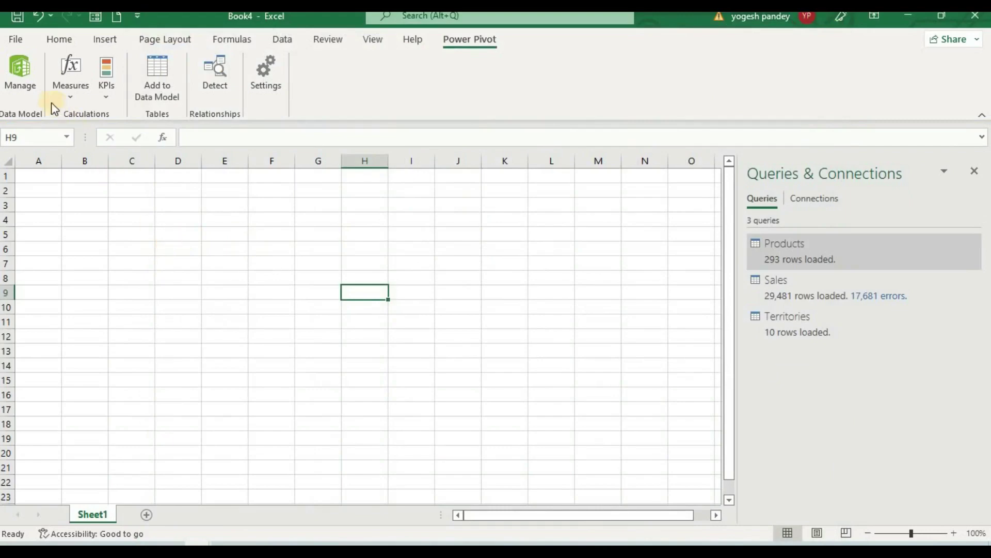
# - Create a PivotTable from the data model on a new worksheet
pyautogui.click(21, 69)
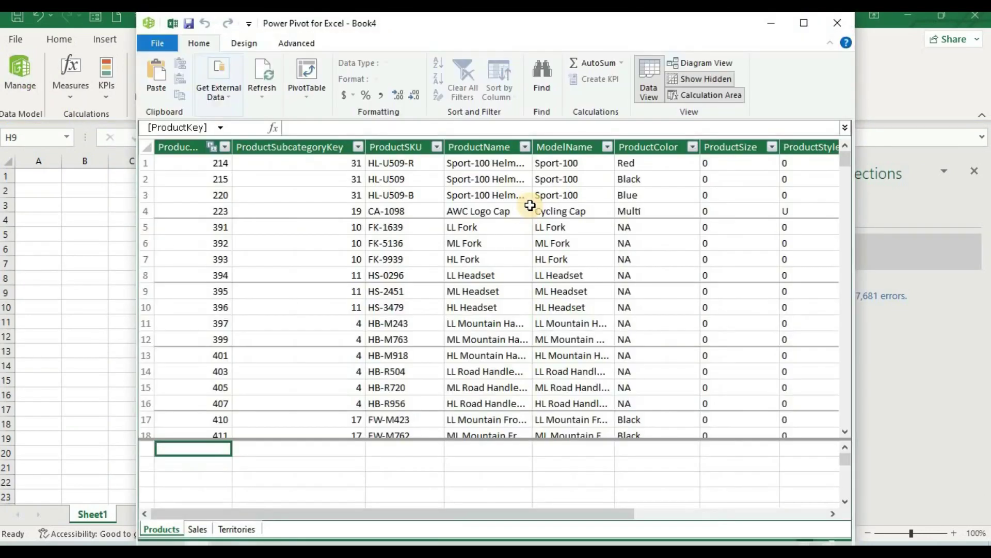
pyautogui.click(315, 85)
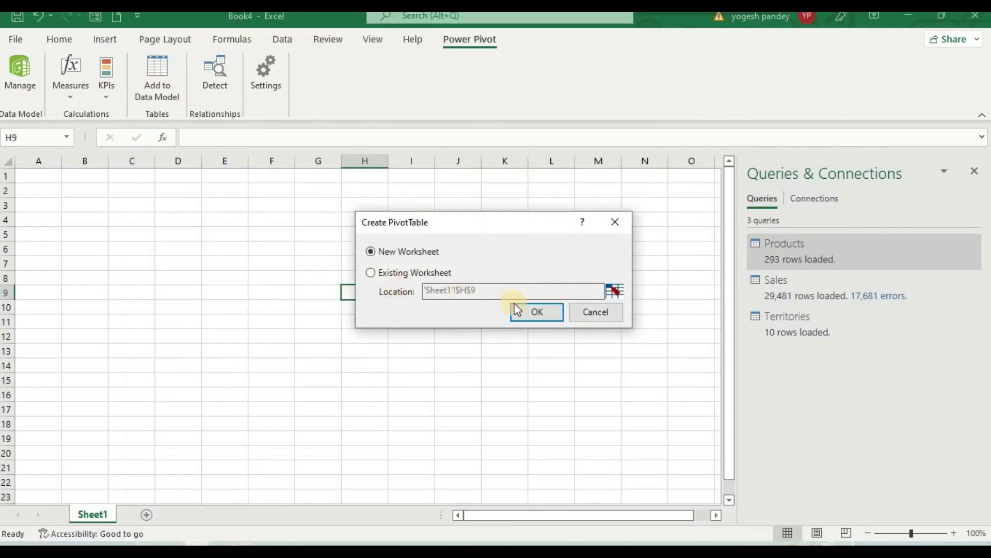
pyautogui.click(517, 309)
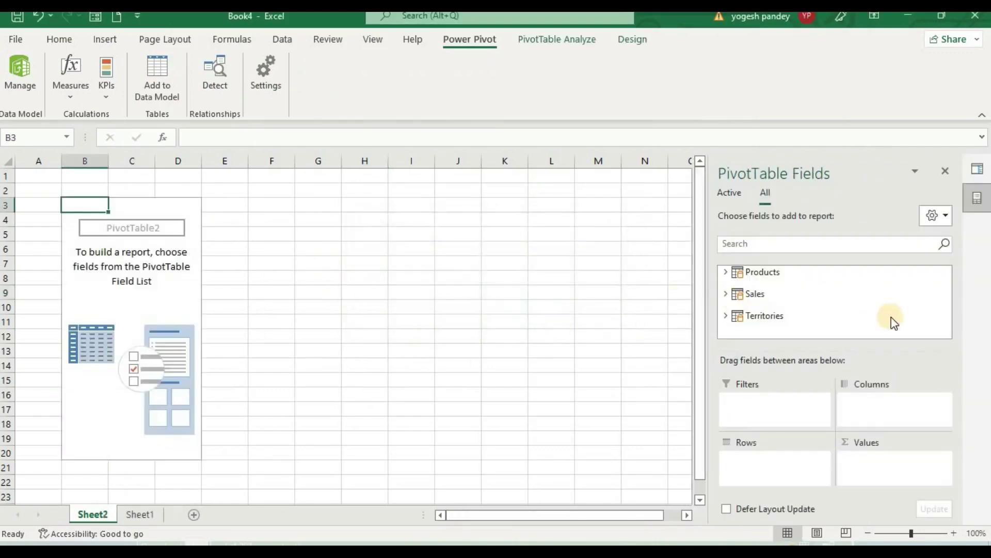
# - Expand the Products table in the PivotTable field list and add ProductColor to the rows
pyautogui.click(725, 272)
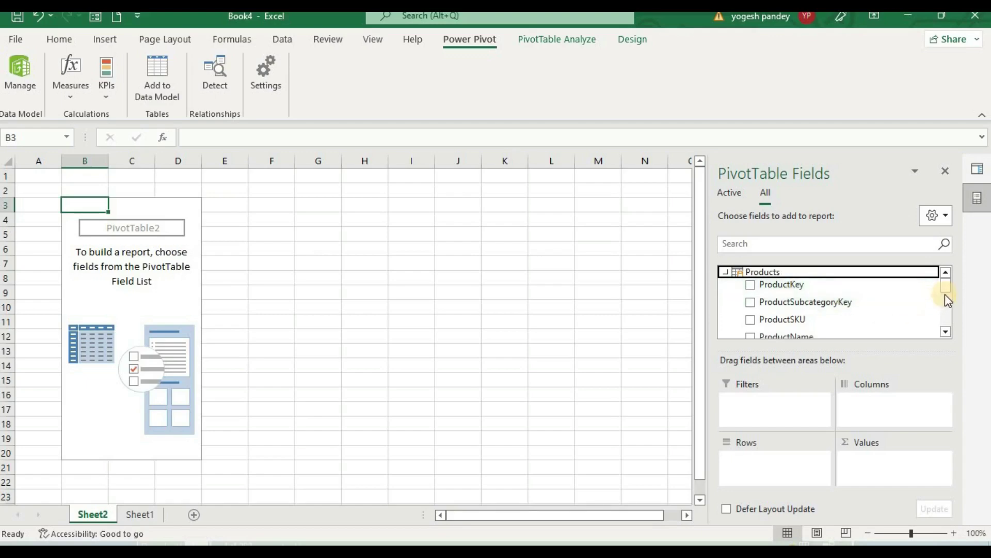
pyautogui.click(946, 328)
pyautogui.click(946, 329)
pyautogui.click(946, 328)
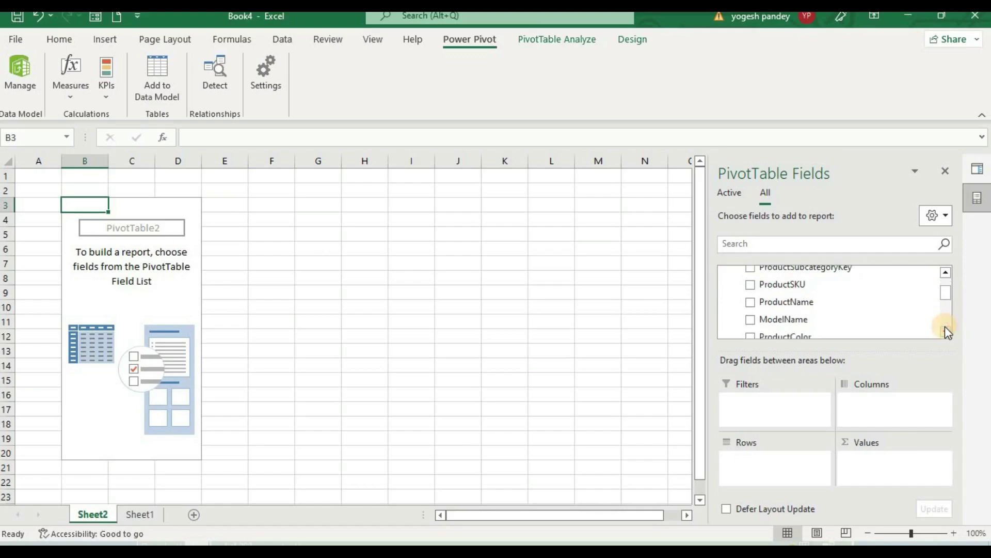
pyautogui.click(946, 330)
pyautogui.moveTo(751, 327); pyautogui.dragTo(749, 460)
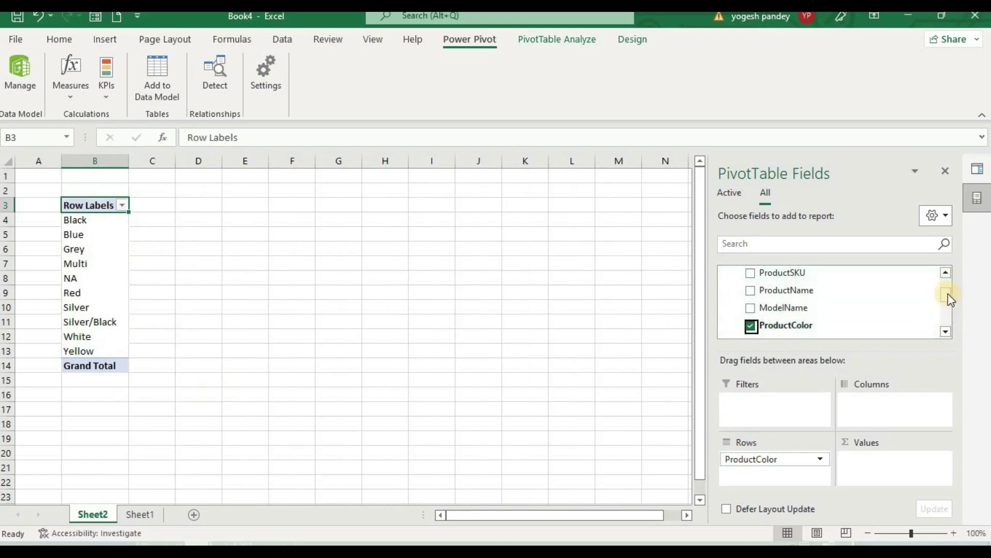
# - Expand the Sales table in the PivotTable field list and add OrderQuantity to the values
pyautogui.moveTo(949, 298); pyautogui.dragTo(954, 323)
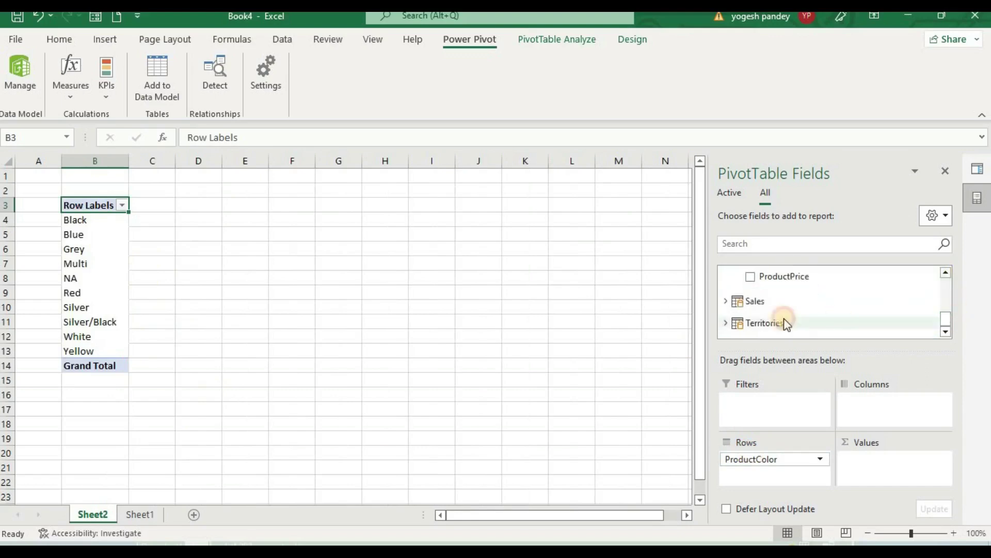
pyautogui.click(728, 301)
pyautogui.scroll(-2, 885, 290)
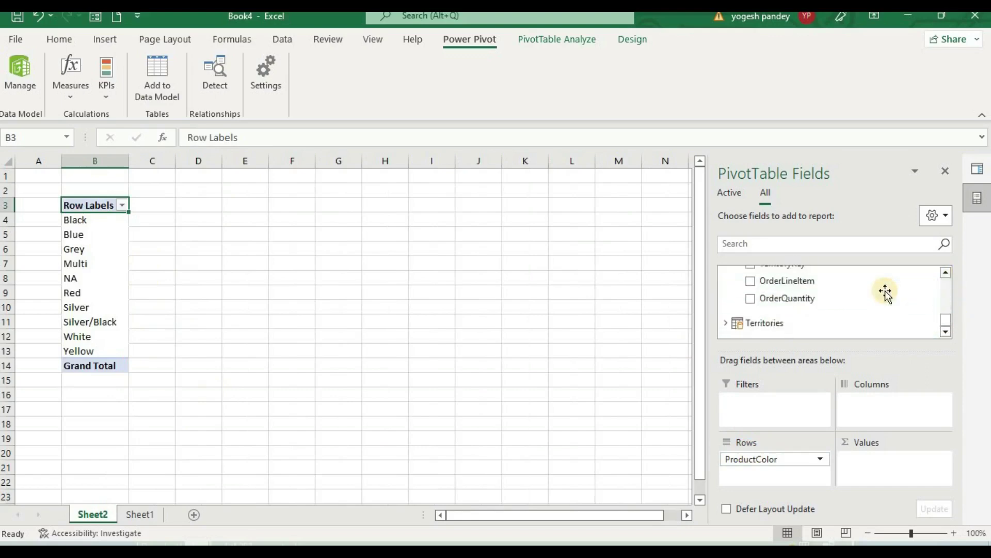
pyautogui.moveTo(754, 304); pyautogui.dragTo(892, 463)
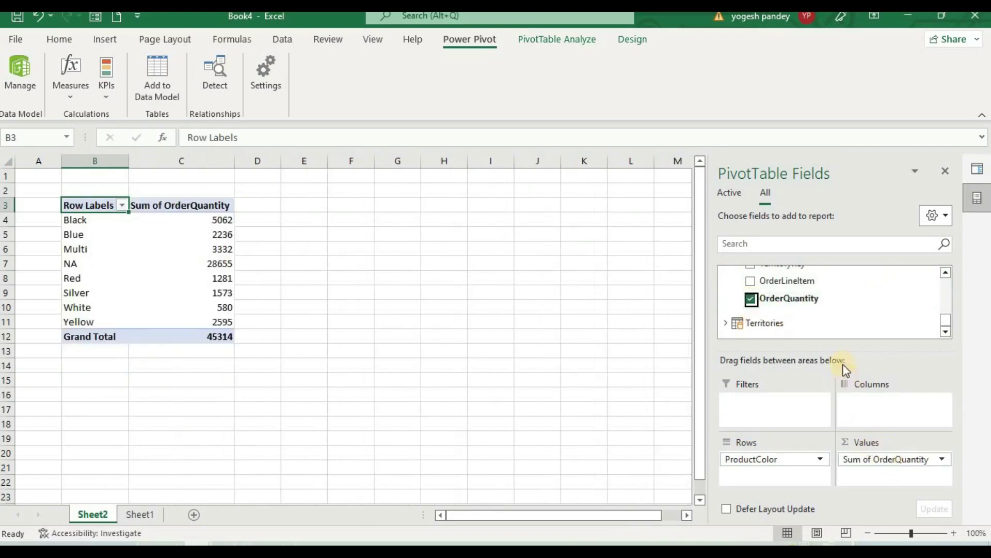
# - Expand the Territories table and place its Region field in the PivotTable's columns
pyautogui.moveTo(952, 319)
pyautogui.mouseDown()
pyautogui.moveTo(943, 288)
pyautogui.moveTo(938, 328)
pyautogui.mouseUp()
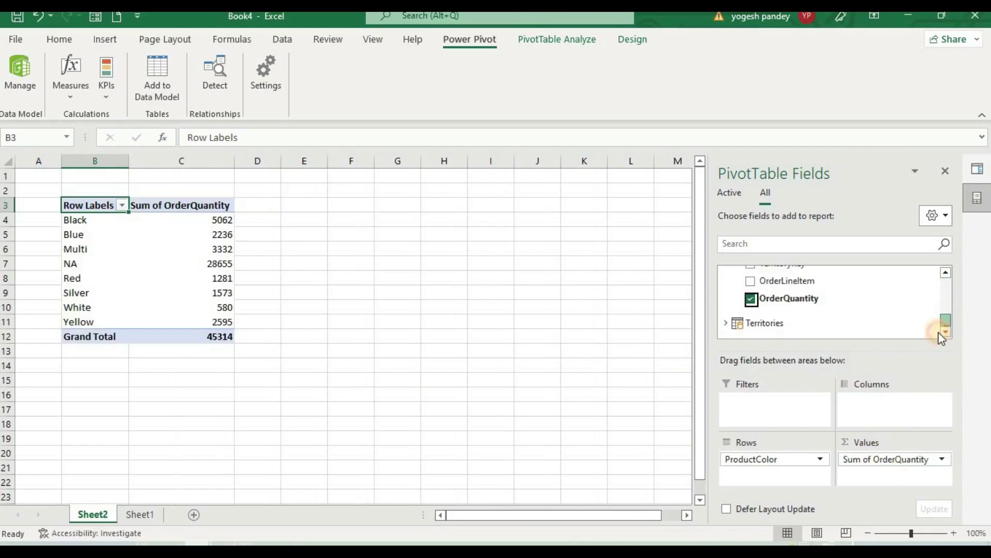
pyautogui.click(725, 323)
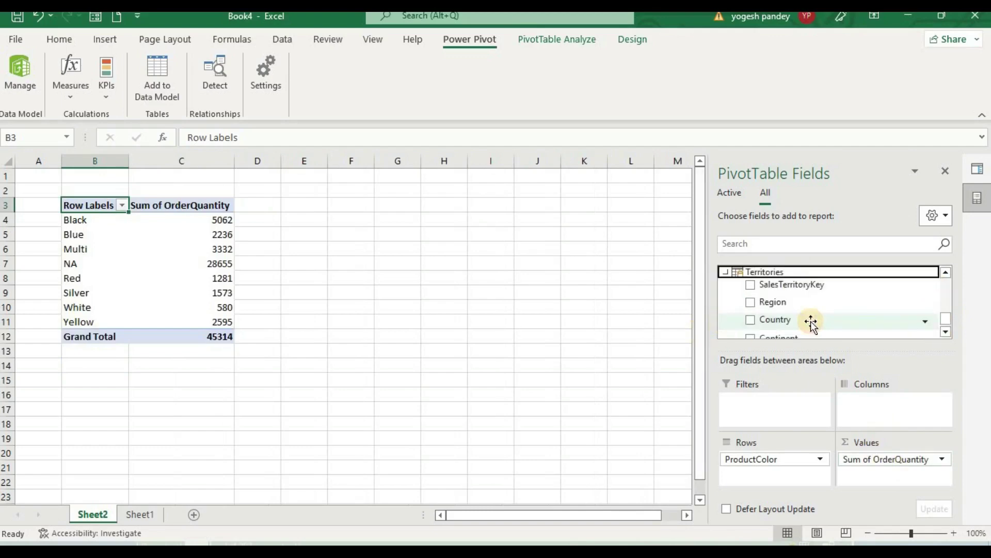
pyautogui.scroll(-1, 749, 322)
pyautogui.moveTo(753, 286); pyautogui.dragTo(885, 460)
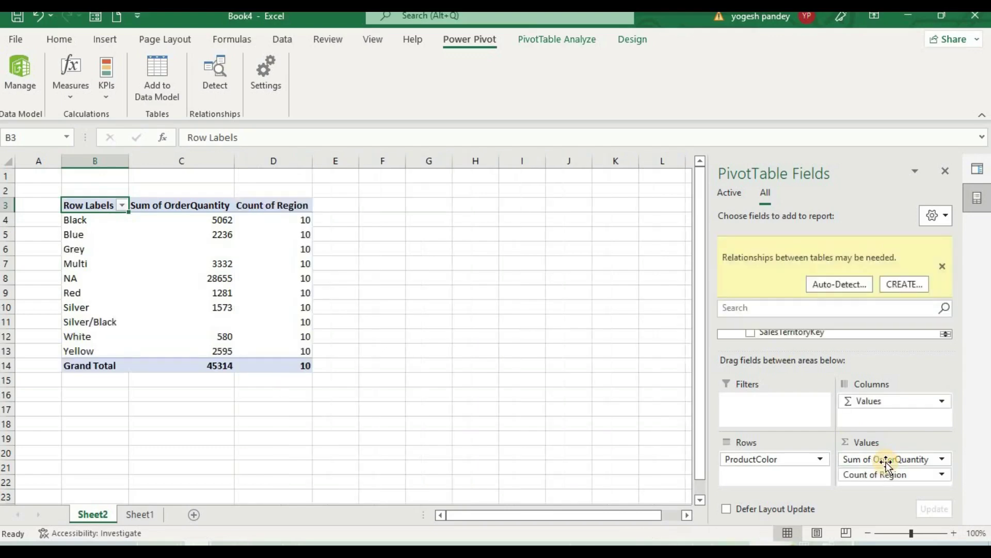
pyautogui.moveTo(906, 473); pyautogui.dragTo(873, 414)
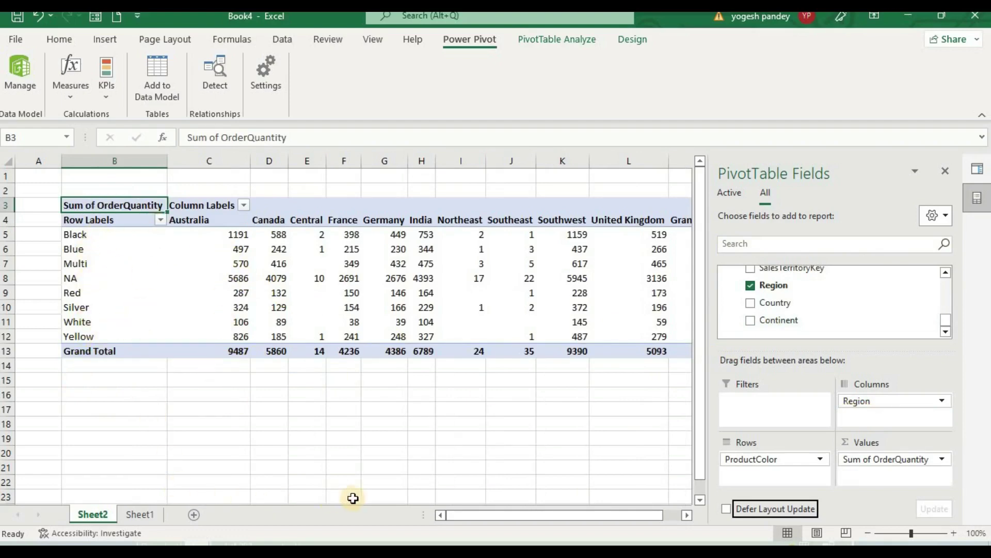
pyautogui.moveTo(603, 514); pyautogui.dragTo(504, 512)
pyautogui.click(413, 414)
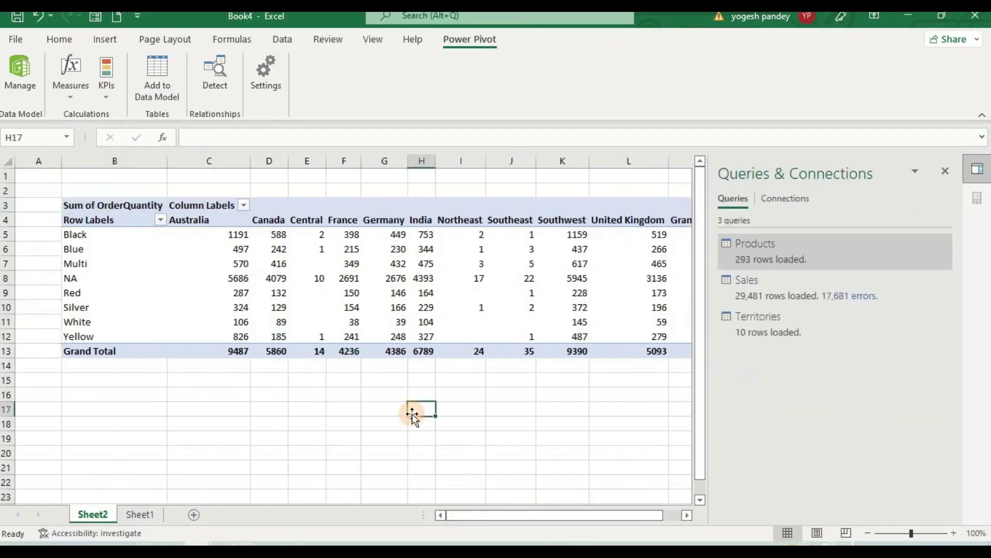
pyautogui.click(317, 410)
pyautogui.click(239, 406)
pyautogui.click(80, 397)
pyautogui.click(43, 316)
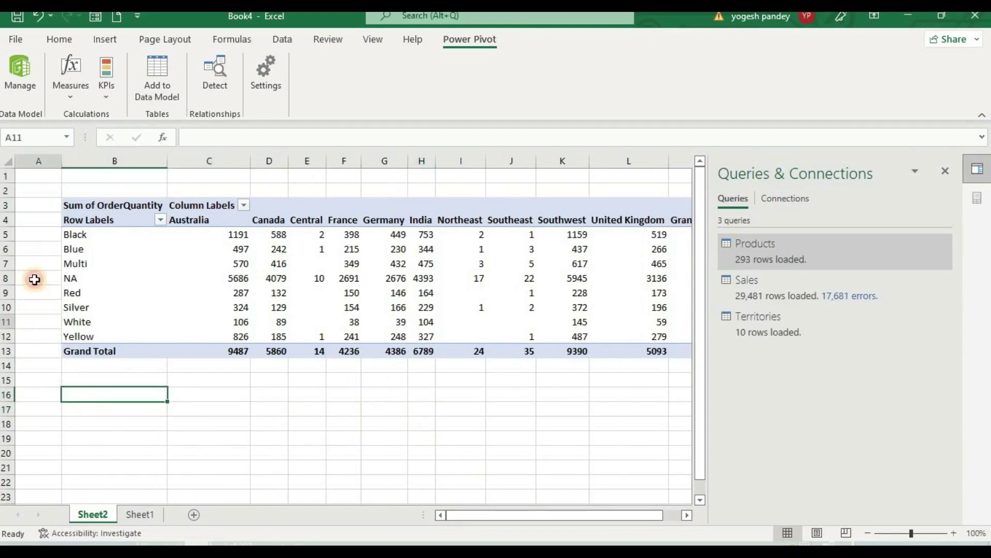
pyautogui.click(35, 263)
pyautogui.click(37, 220)
pyautogui.click(40, 191)
pyautogui.click(113, 189)
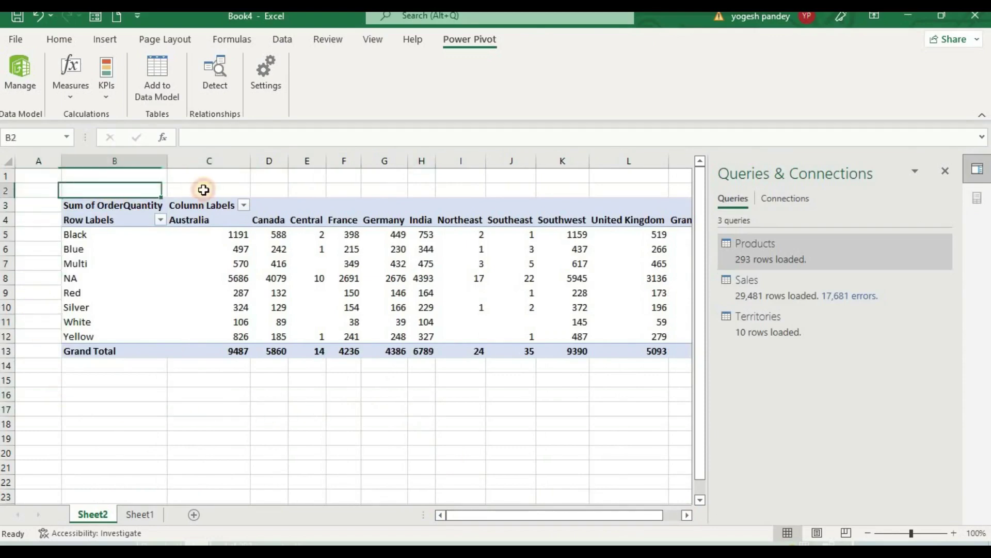
pyautogui.click(207, 190)
pyautogui.click(308, 190)
pyautogui.click(400, 408)
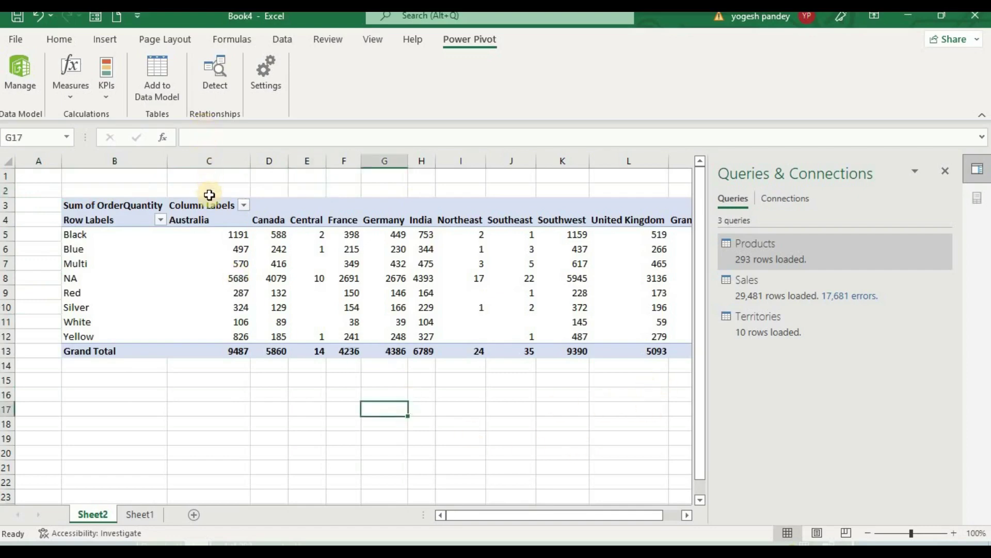
# - Switch to Power BI Desktop, start a new blank report, minimise the other windows, and dismiss the start screen
pyautogui.moveTo(170, 551)
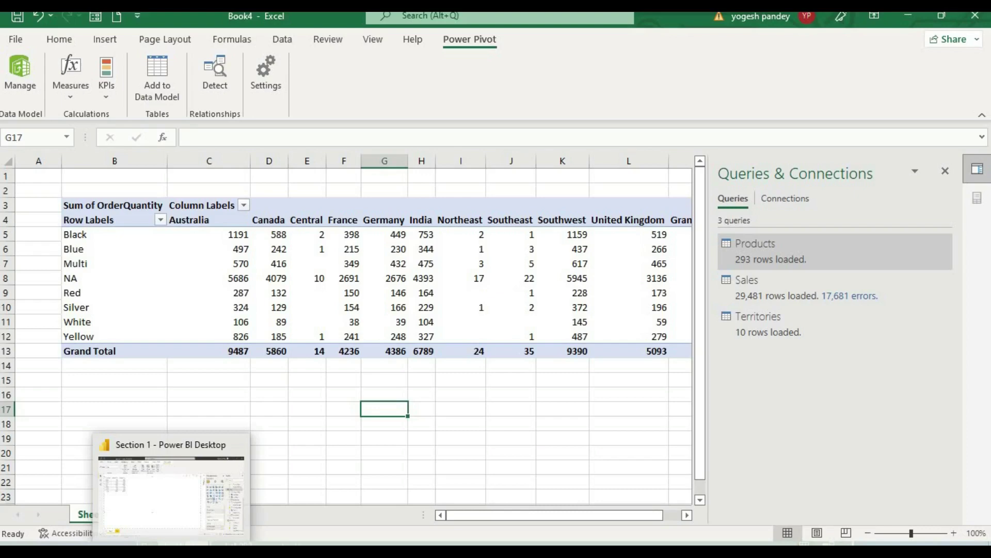
pyautogui.click(174, 526)
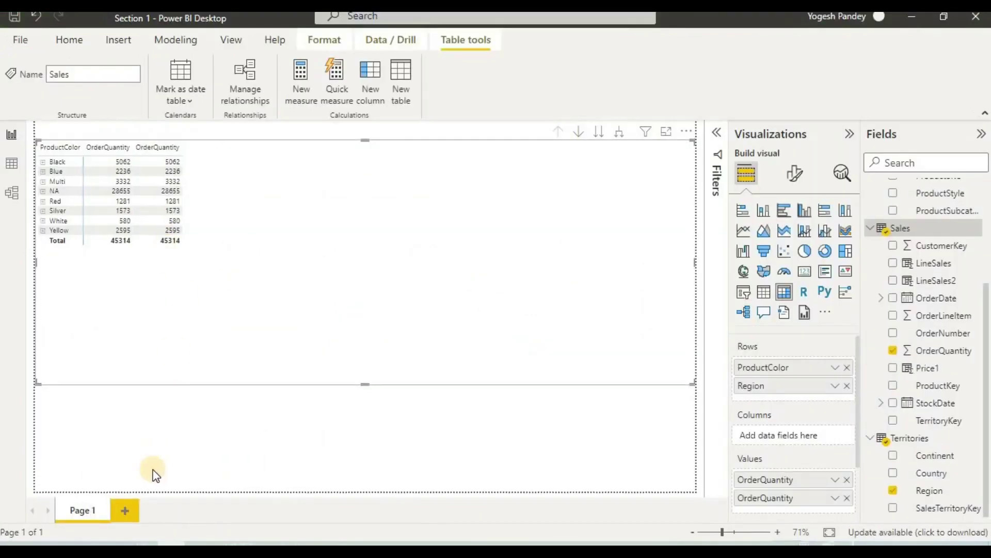
pyautogui.click(20, 41)
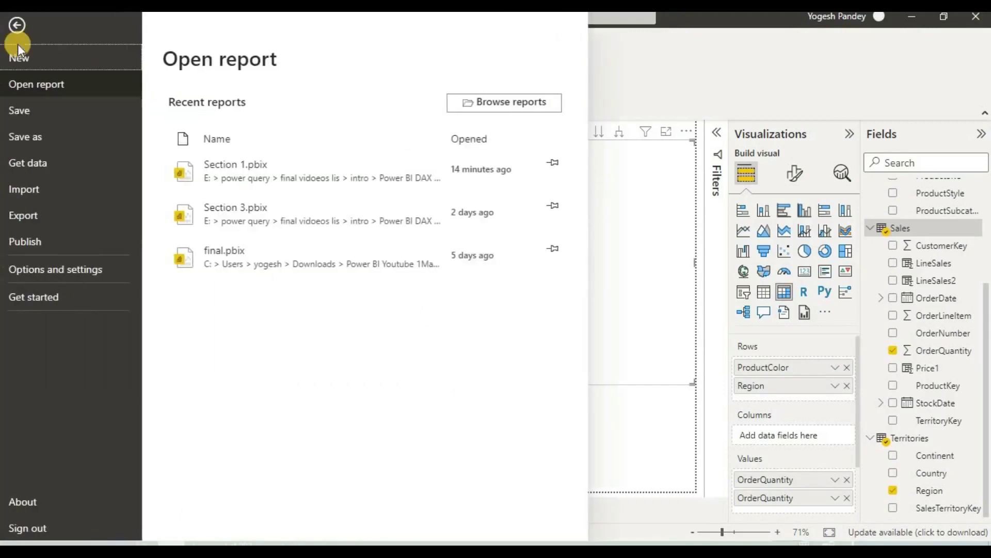
pyautogui.click(48, 64)
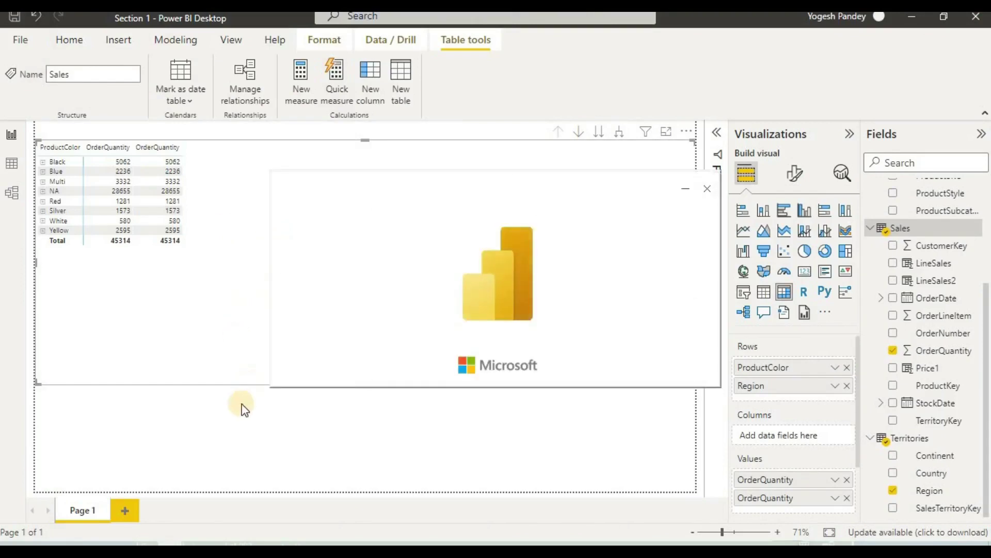
pyautogui.click(911, 16)
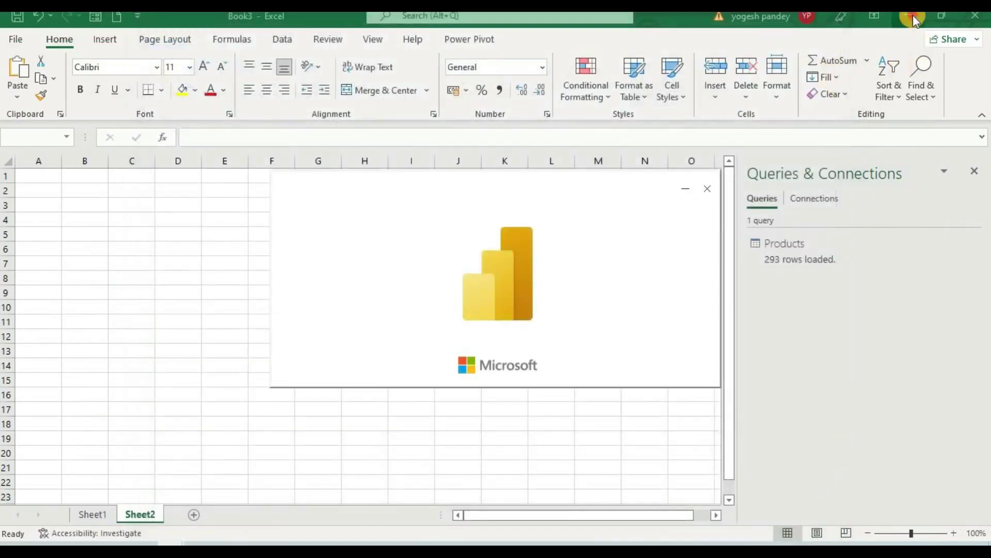
pyautogui.click(913, 16)
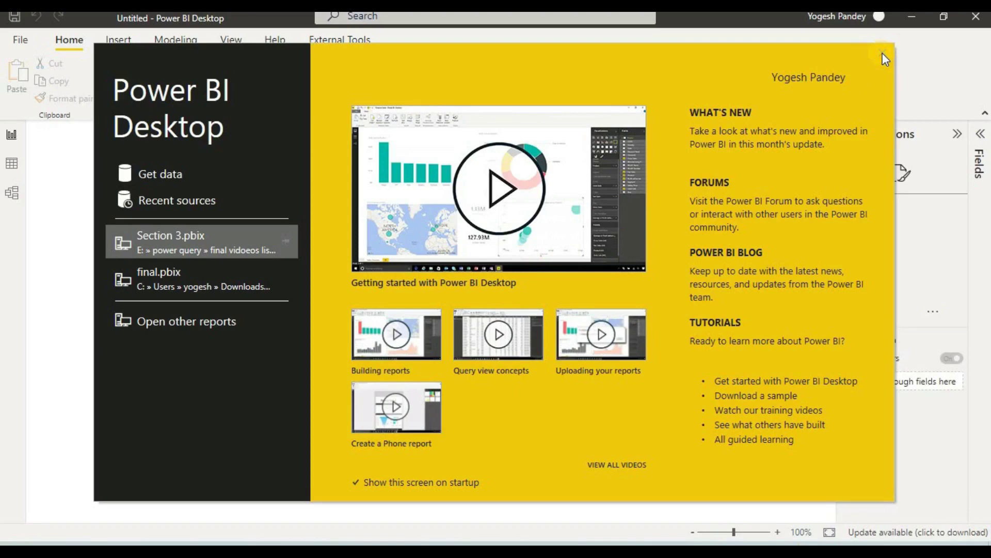
pyautogui.click(882, 53)
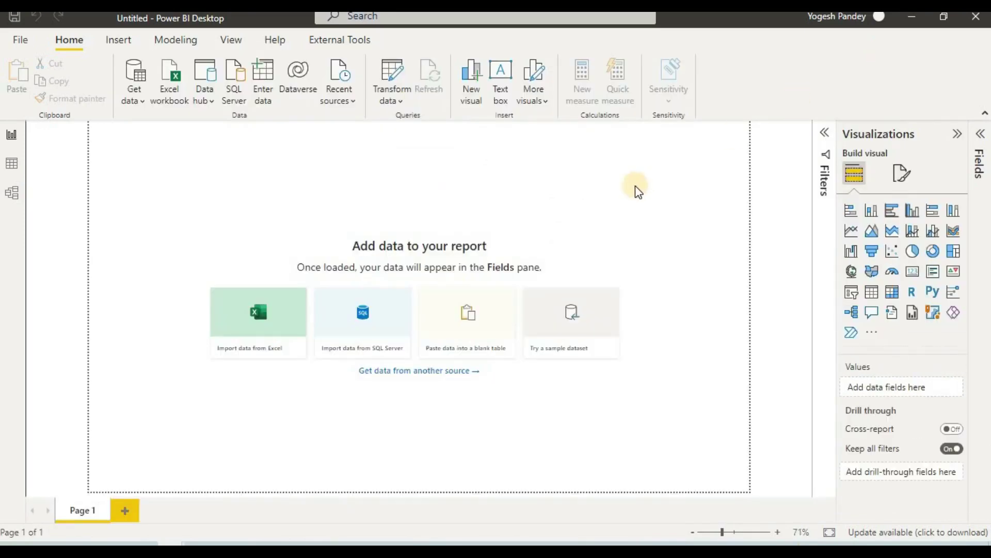
# - Import the Products table from the Products Excel workbook in the Section 1 folder and load it
pyautogui.click(141, 101)
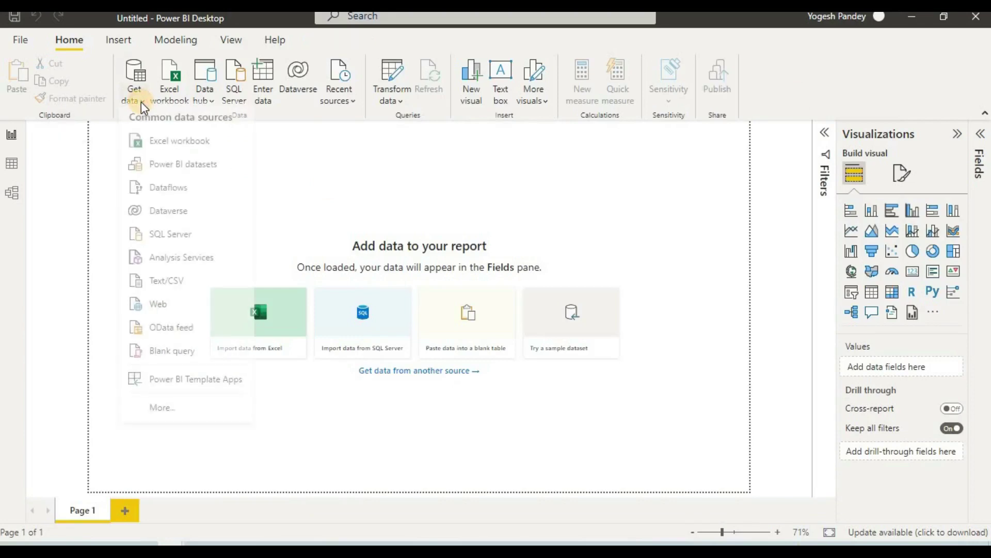
pyautogui.click(155, 148)
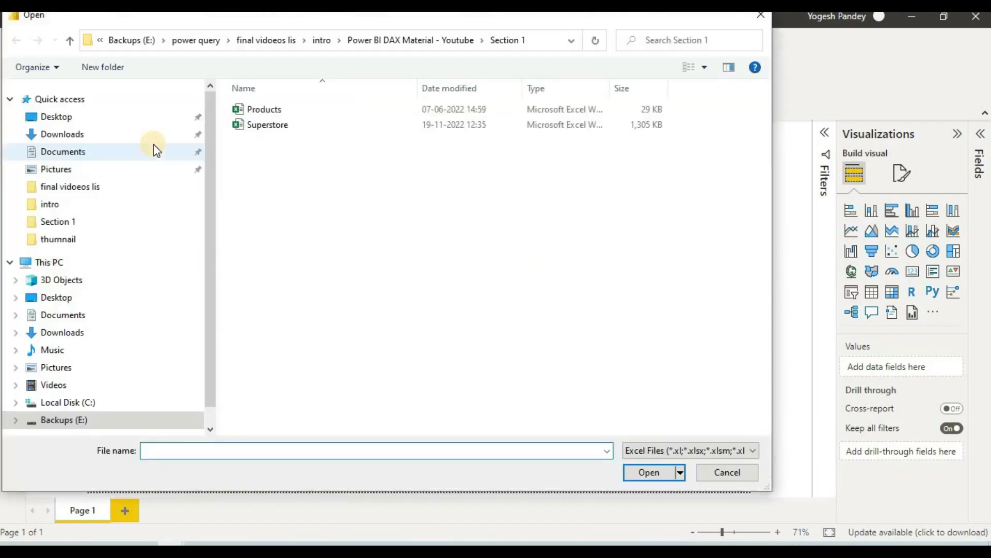
pyautogui.click(303, 111)
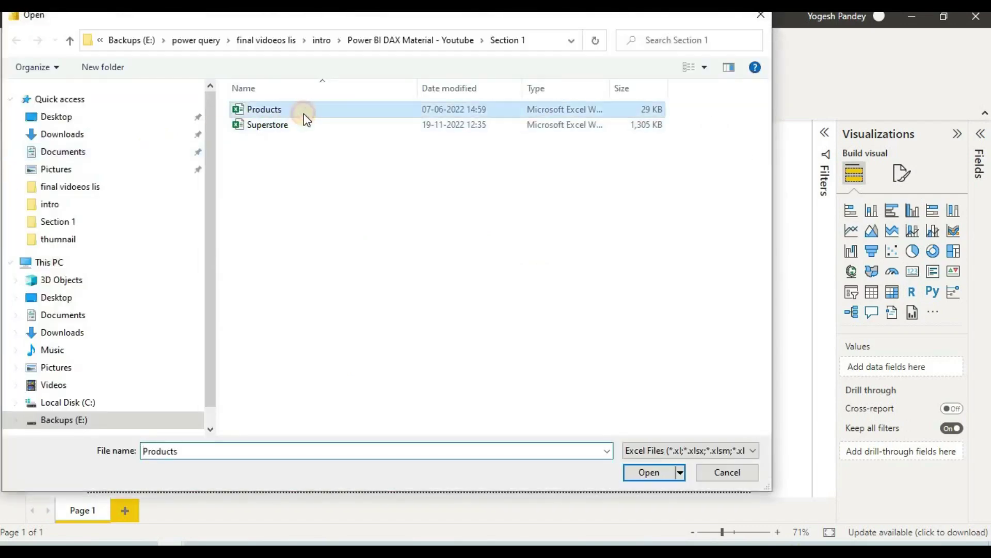
pyautogui.click(660, 473)
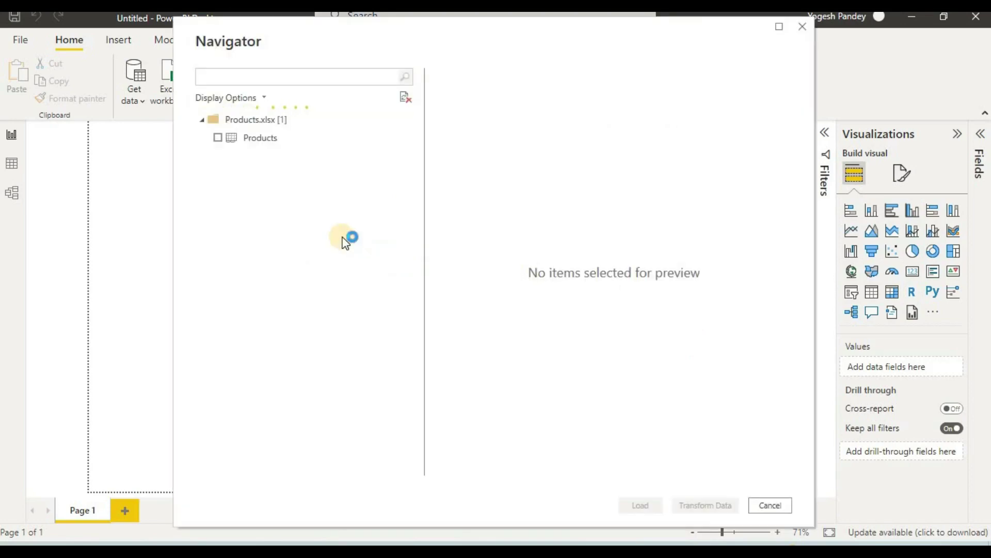
pyautogui.click(217, 138)
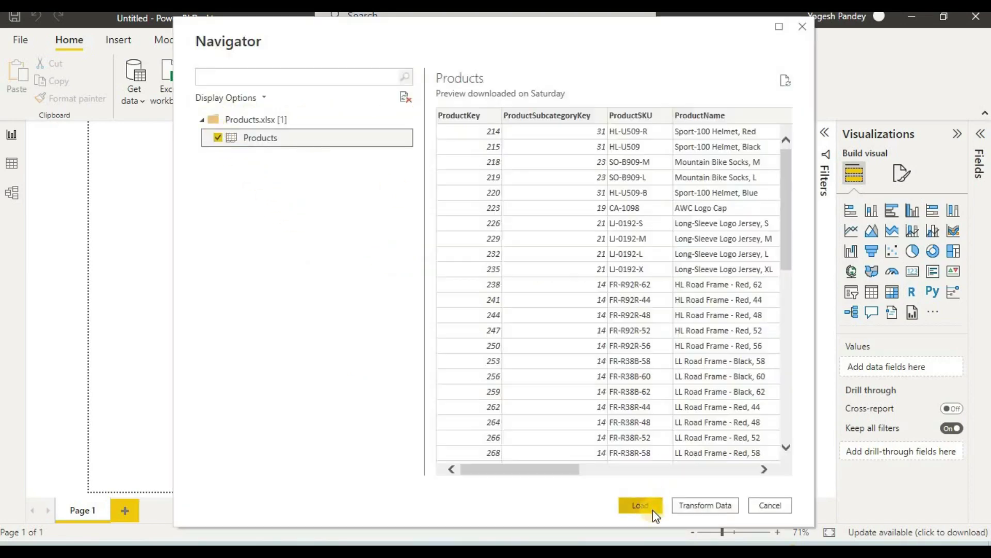
pyautogui.click(653, 509)
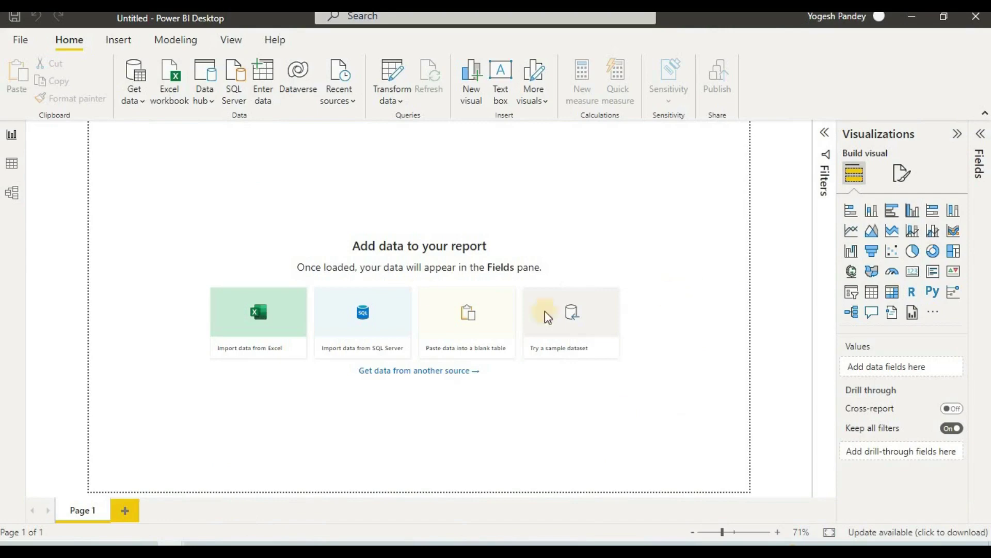
# - Import the Sales text/CSV file from the Section 1 folder, load it, and view its load errors
pyautogui.click(139, 102)
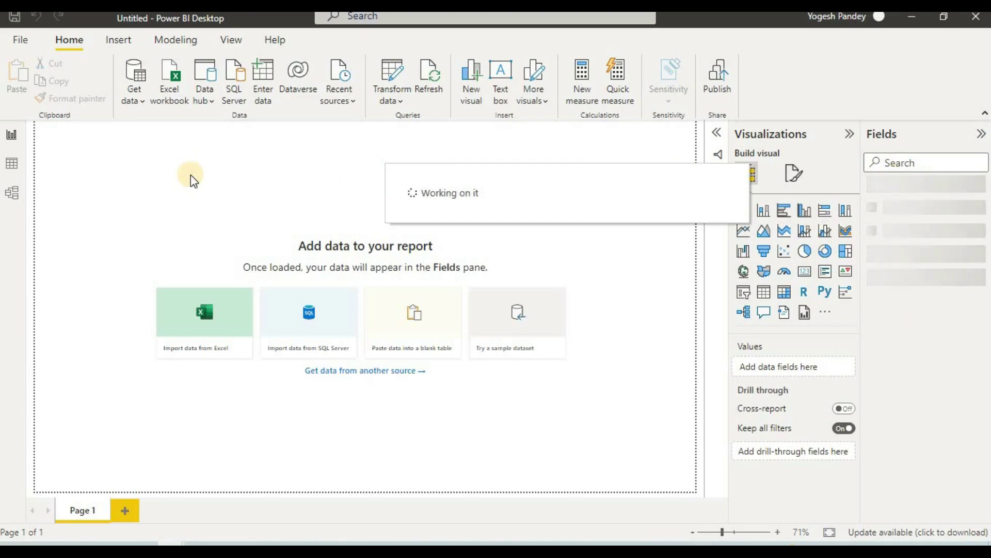
pyautogui.click(134, 94)
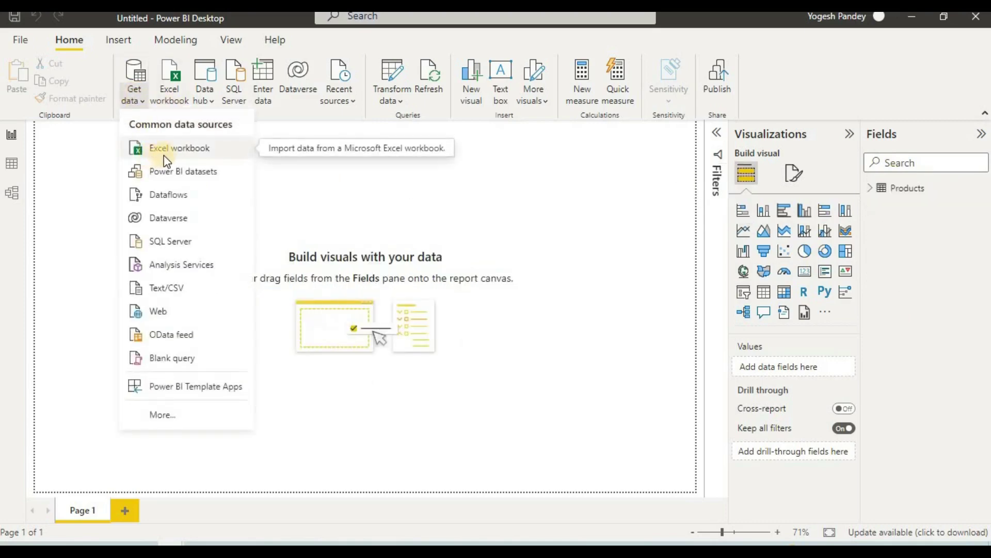
pyautogui.click(163, 289)
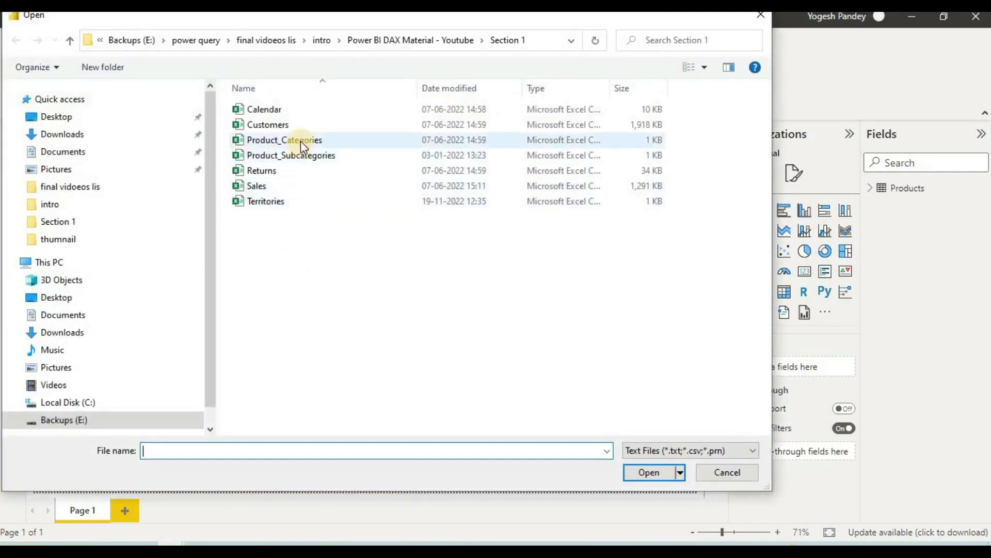
pyautogui.click(284, 189)
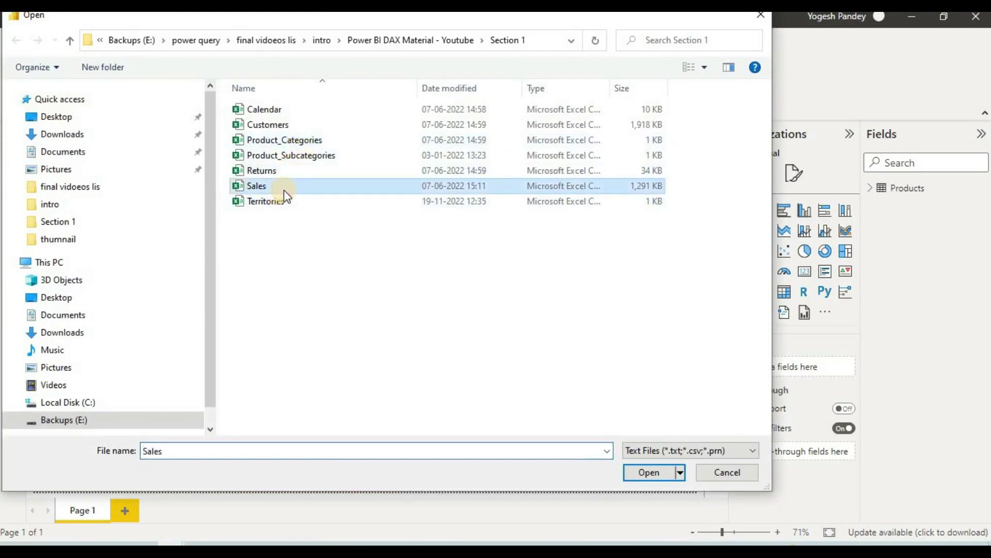
pyautogui.click(649, 473)
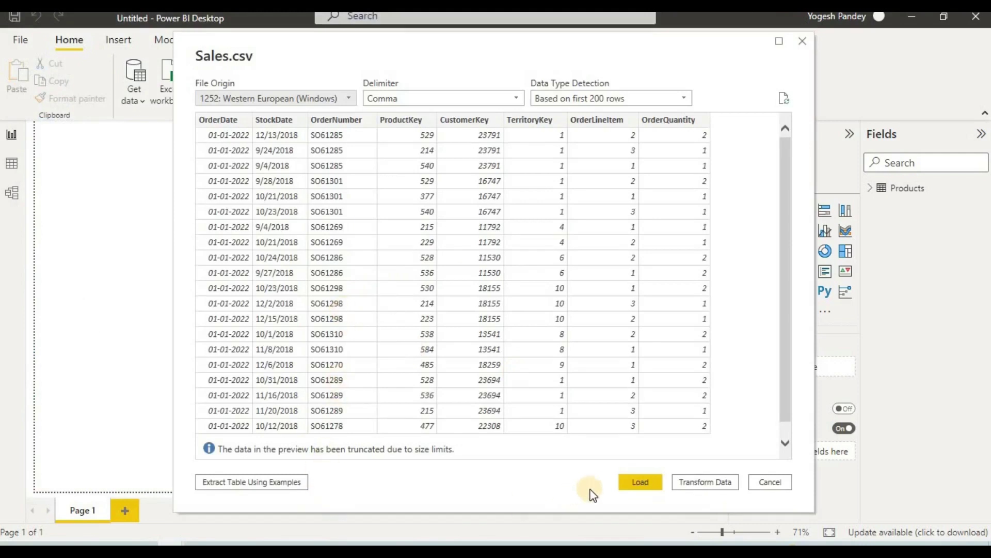
pyautogui.click(638, 482)
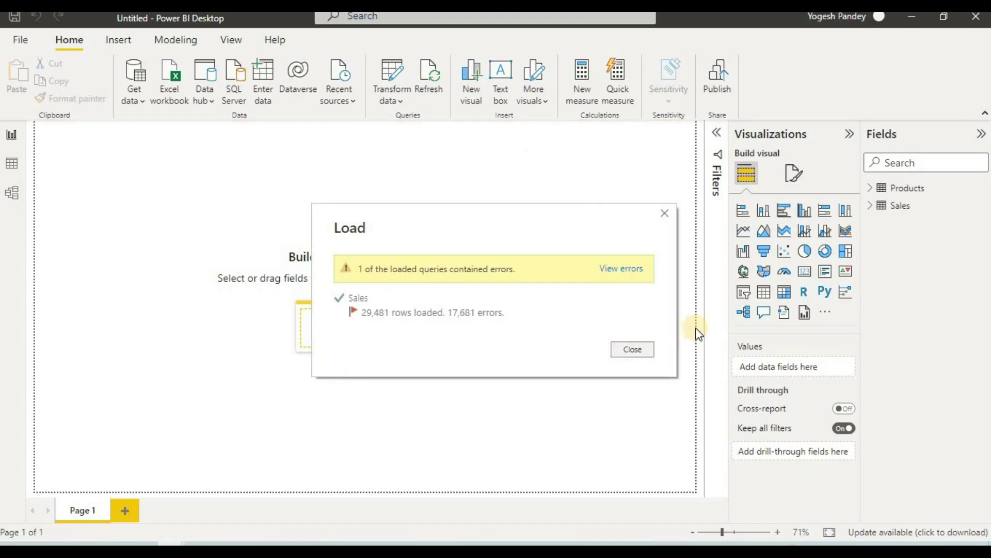
pyautogui.click(631, 269)
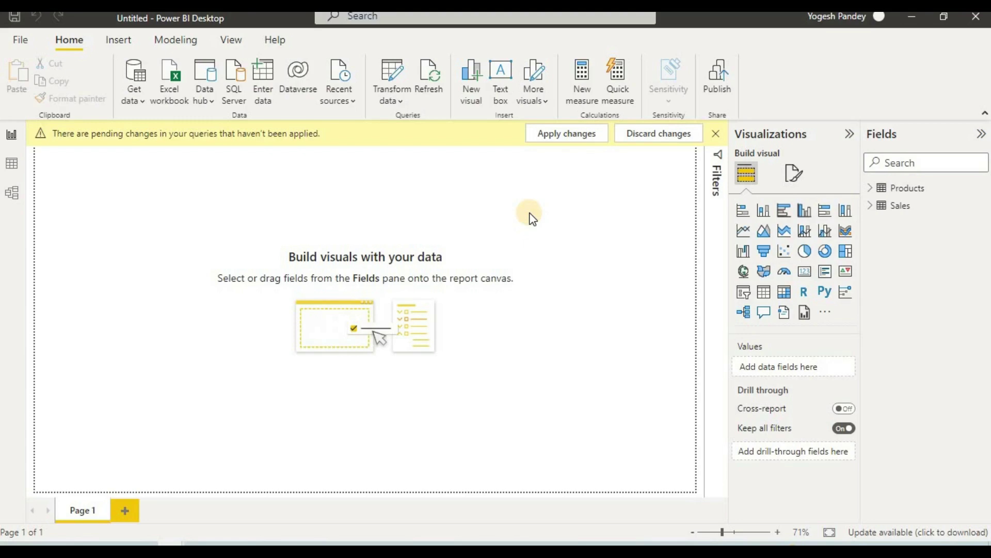
# - Import the Territories text/CSV file from the Section 1 folder, load it, and apply the pending query changes
pyautogui.click(139, 110)
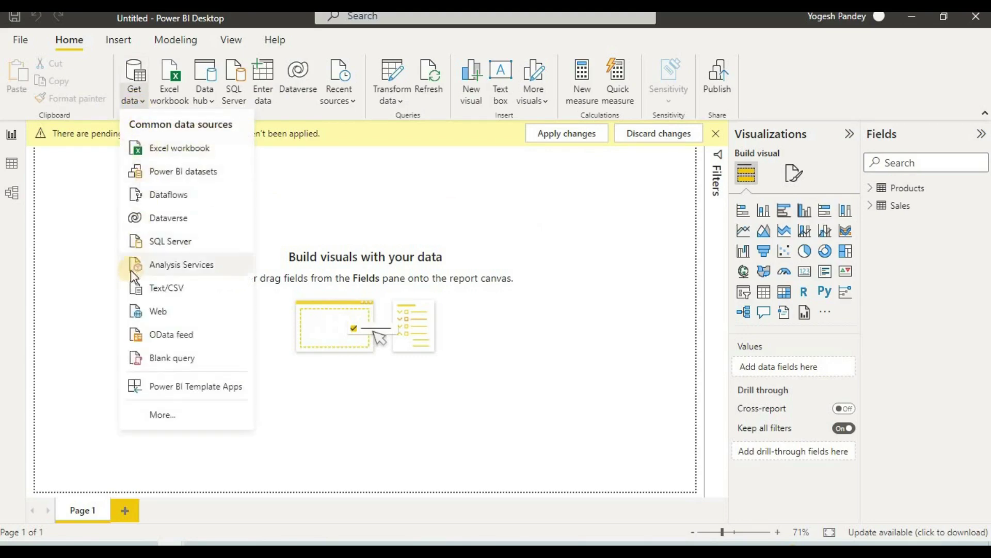
pyautogui.click(171, 287)
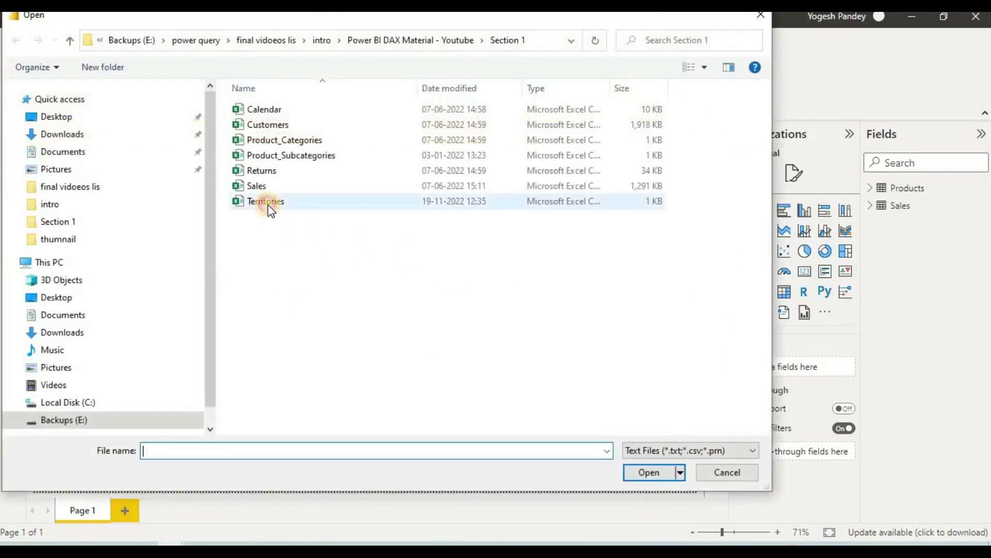
pyautogui.click(269, 207)
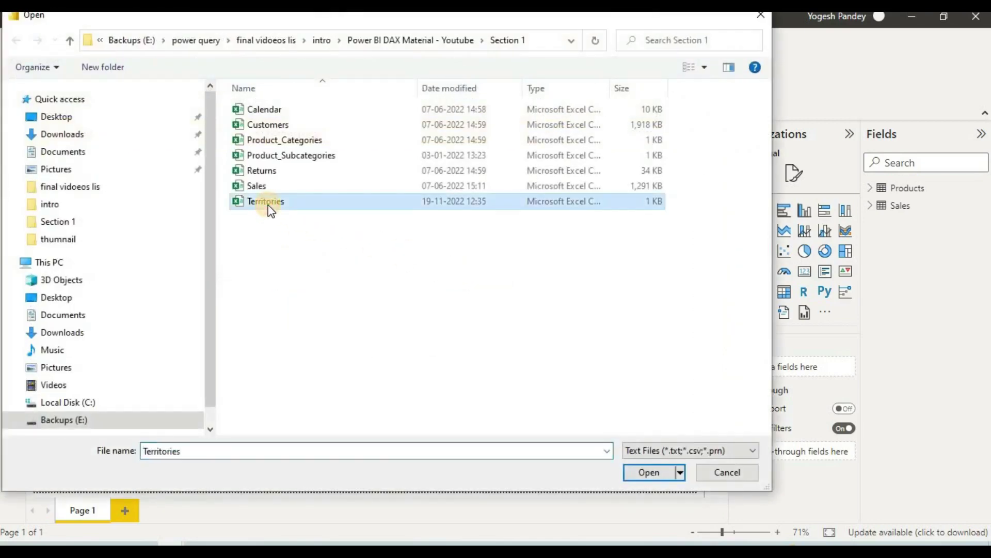
pyautogui.click(650, 472)
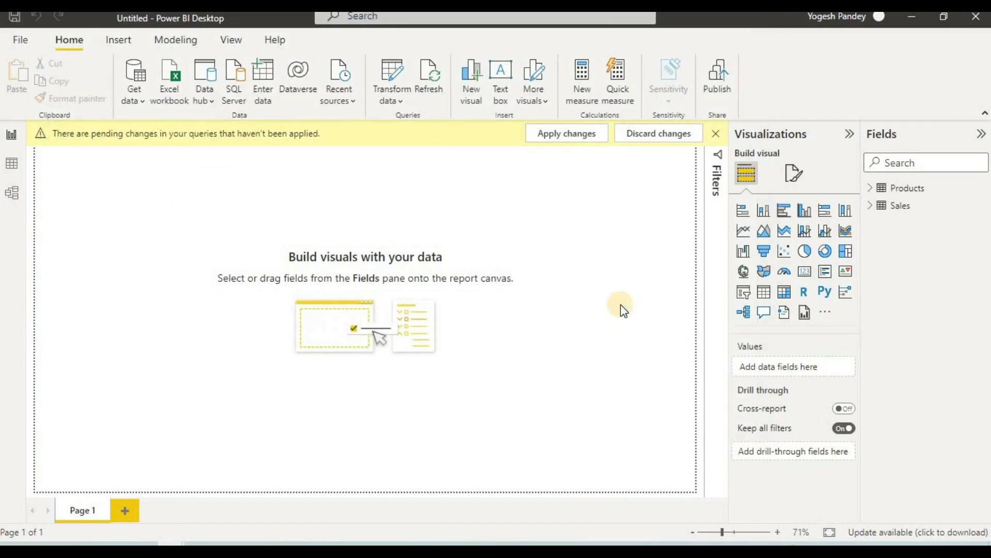
pyautogui.click(636, 488)
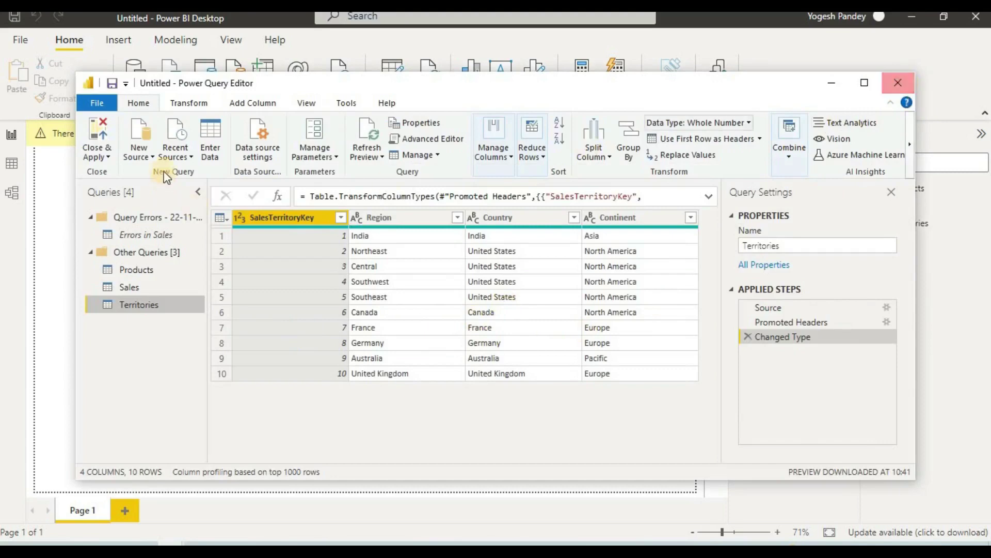
pyautogui.click(97, 134)
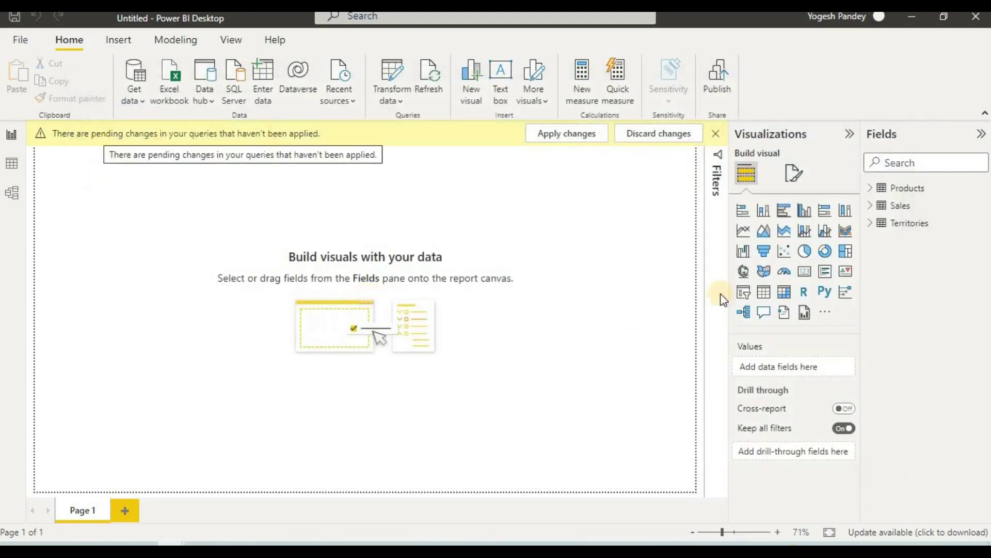
pyautogui.click(845, 232)
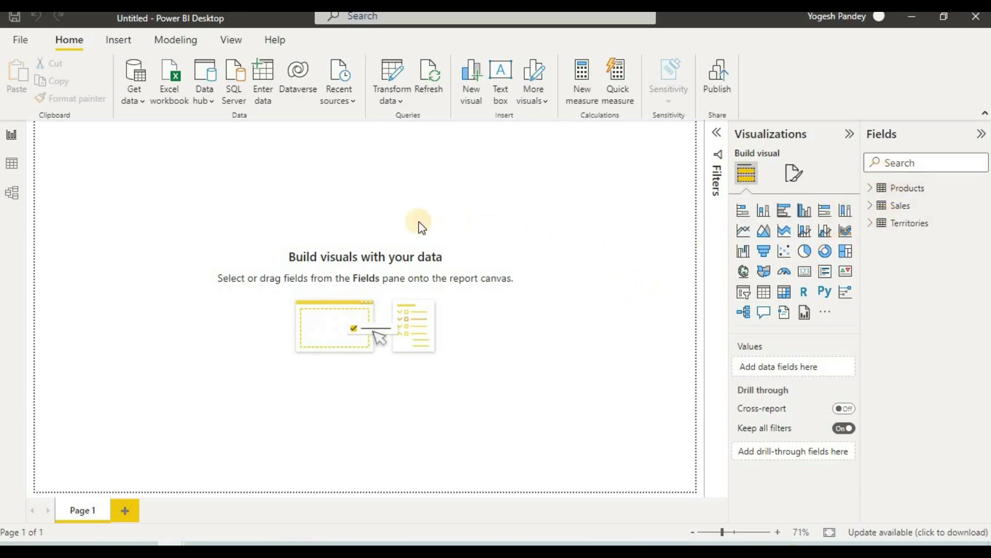
# - Switch to the Data view and examine the Products table's rows and the fields of the Sales and Territories tables
pyautogui.click(10, 143)
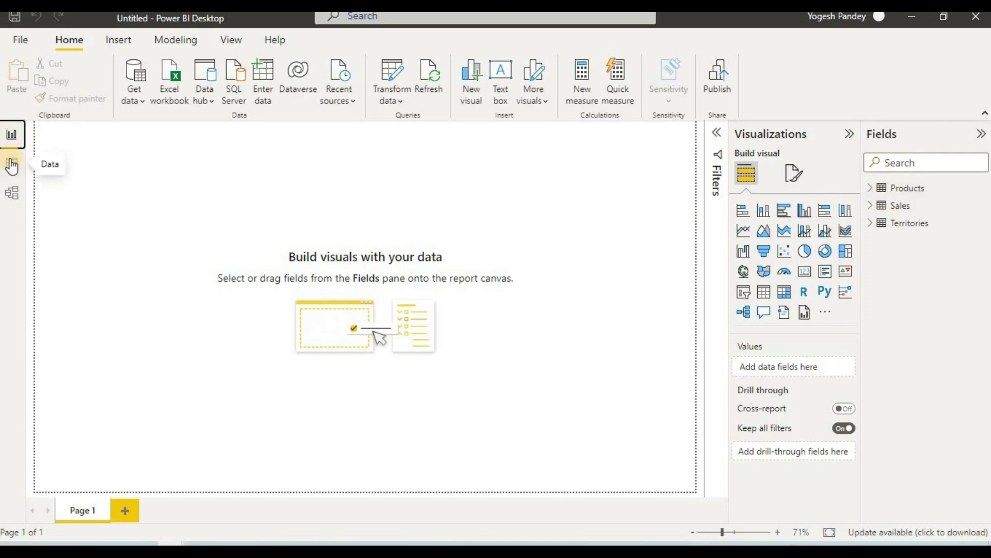
pyautogui.click(12, 163)
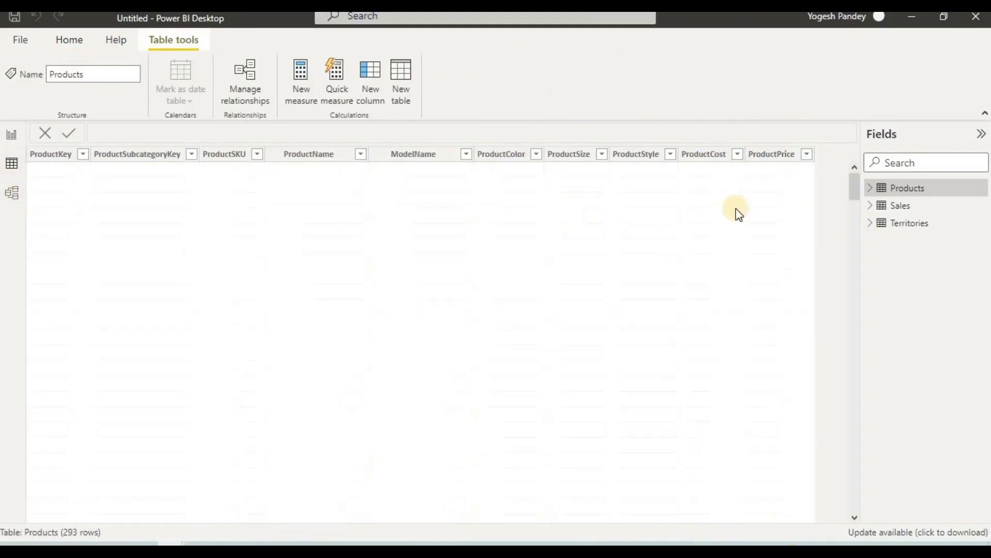
pyautogui.click(876, 206)
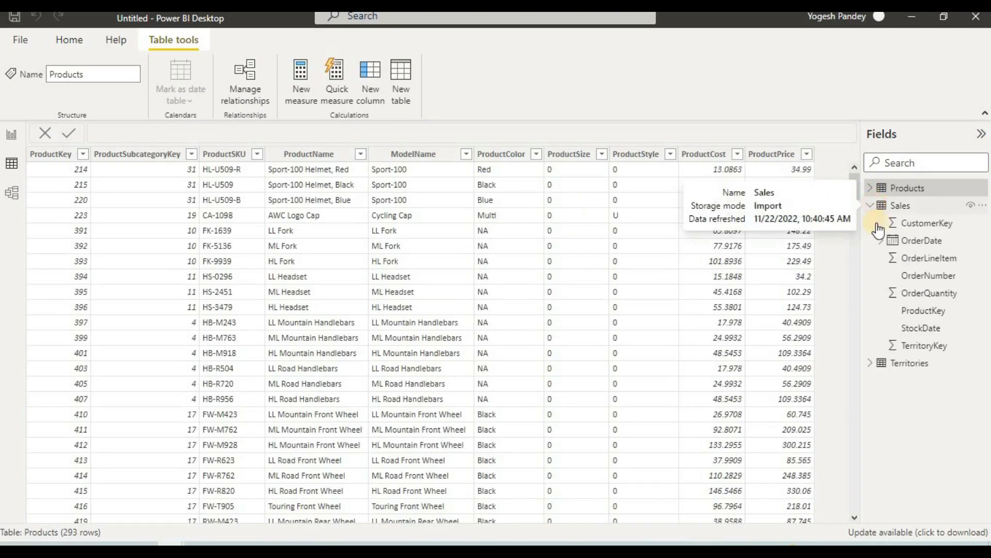
pyautogui.click(870, 206)
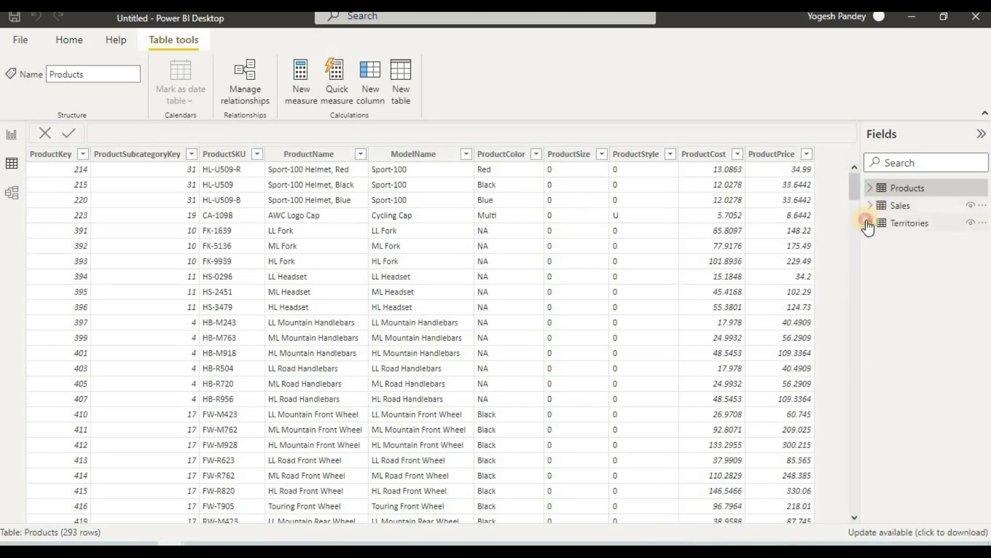
pyautogui.click(870, 224)
pyautogui.click(908, 226)
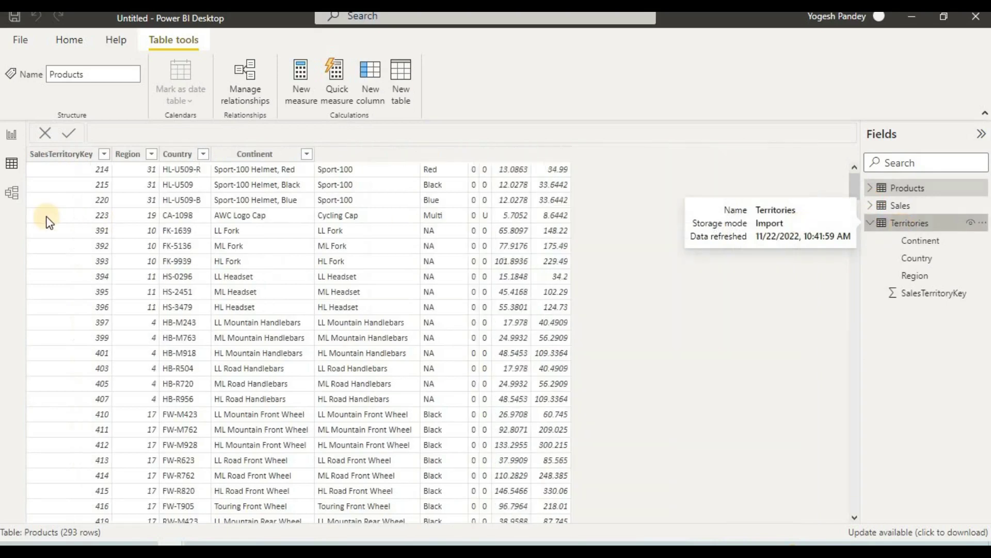
# - In the Model view, lengthen the Sales and Products table cards and relate TerritoryKey in Sales to SalesTerritoryKey in Territories
pyautogui.click(14, 195)
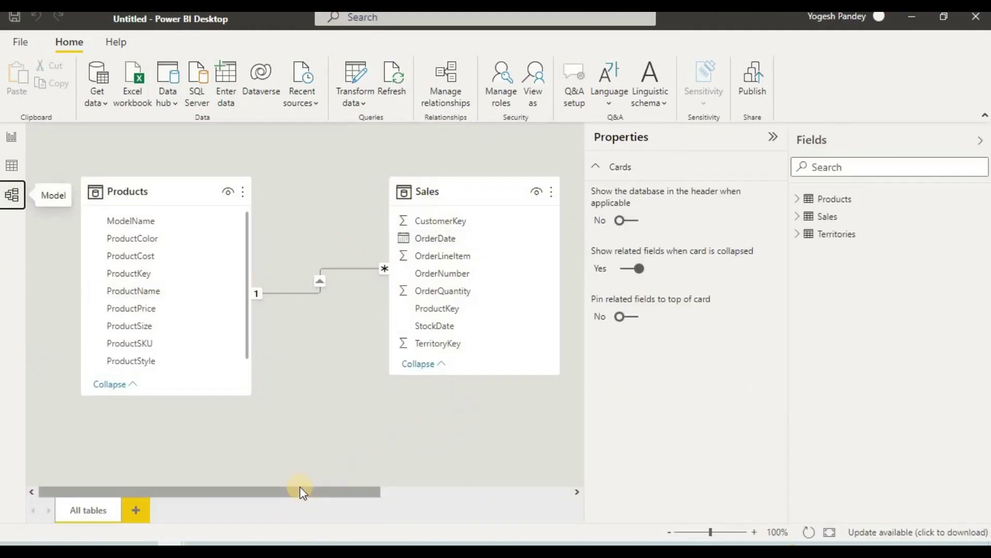
pyautogui.moveTo(301, 491); pyautogui.dragTo(491, 482)
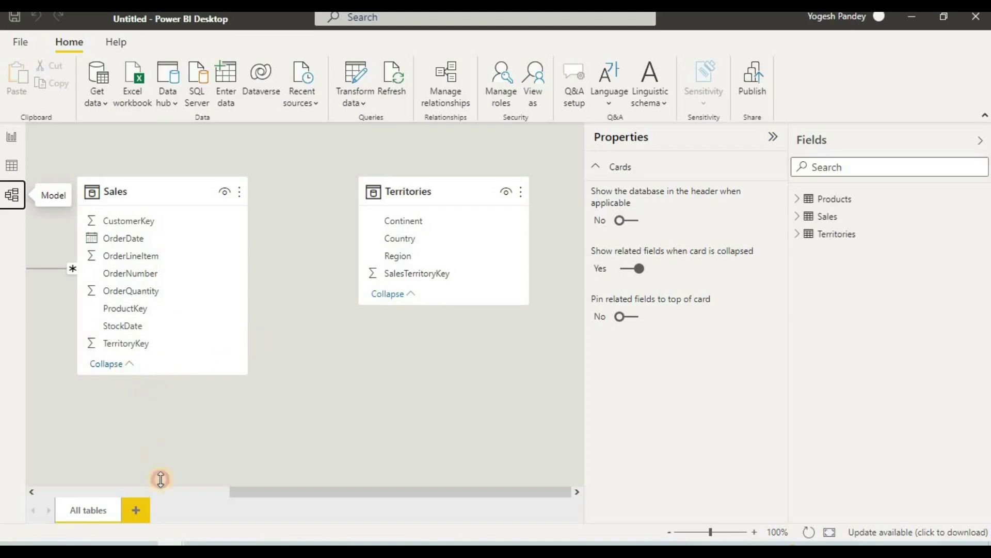
pyautogui.moveTo(161, 479); pyautogui.dragTo(158, 487)
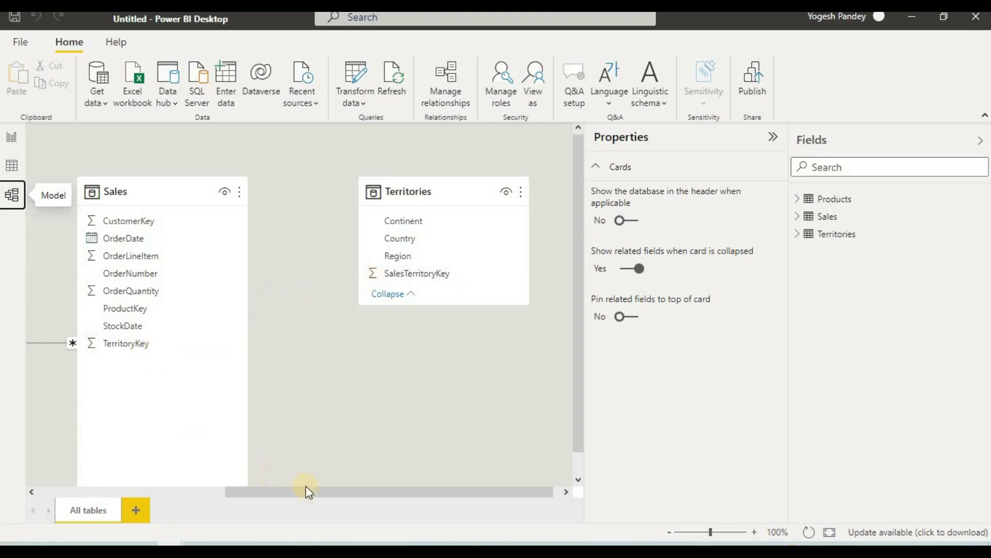
pyautogui.moveTo(306, 491); pyautogui.dragTo(41, 486)
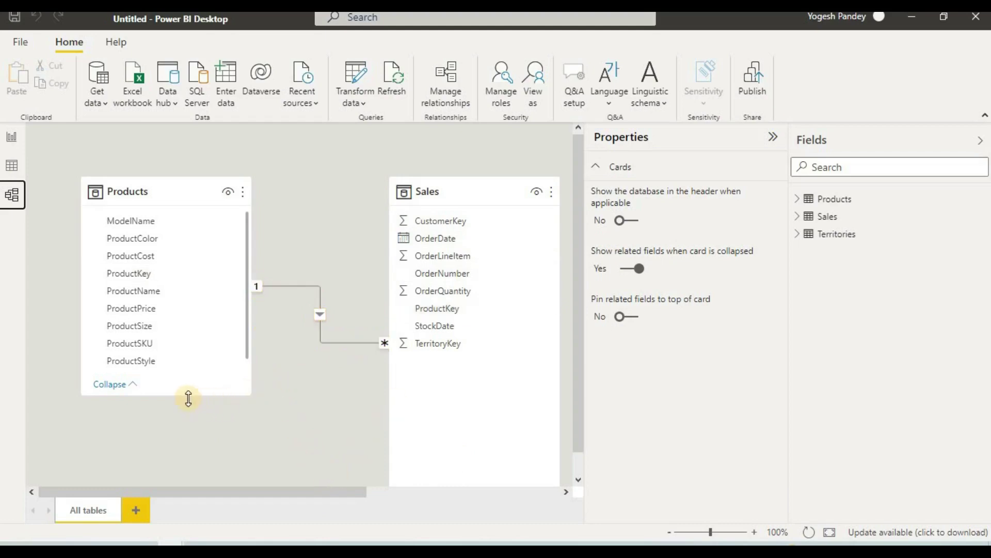
pyautogui.moveTo(189, 398); pyautogui.dragTo(183, 511)
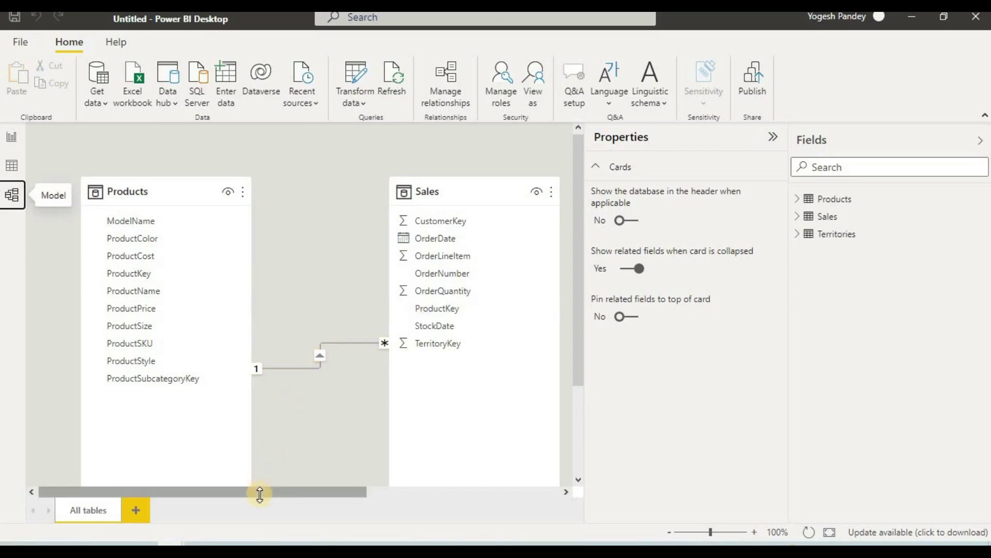
pyautogui.moveTo(258, 490); pyautogui.dragTo(478, 491)
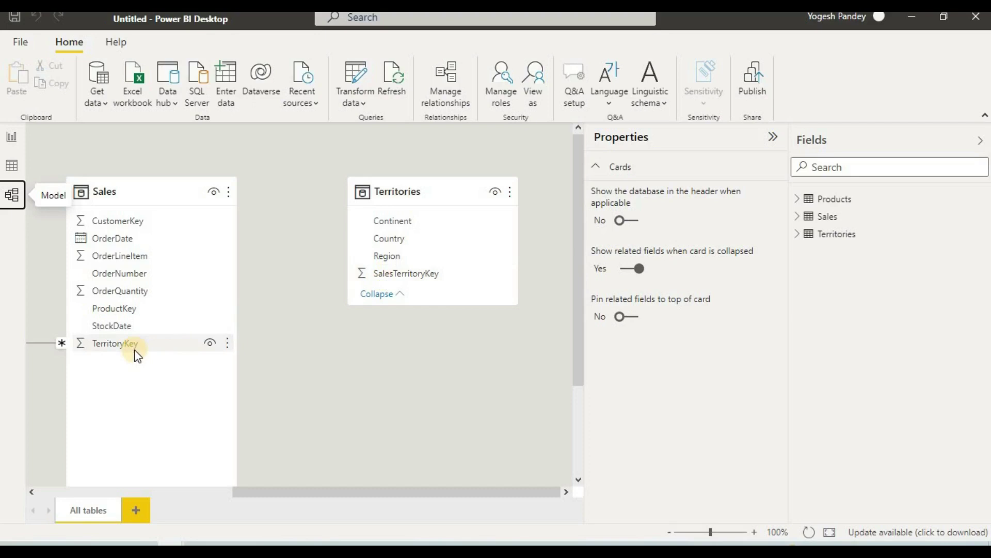
pyautogui.moveTo(137, 356); pyautogui.dragTo(377, 280)
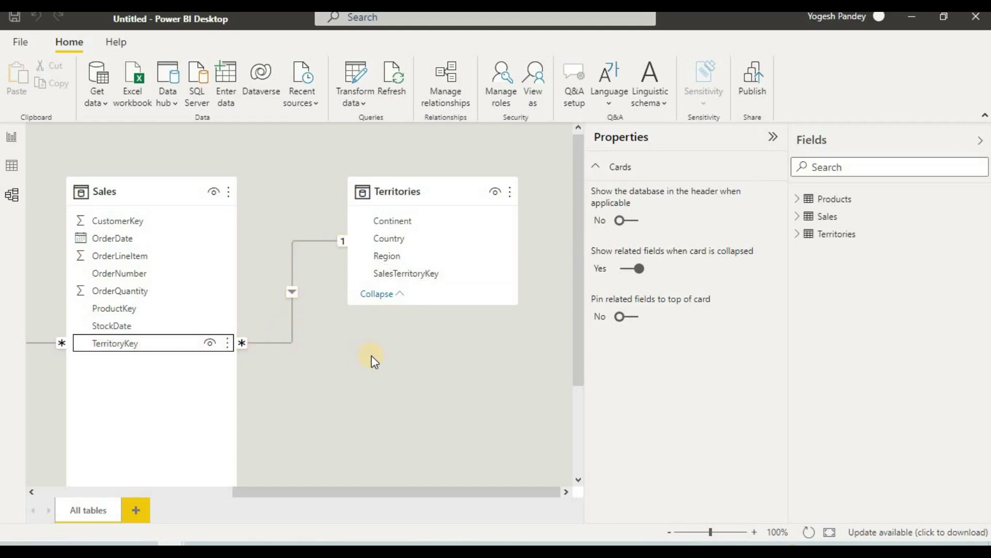
# - Add an enlarged Matrix visual to the report page and place the Products table's ProductColor field in its rows
pyautogui.click(11, 137)
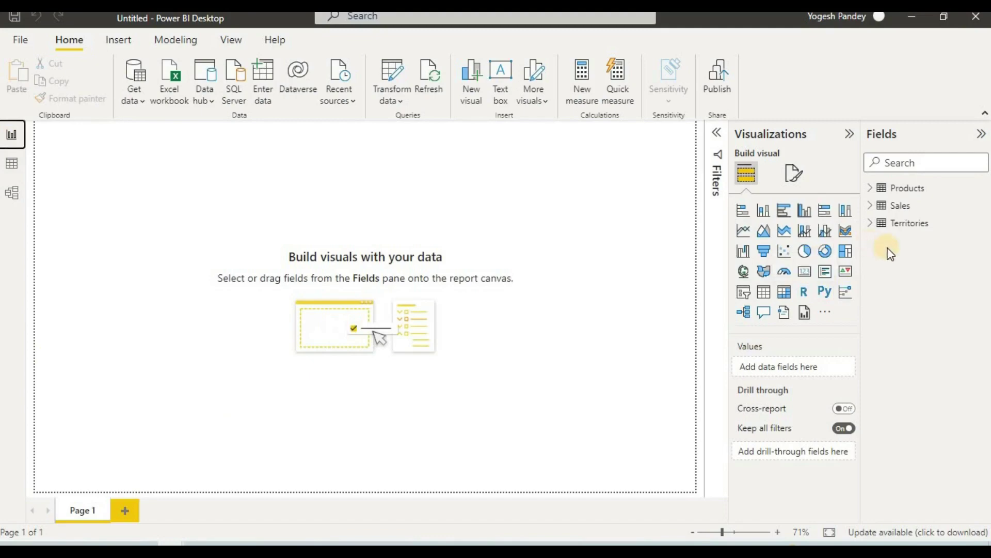
pyautogui.click(785, 295)
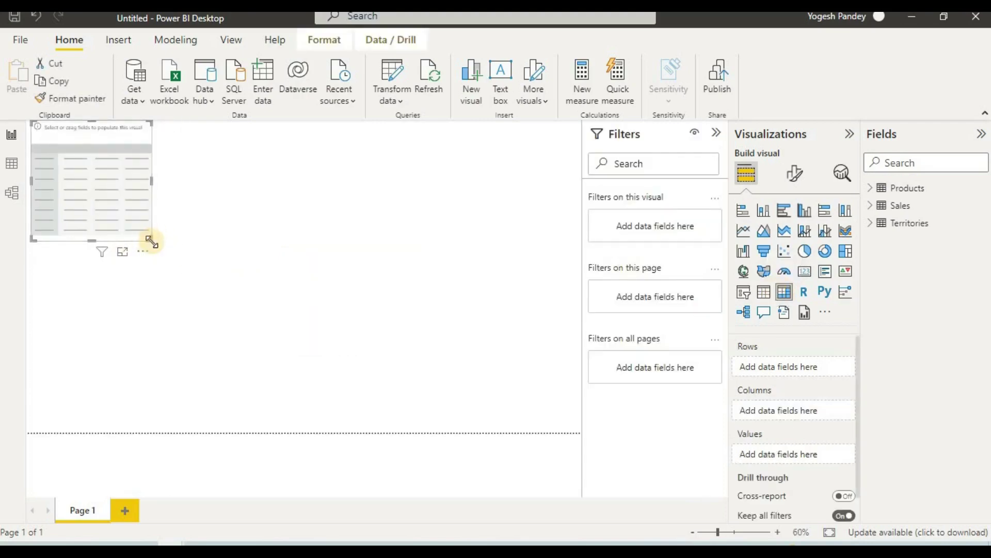
pyautogui.moveTo(152, 239); pyautogui.dragTo(514, 382)
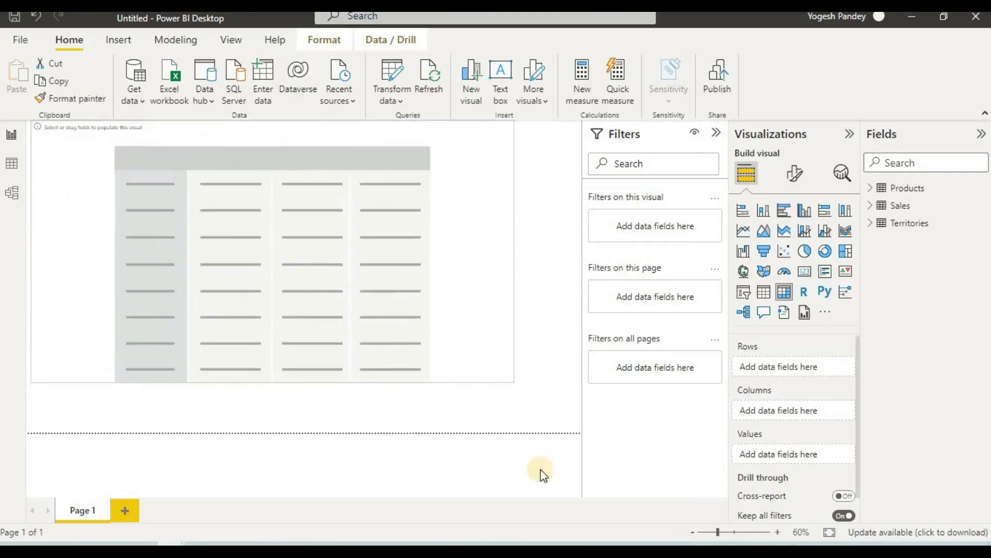
pyautogui.click(871, 188)
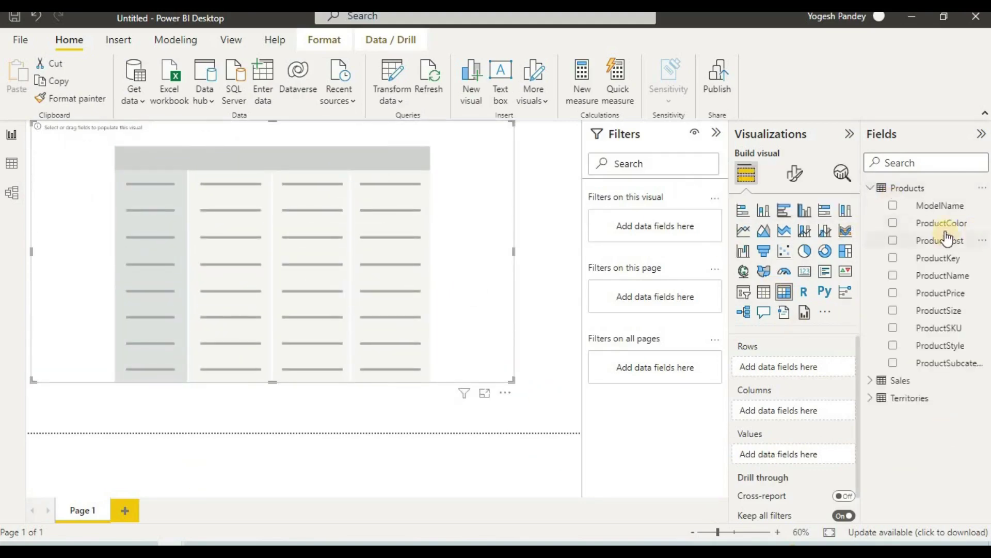
pyautogui.moveTo(939, 223); pyautogui.dragTo(778, 367)
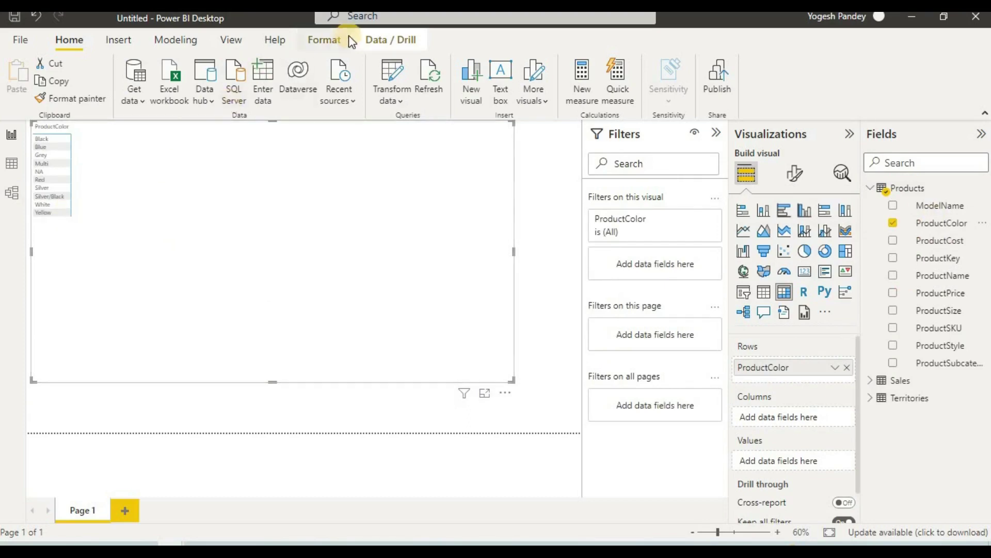
pyautogui.click(235, 40)
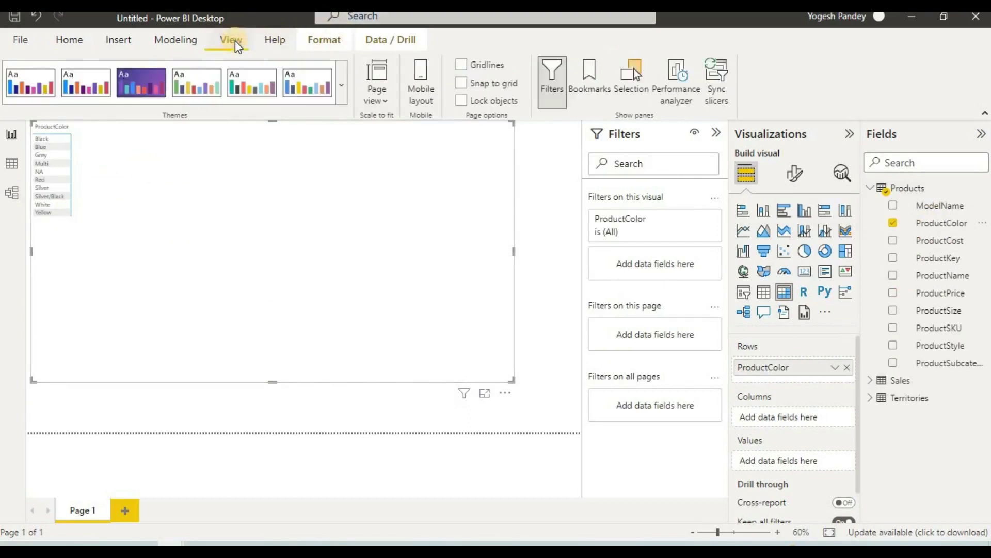
pyautogui.click(342, 98)
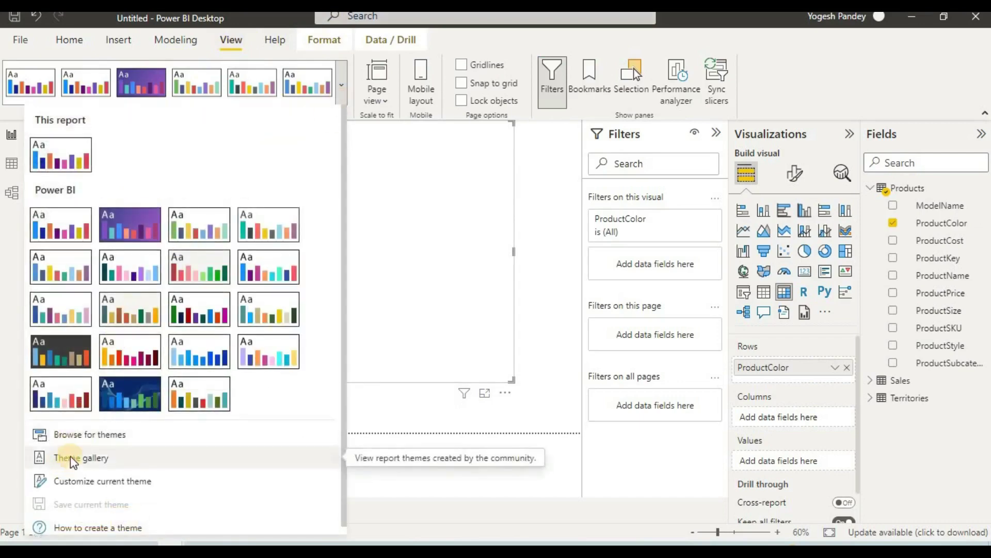
pyautogui.scroll(-1, 75, 459)
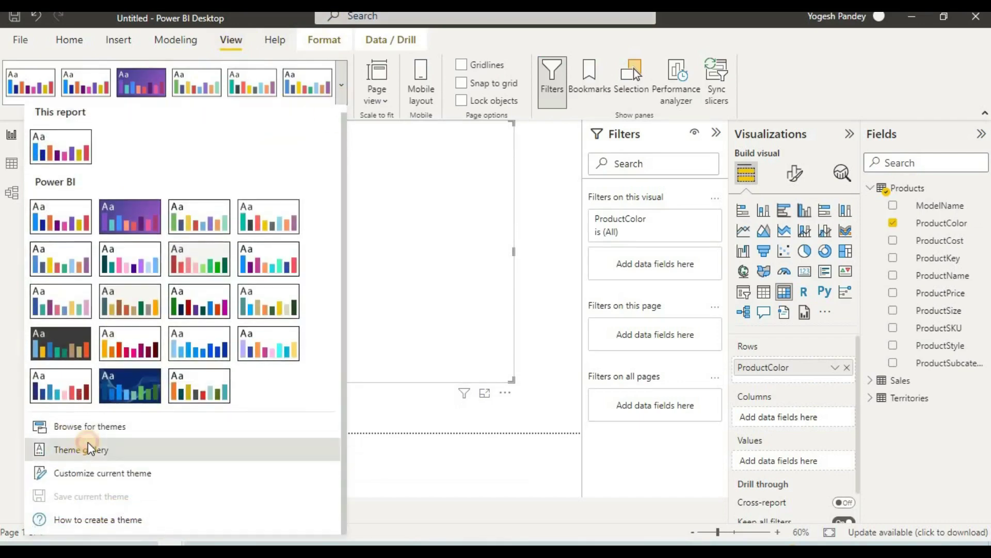
pyautogui.click(89, 450)
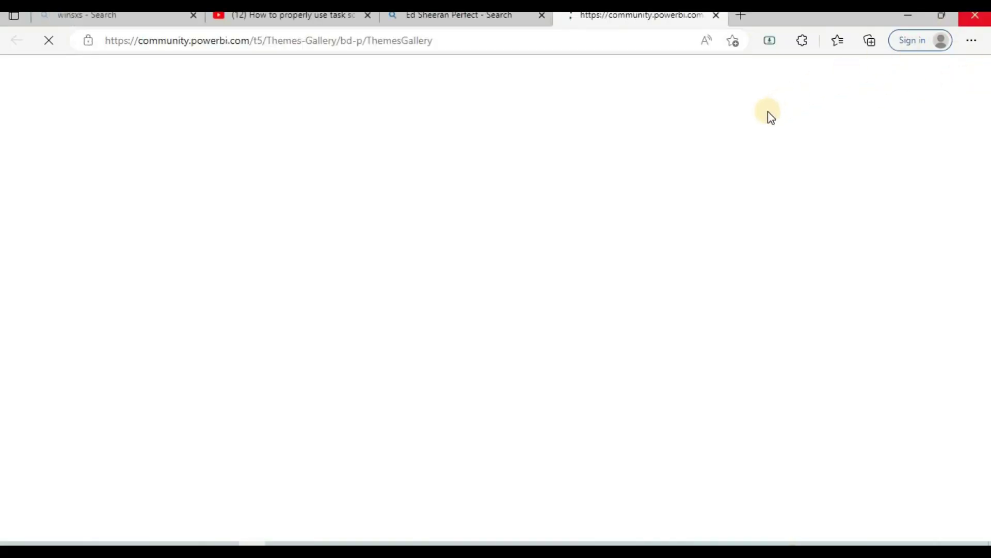
pyautogui.click(973, 19)
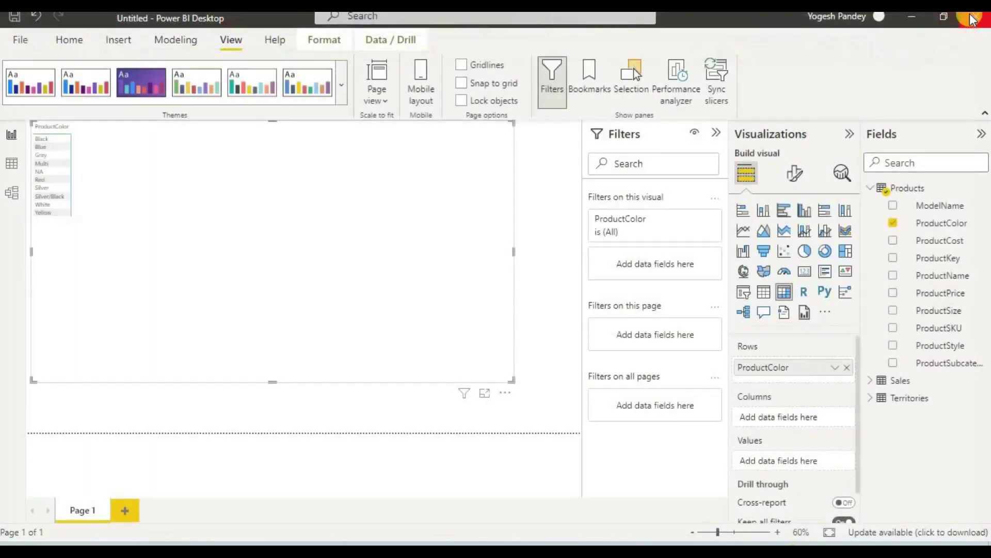
# - Customize the current report theme by setting the general text font size to 22 pt and apply it
pyautogui.click(345, 98)
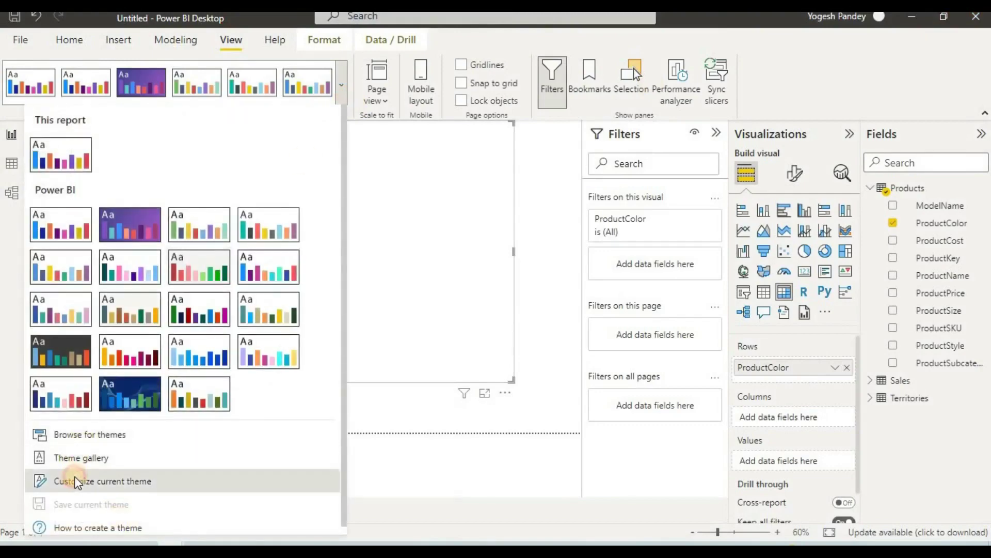
pyautogui.click(77, 482)
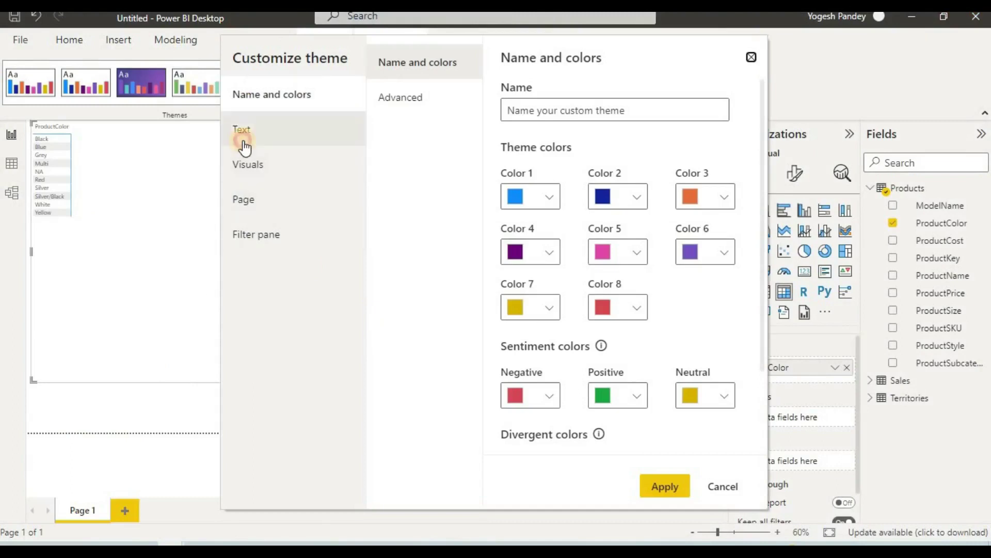
pyautogui.click(244, 138)
pyautogui.click(490, 201)
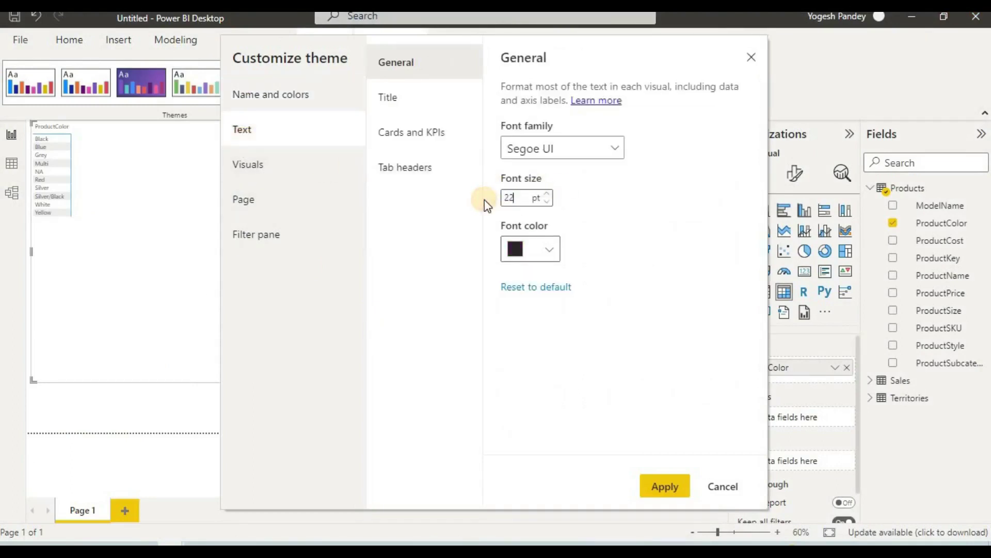
pyautogui.click(664, 485)
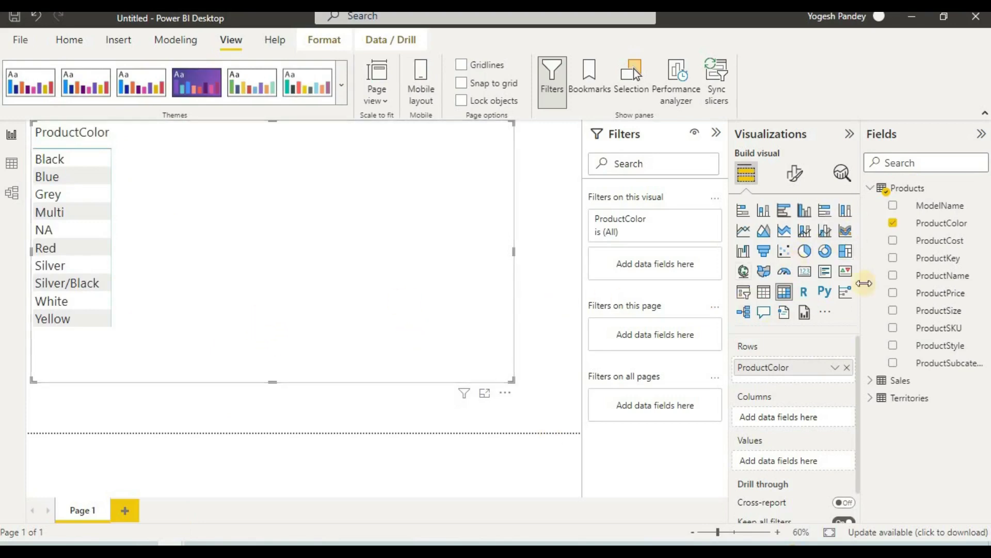
# - Add the Sales table's OrderQuantity field to the matrix's values as a sum
pyautogui.click(870, 189)
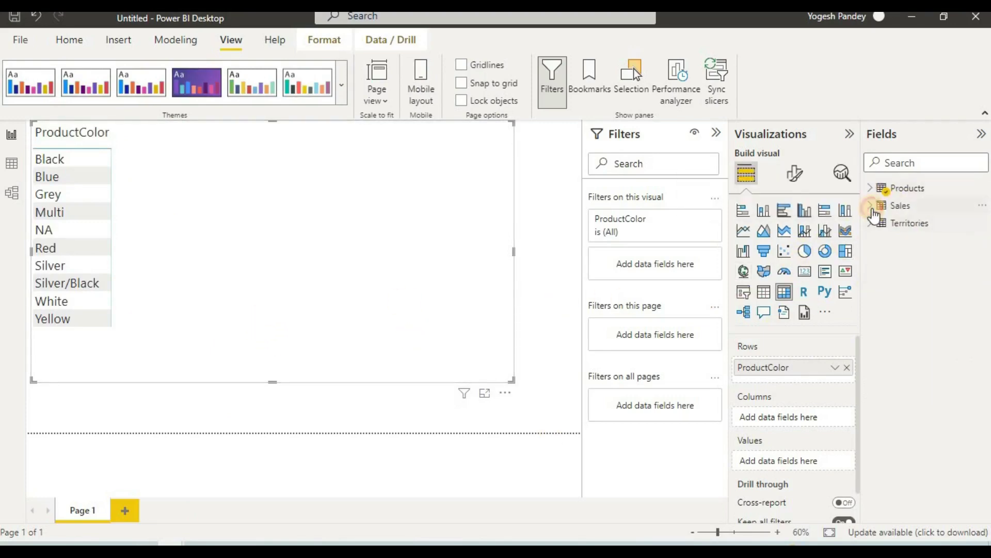
pyautogui.click(871, 206)
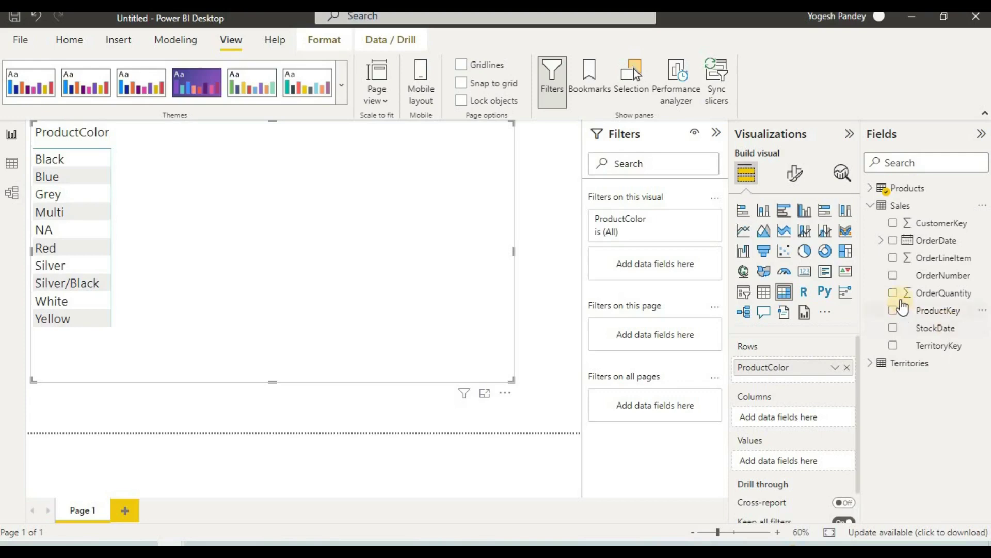
pyautogui.moveTo(903, 293); pyautogui.dragTo(792, 419)
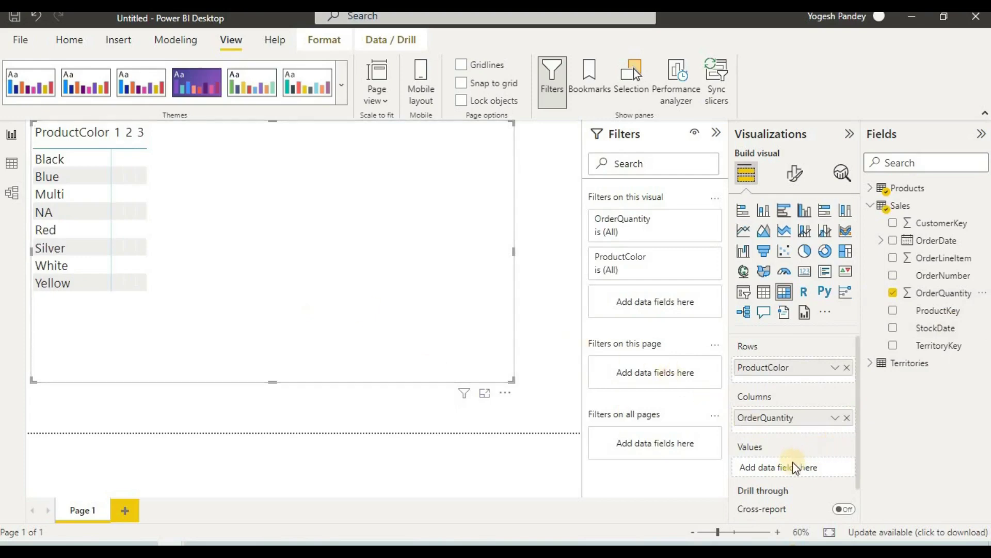
pyautogui.moveTo(790, 429); pyautogui.dragTo(793, 461)
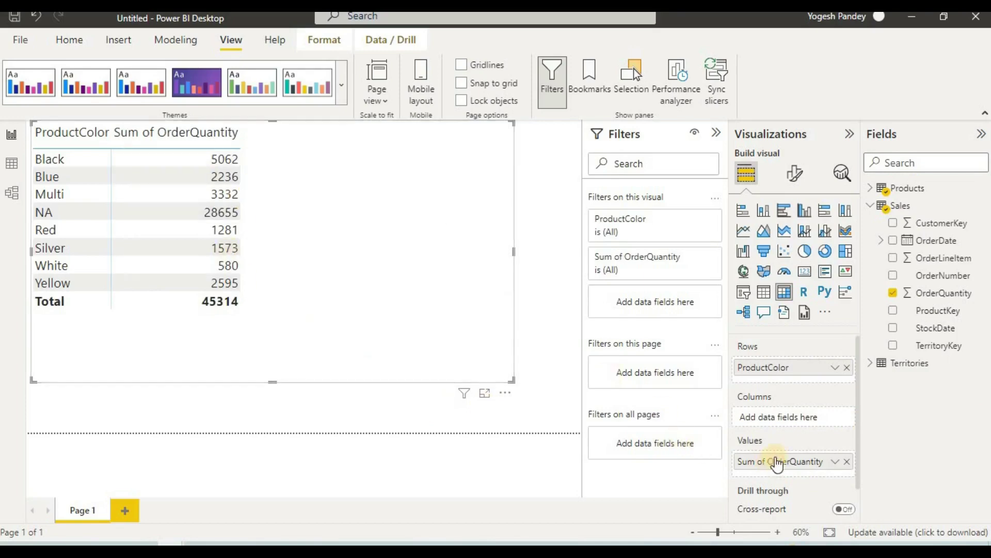
# - Place the Territories table's Country field in the matrix's columns and collapse the expanded Territories and Sales field lists
pyautogui.click(871, 370)
pyautogui.click(871, 365)
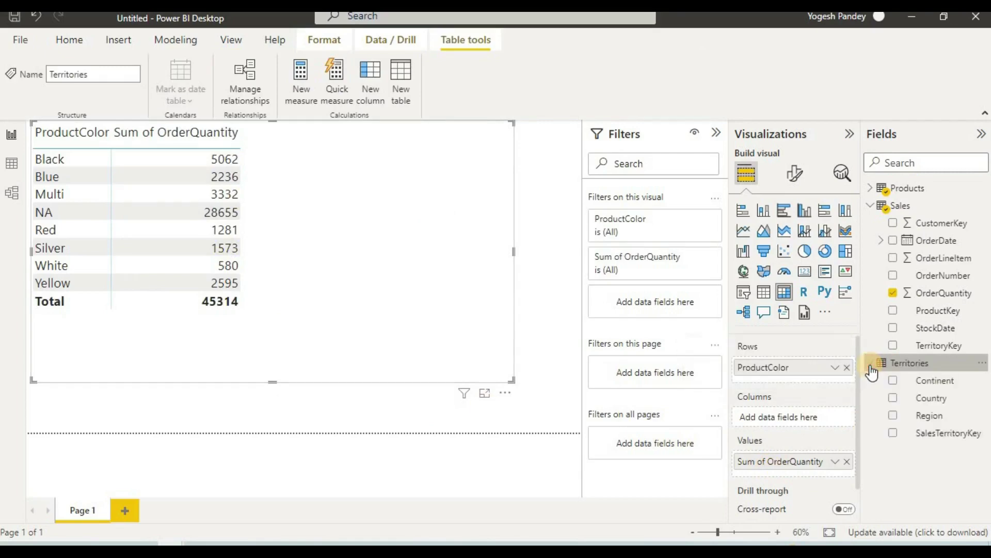
pyautogui.moveTo(934, 398); pyautogui.dragTo(816, 416)
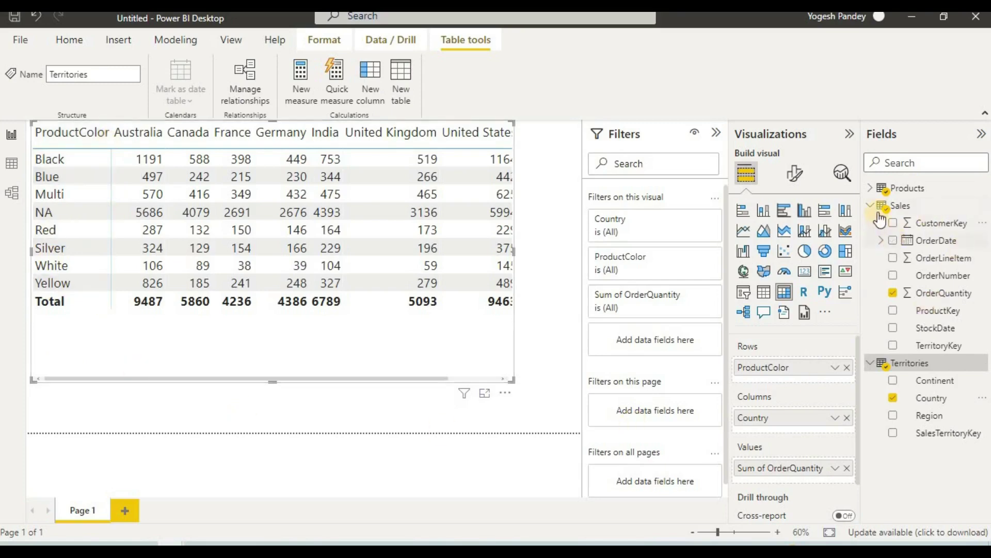
pyautogui.click(875, 368)
pyautogui.click(876, 210)
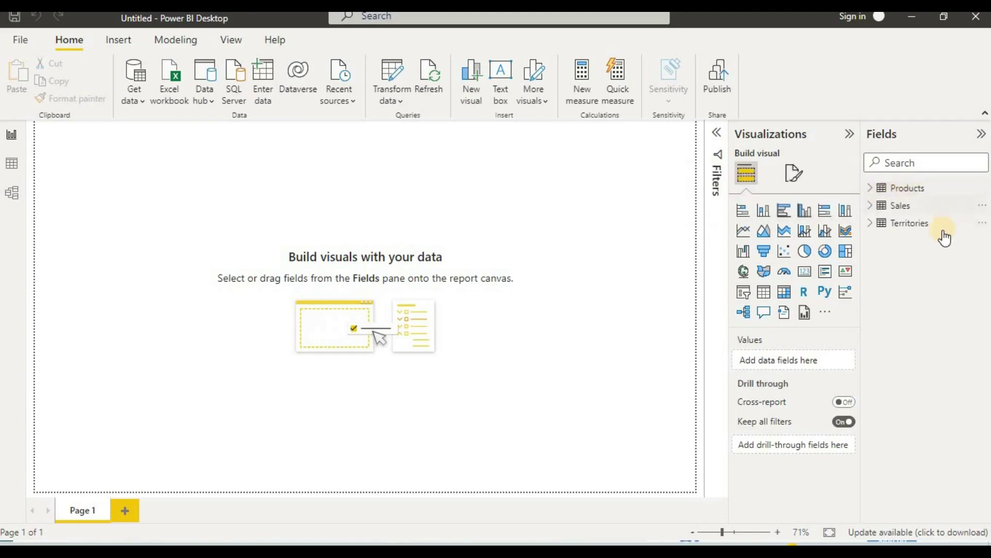
# - Switch to the Data view and look through the rows of the Sales, Products and Territories tables
pyautogui.click(16, 139)
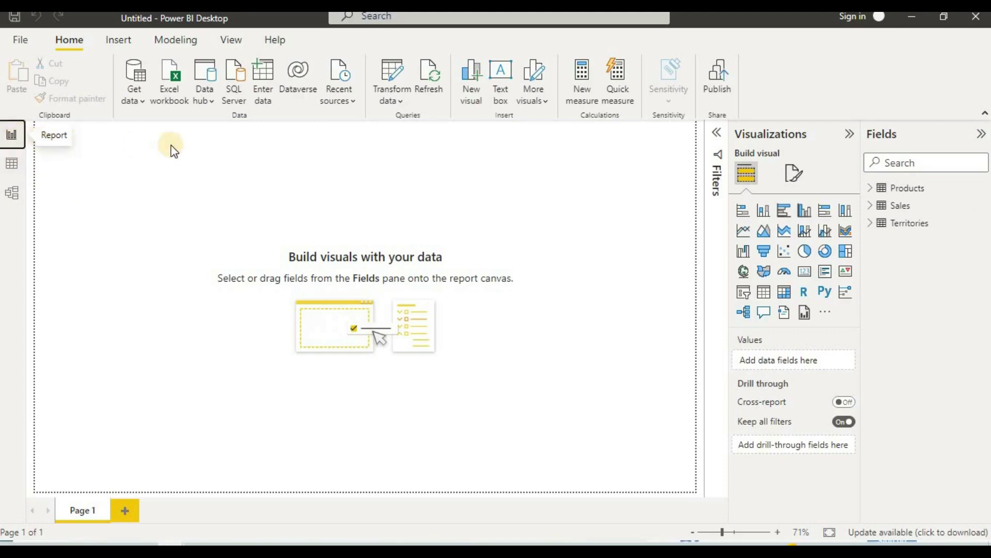
pyautogui.click(7, 173)
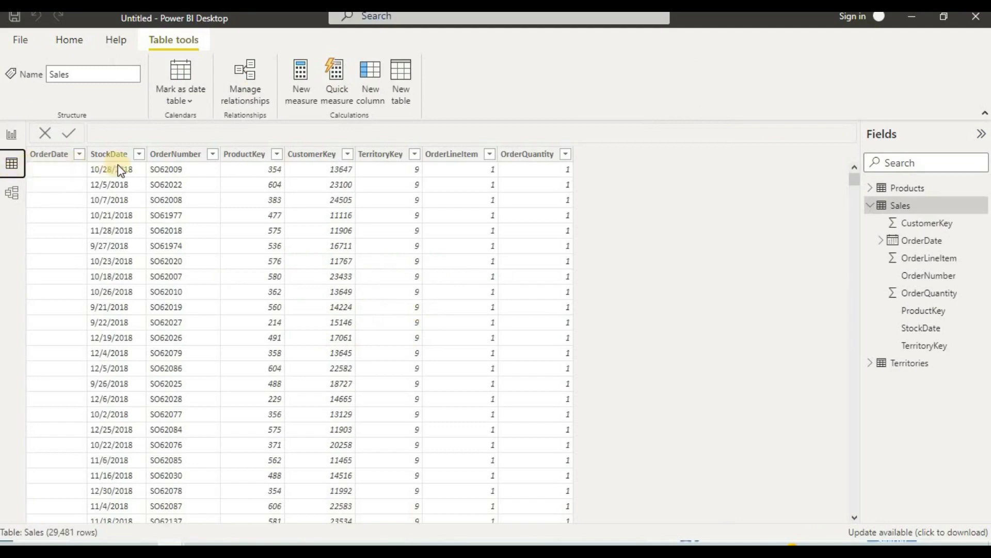
pyautogui.click(900, 191)
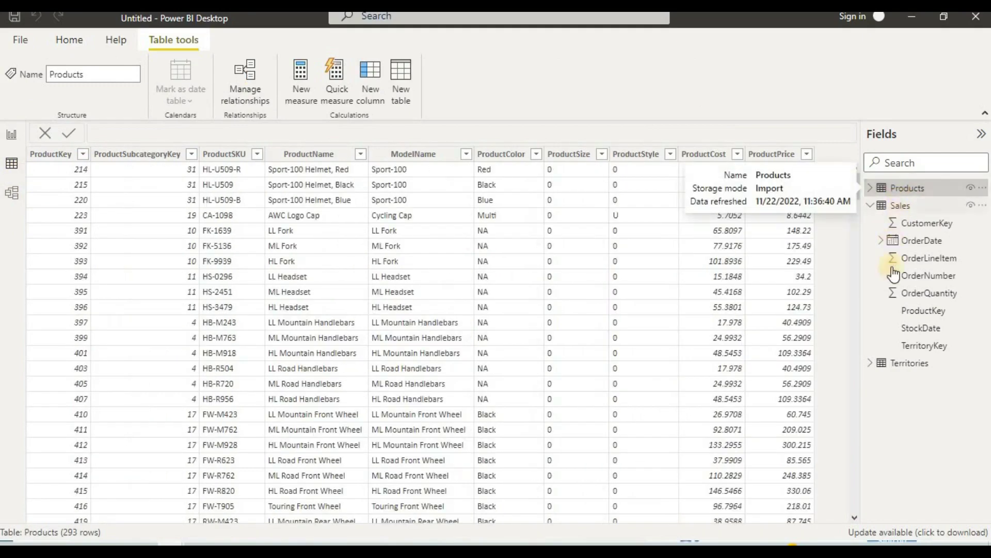
pyautogui.click(906, 367)
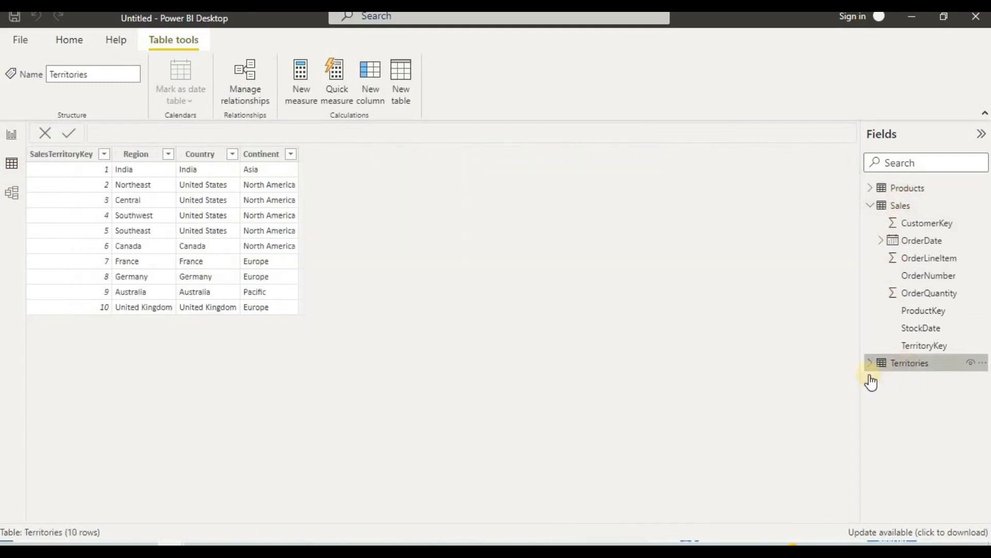
# - In the Model view, delete the Sales–Territories relationship and recreate it by linking TerritoryKey in Sales to SalesTerritoryKey in Territories
pyautogui.click(12, 194)
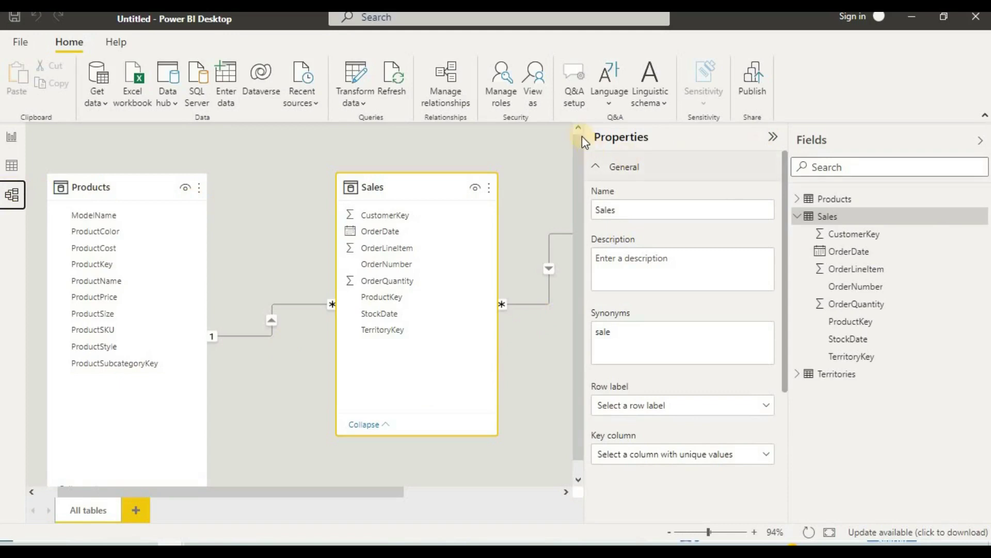
pyautogui.click(549, 138)
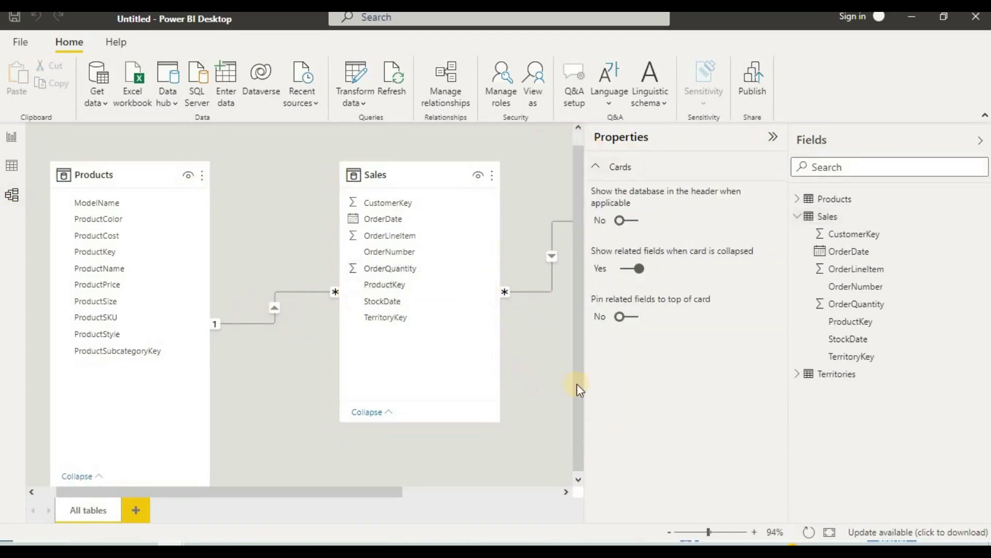
pyautogui.click(774, 138)
pyautogui.click(553, 237)
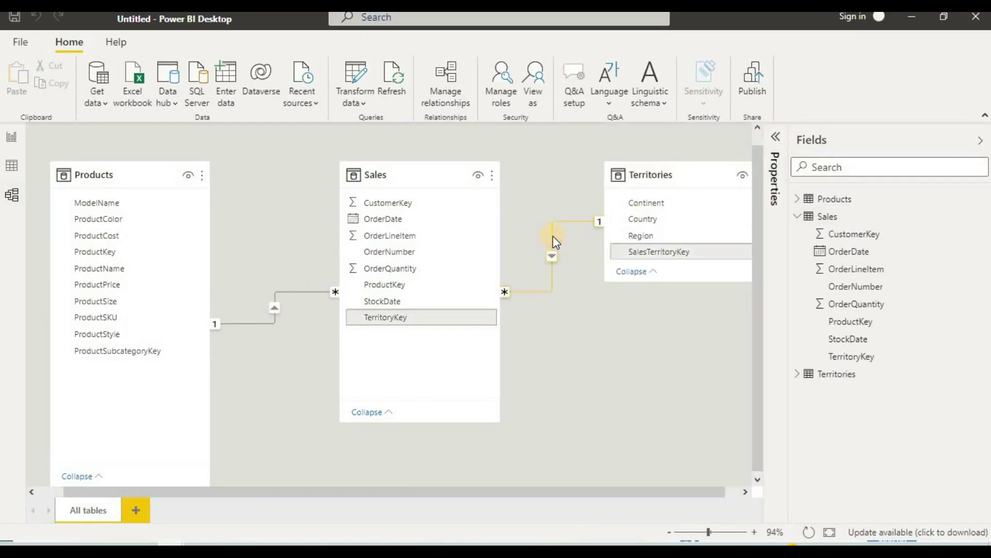
pyautogui.rightClick(552, 238)
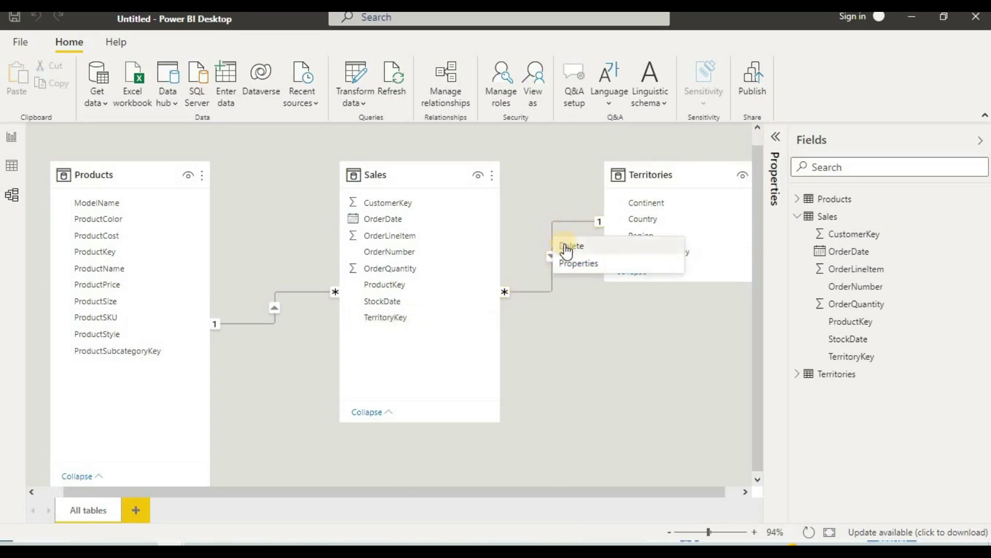
pyautogui.click(567, 249)
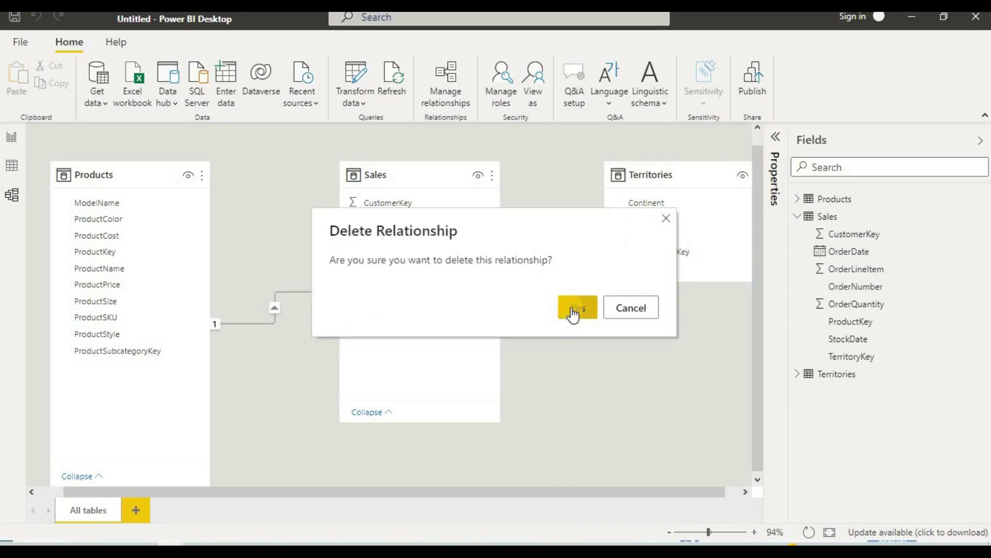
pyautogui.click(575, 309)
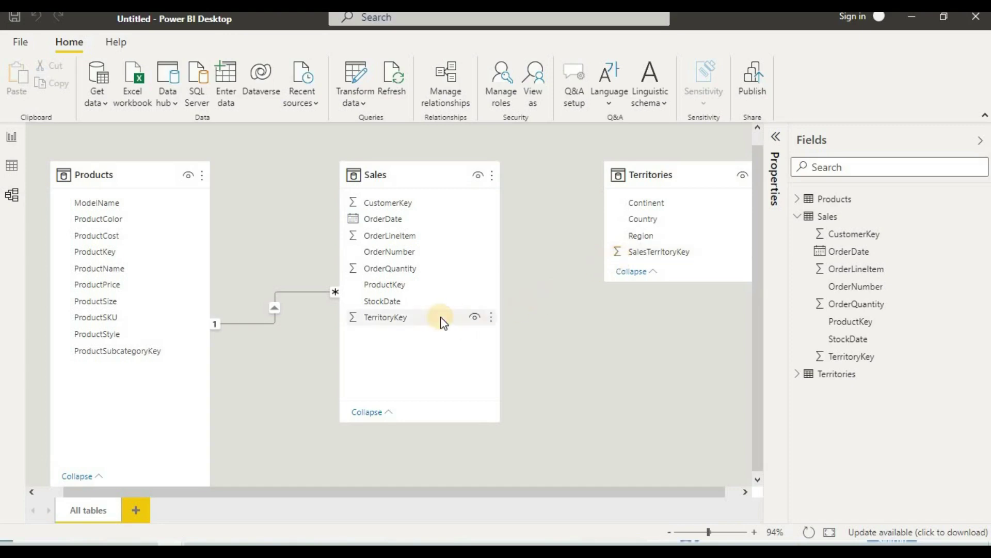
pyautogui.moveTo(441, 317); pyautogui.dragTo(680, 253)
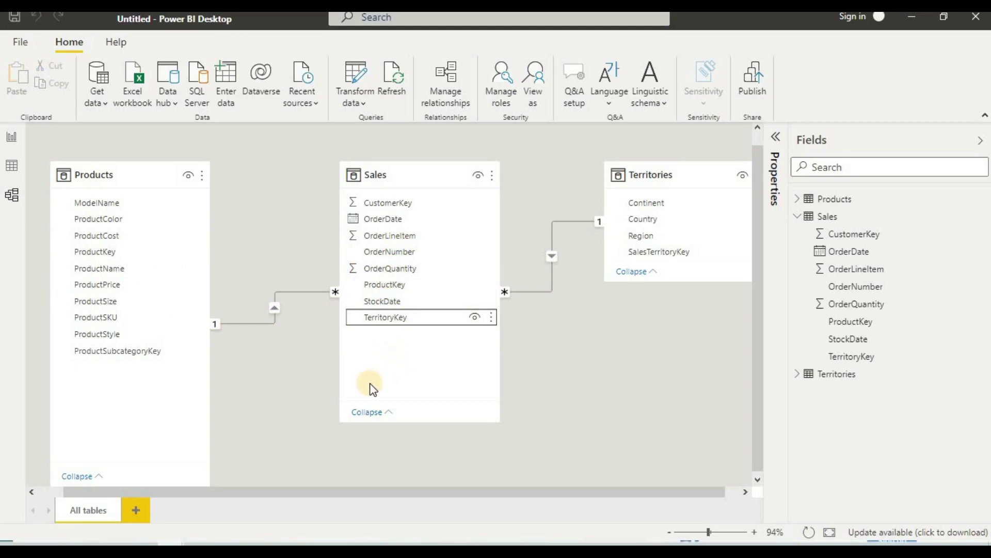
pyautogui.click(412, 319)
# - In the Data view, add a calculated column named PRICE 1 to the Sales table and begin its formula with the RELATED function
pyautogui.click(12, 173)
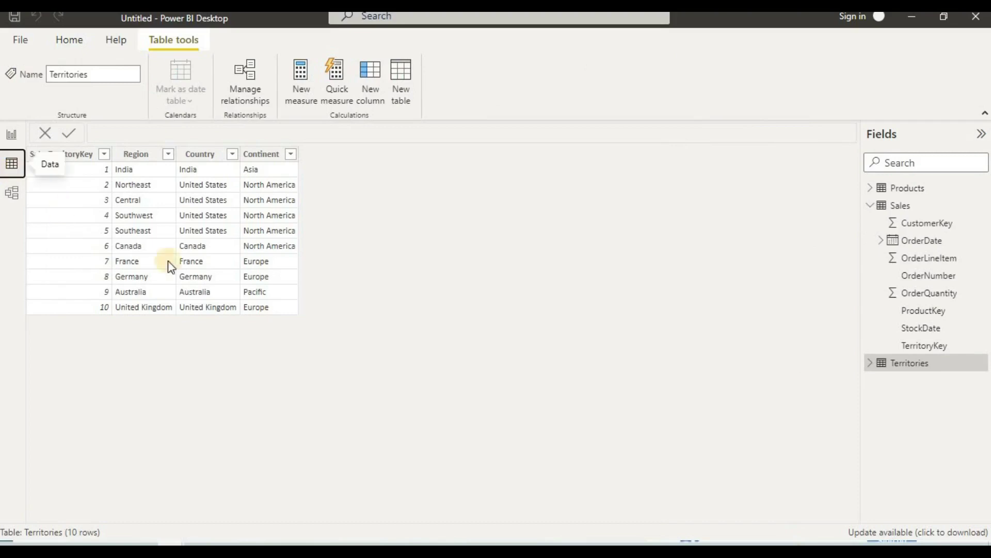
pyautogui.click(884, 205)
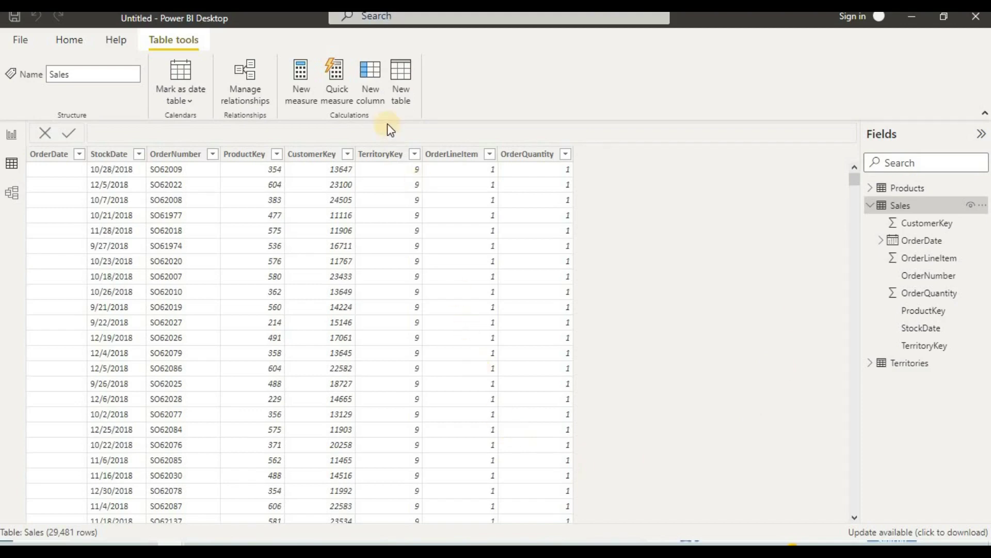
pyautogui.click(598, 167)
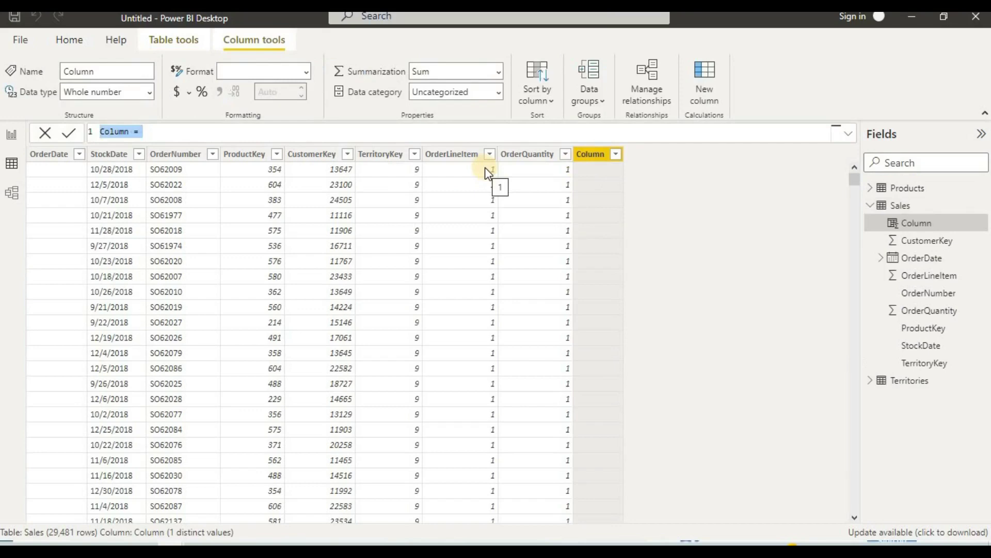
pyautogui.press('BackSpace')
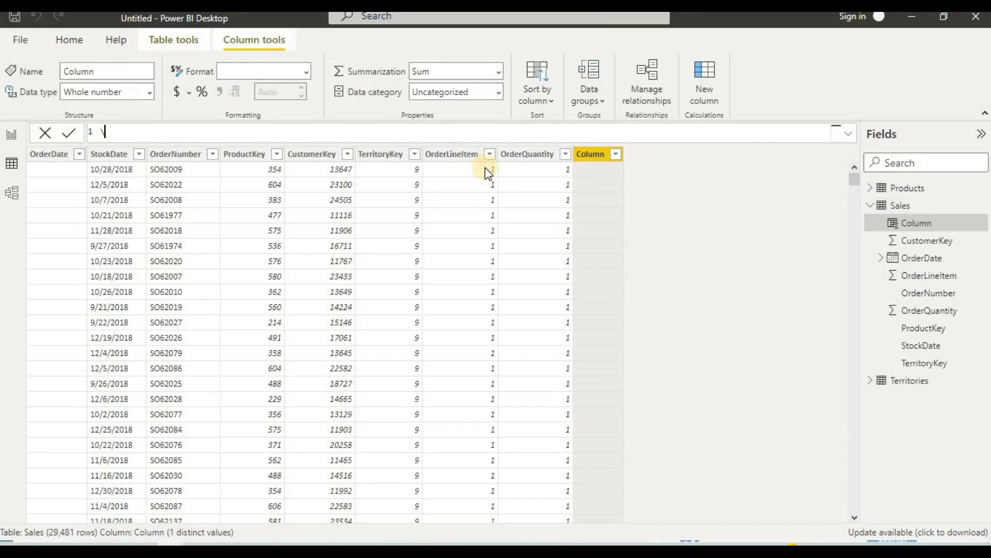
pyautogui.write('PRICE 1=RE')
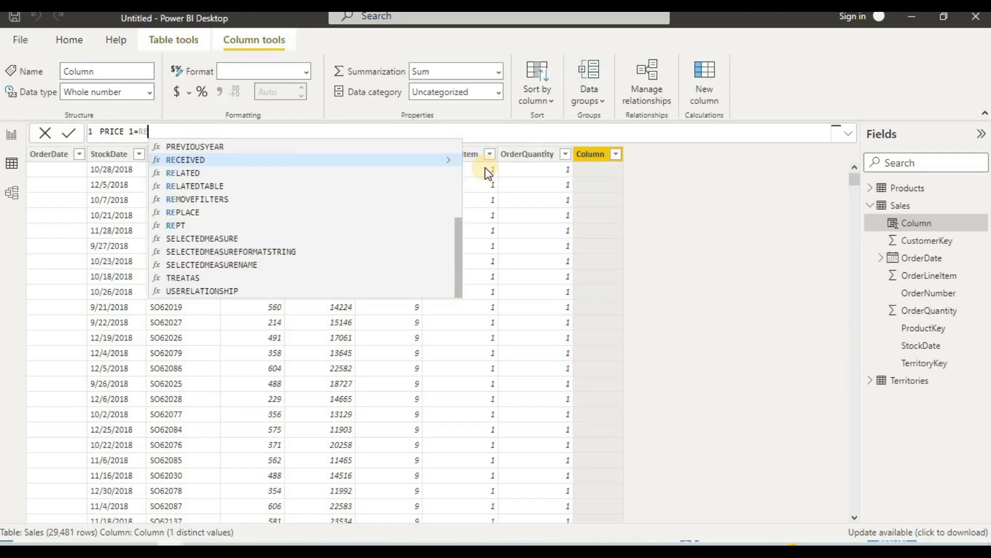
pyautogui.write('LAT')
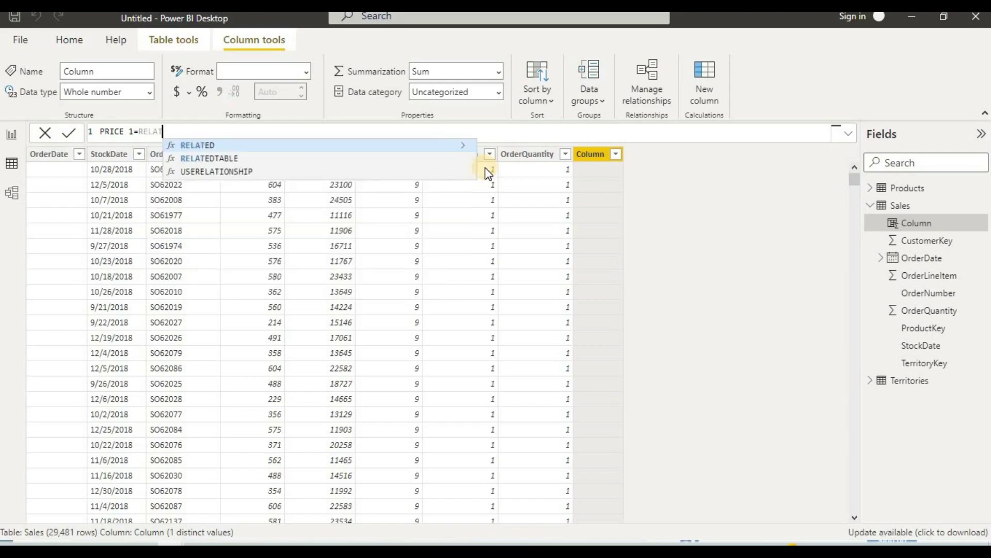
pyautogui.write('ION')
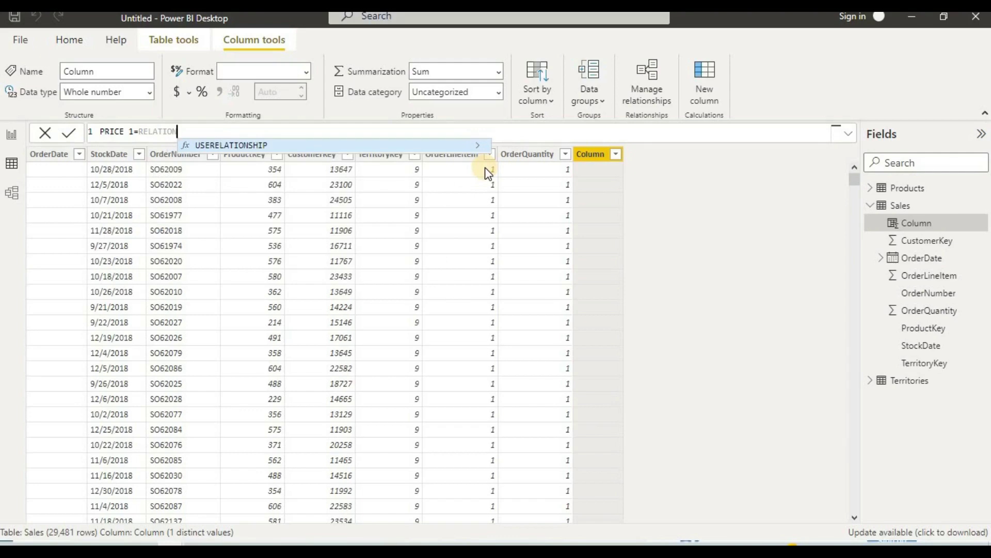
pyautogui.write('(')
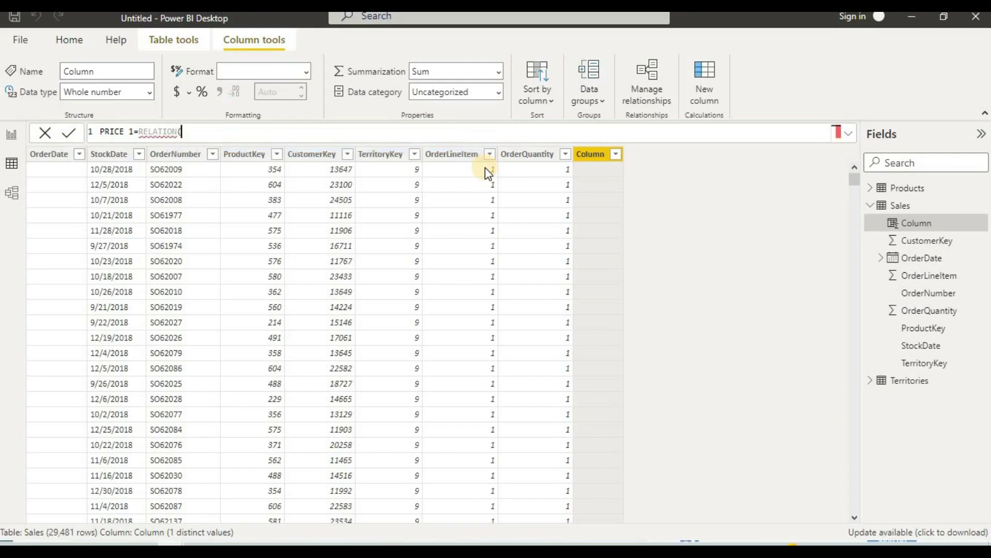
pyautogui.write('PR')
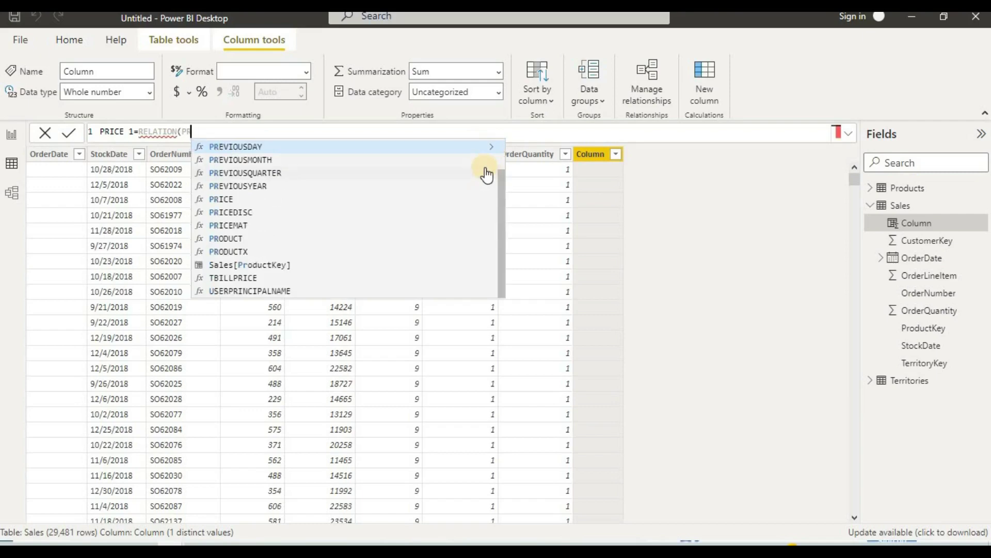
pyautogui.press('BackSpace')
pyautogui.press('BackSpace')
pyautogui.press('BackSpace')
pyautogui.press('BackSpace')
pyautogui.press('BackSpace')
pyautogui.press('BackSpace')
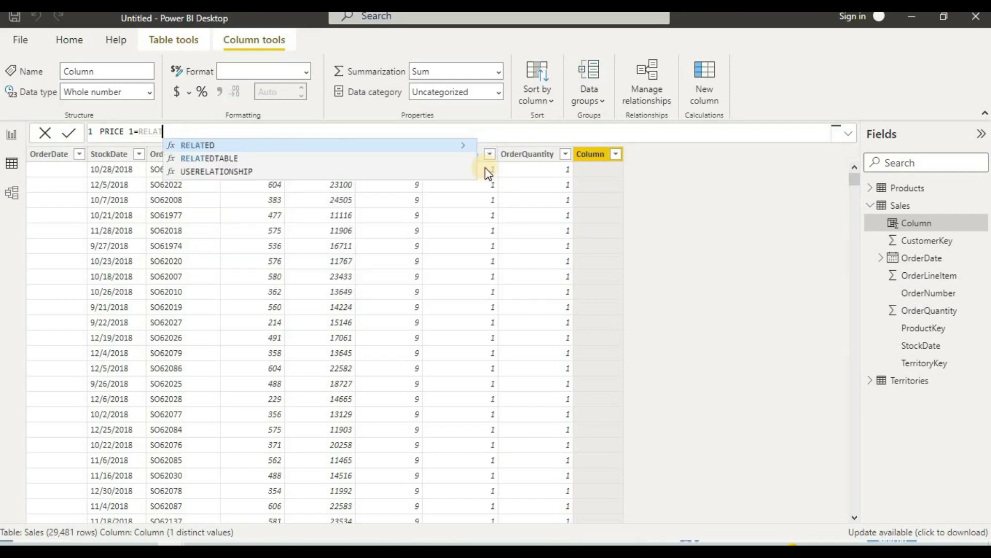
# - Complete the PRICE 1 column's formula as RELATED(Products[ProductPrice]) and commit it
pyautogui.click(344, 153)
pyautogui.write('Products')
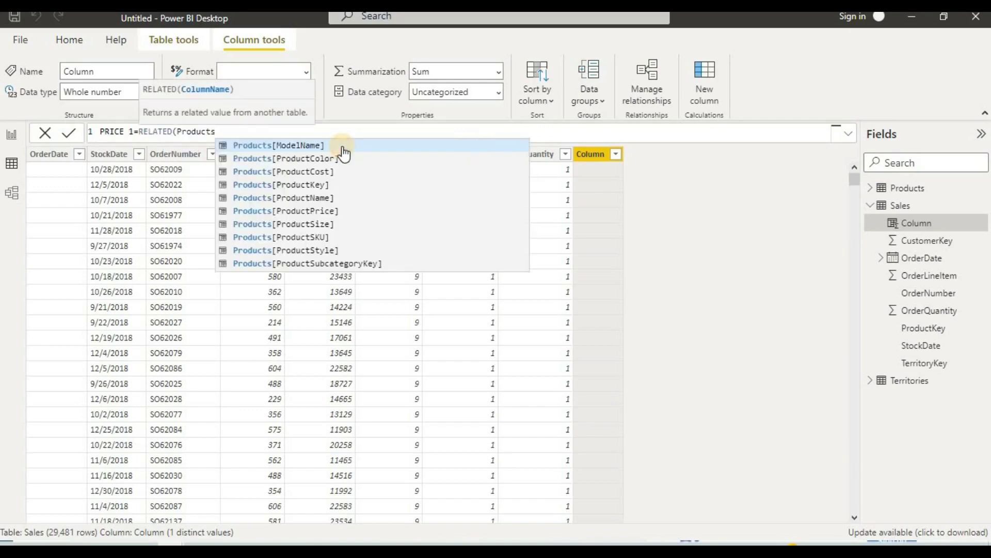
pyautogui.click(350, 211)
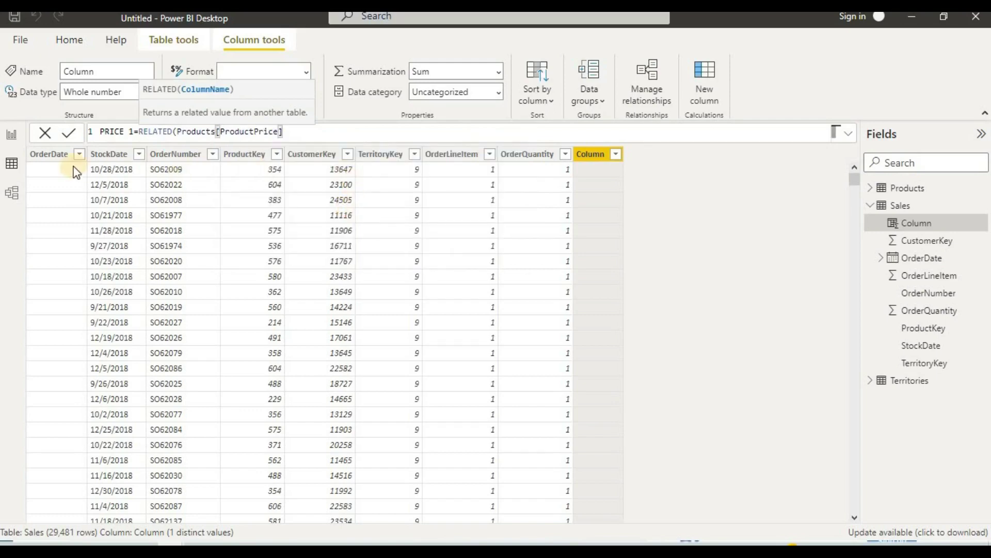
pyautogui.click(74, 134)
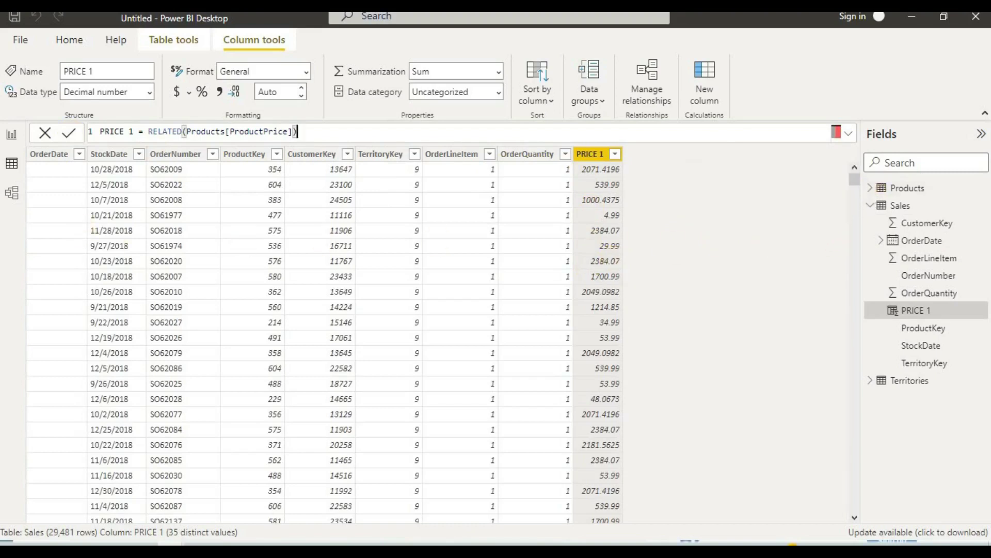
# - Check the relationship between Products and Sales in the Model view and return to the Sales table's data
pyautogui.click(11, 192)
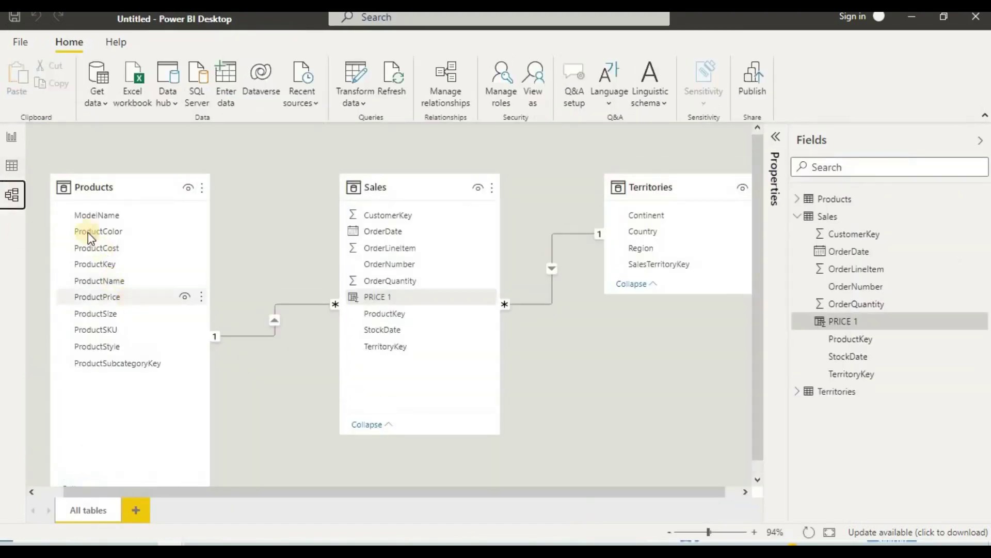
pyautogui.click(11, 165)
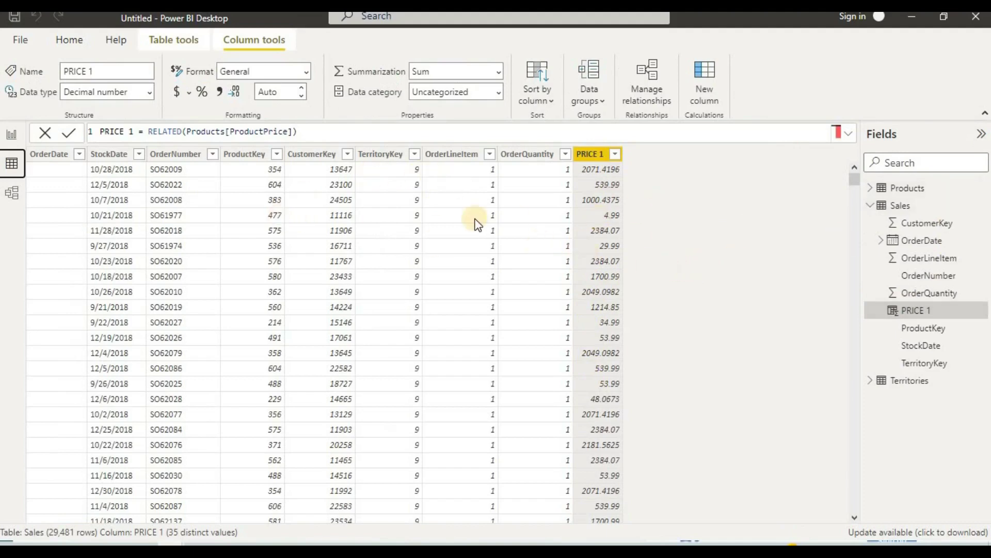
pyautogui.click(402, 215)
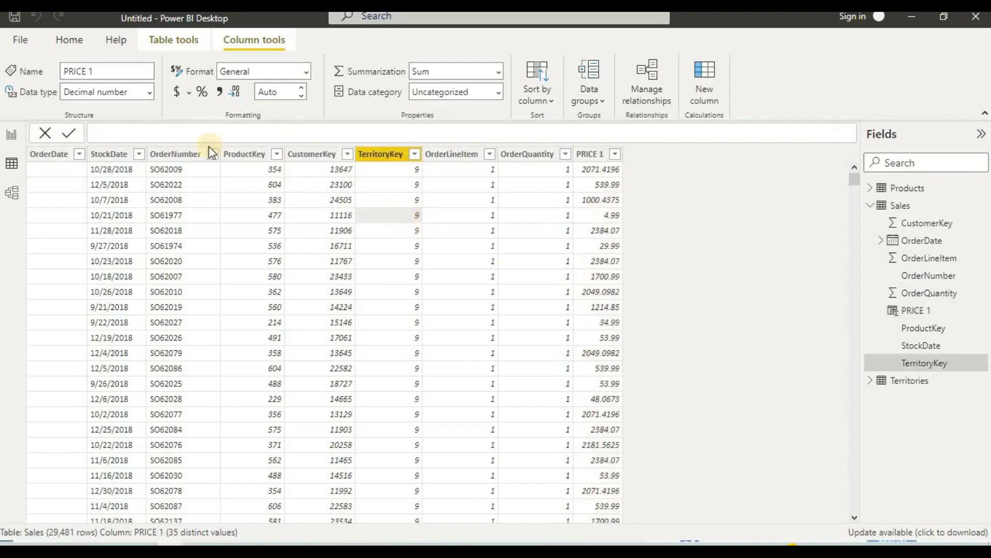
# - Add another calculated column to the Sales table and begin its formula with the name SALES
pyautogui.click(69, 40)
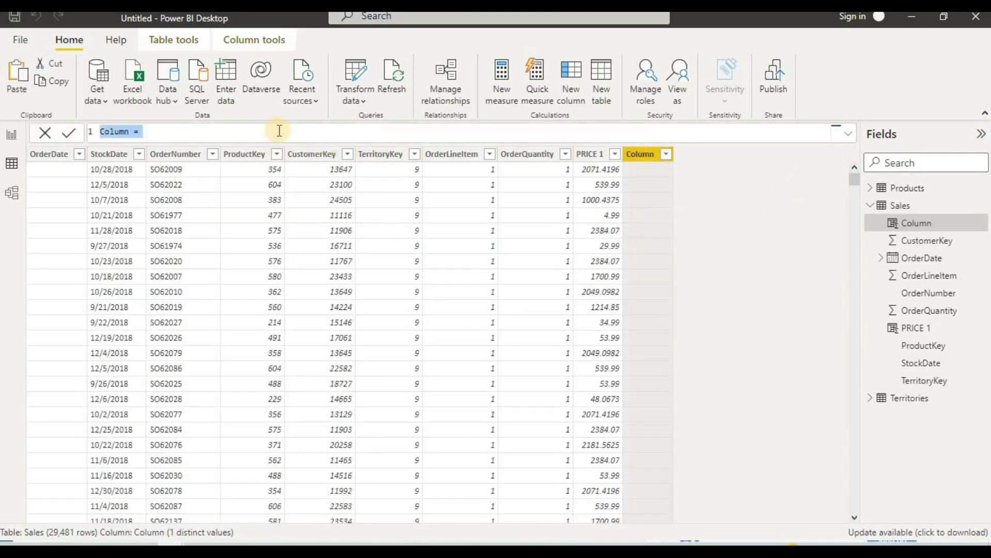
pyautogui.press('BackSpace')
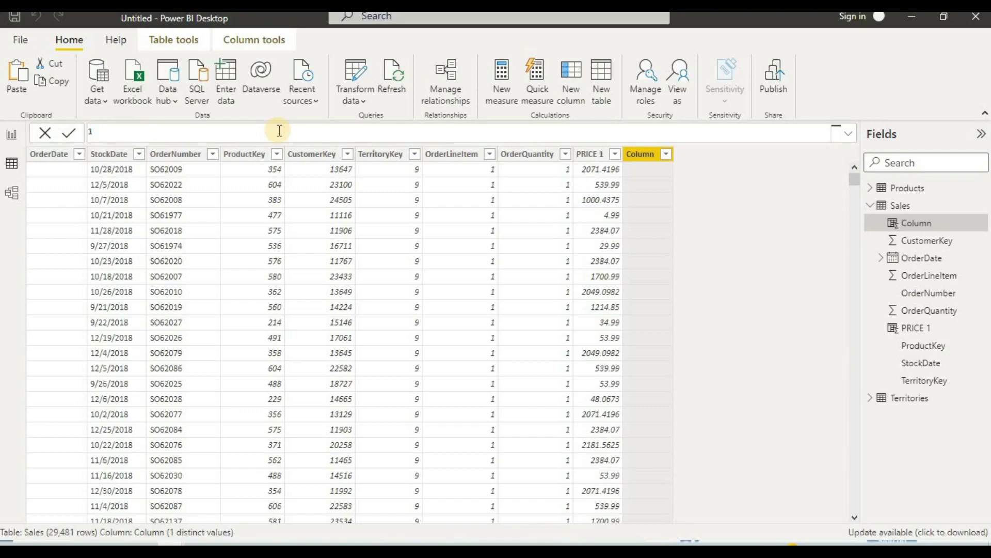
pyautogui.write('SALES =')
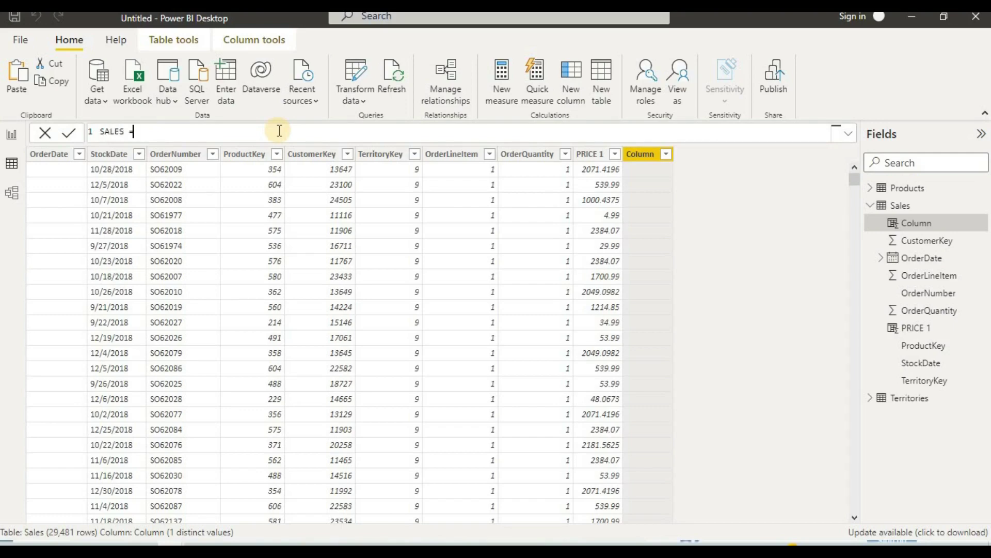